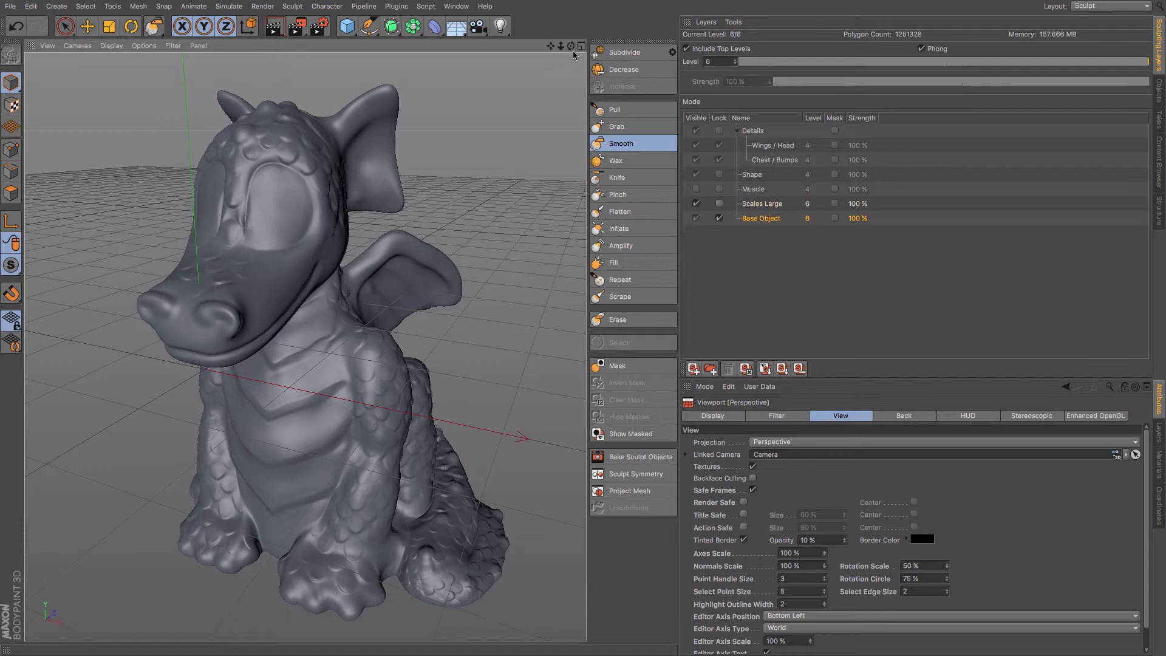
# Switch to the BP - UV Edit layout, select the Cube and enable UV Polygon Edit mode
pyautogui.moveTo(571, 47); pyautogui.dragTo(304, 345)
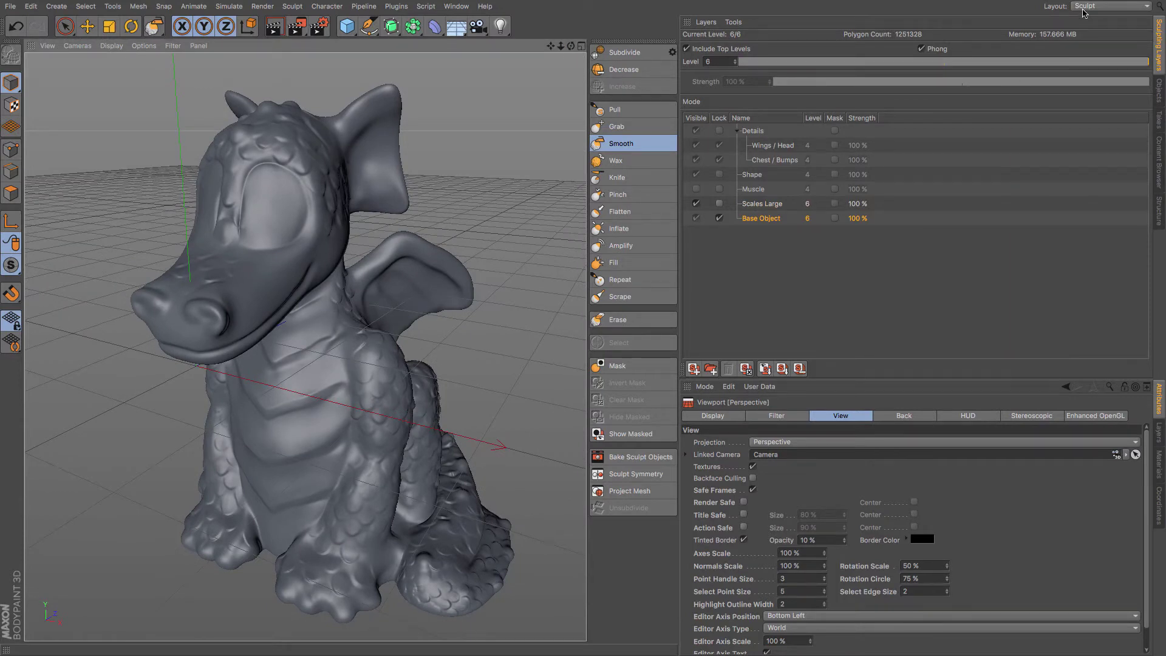
pyautogui.click(1084, 7)
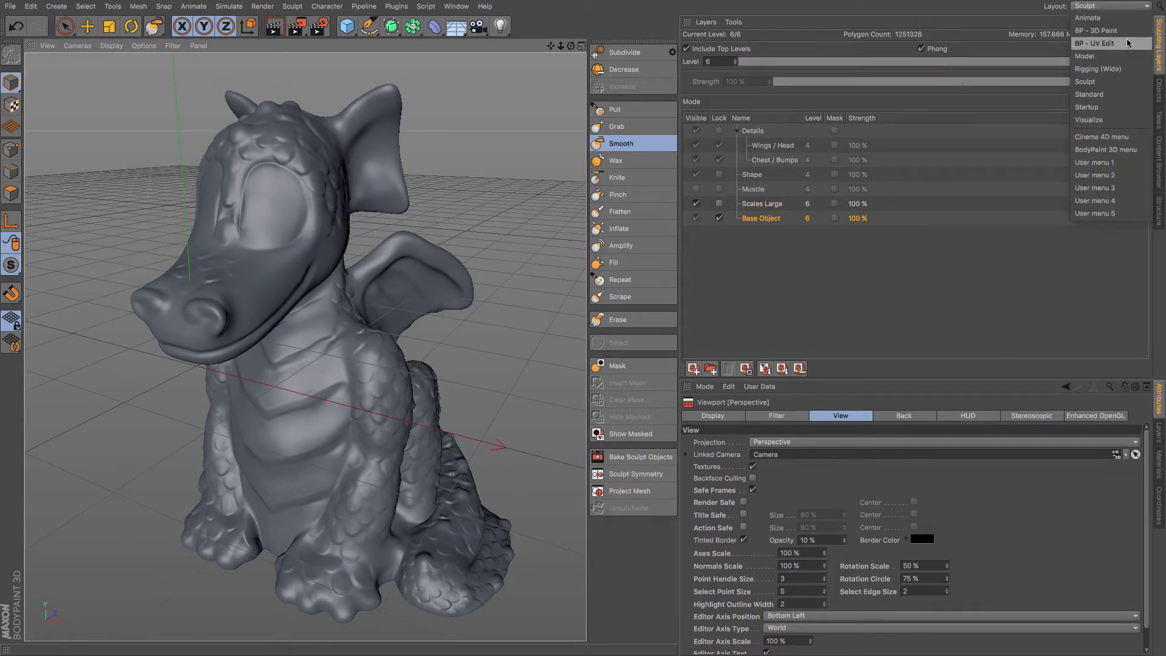
pyautogui.click(1095, 43)
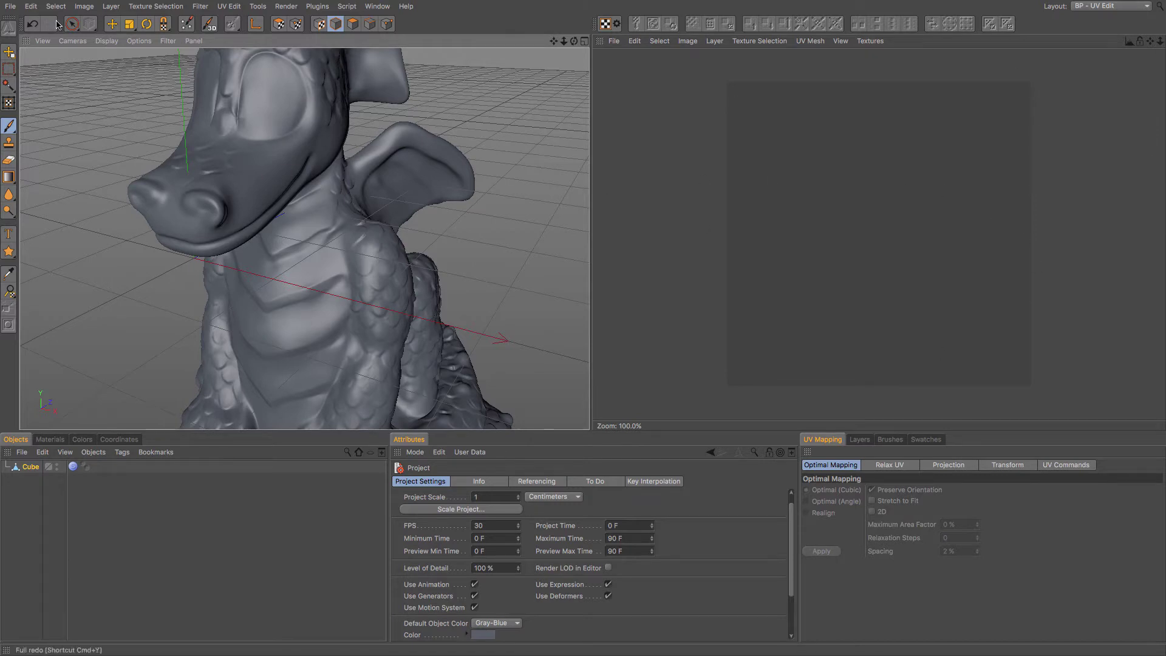
pyautogui.click(113, 25)
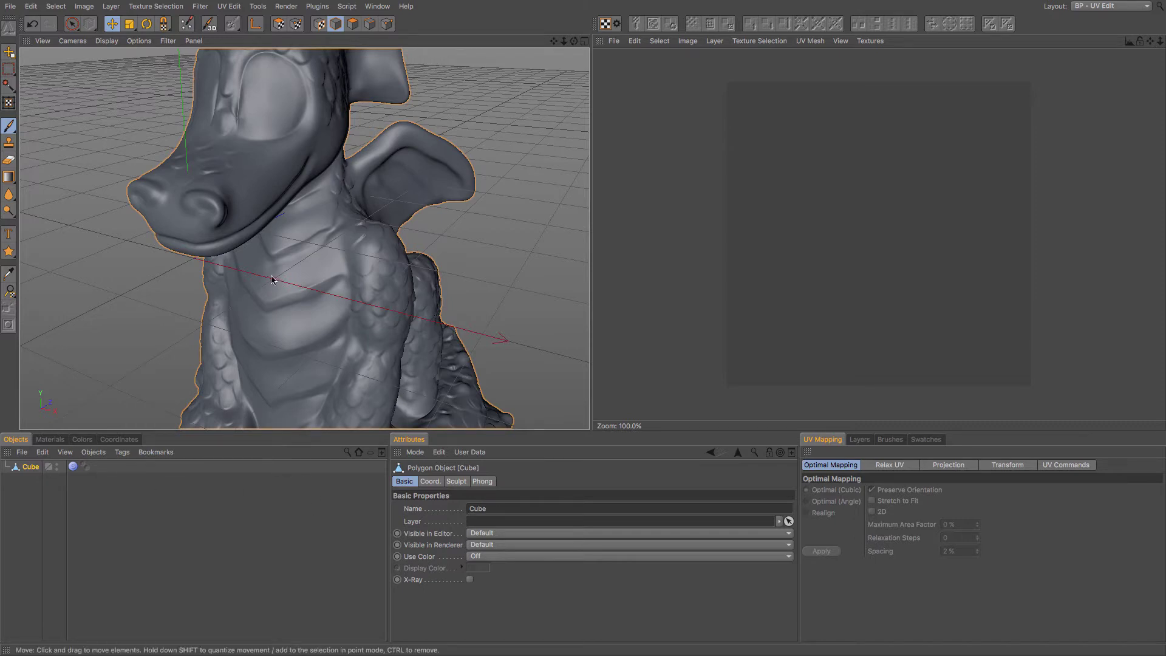
pyautogui.click(279, 24)
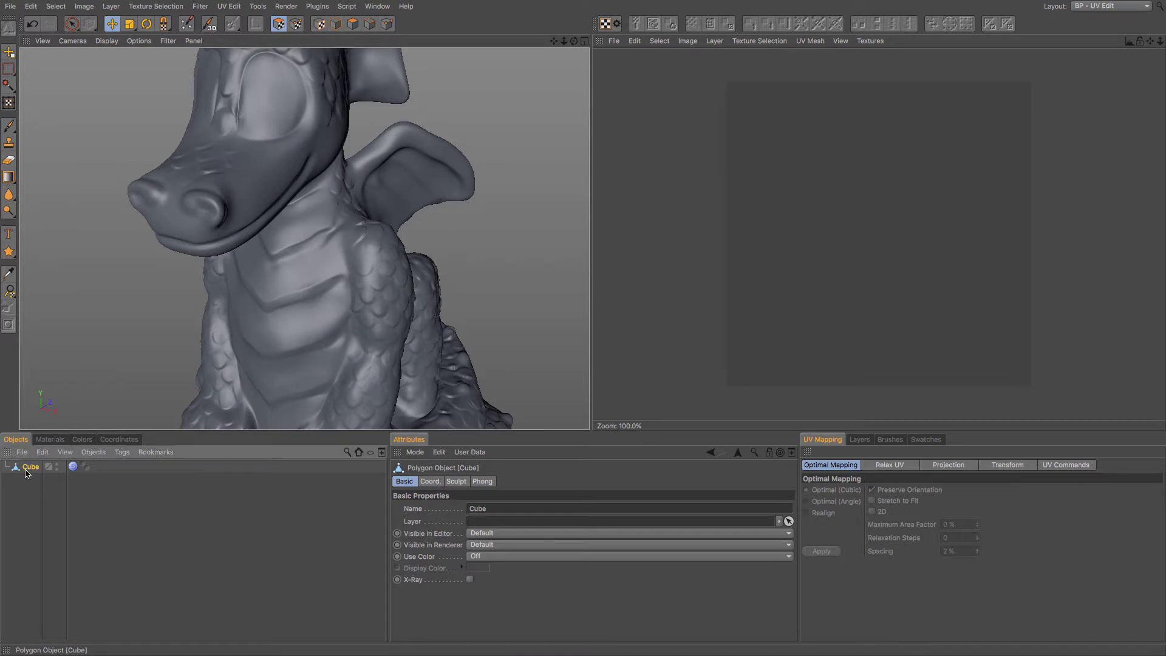
# Give the Cube a new UVW tag named 'UVW' using Set from Projection in Model mode
pyautogui.click(949, 465)
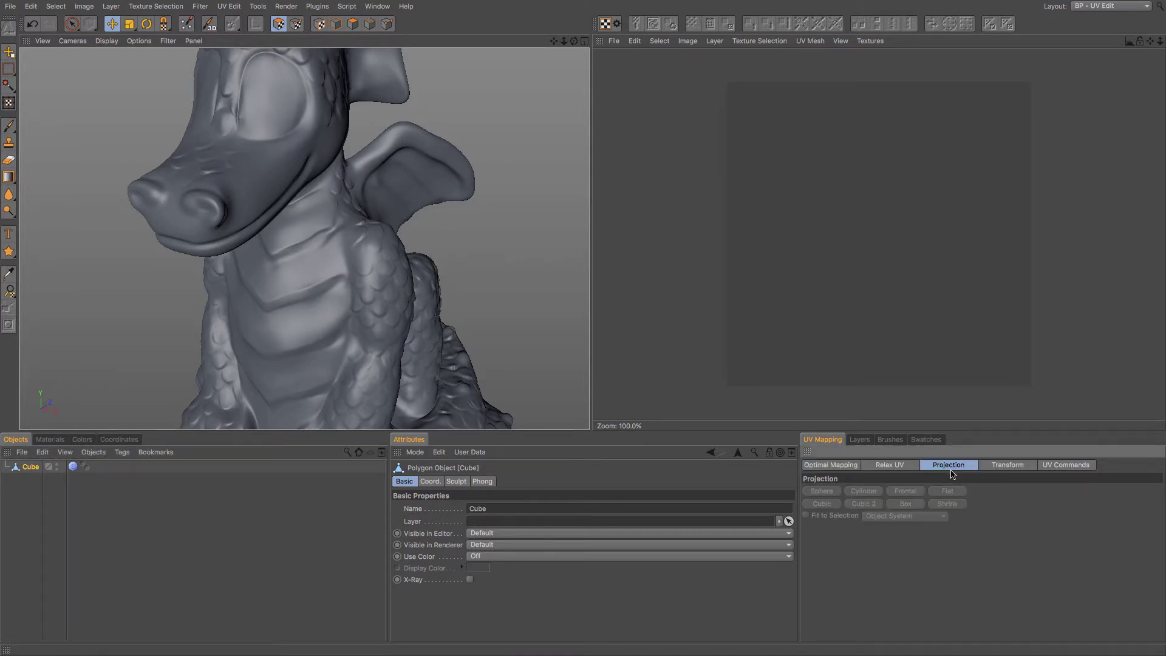
pyautogui.click(1084, 466)
pyautogui.click(857, 466)
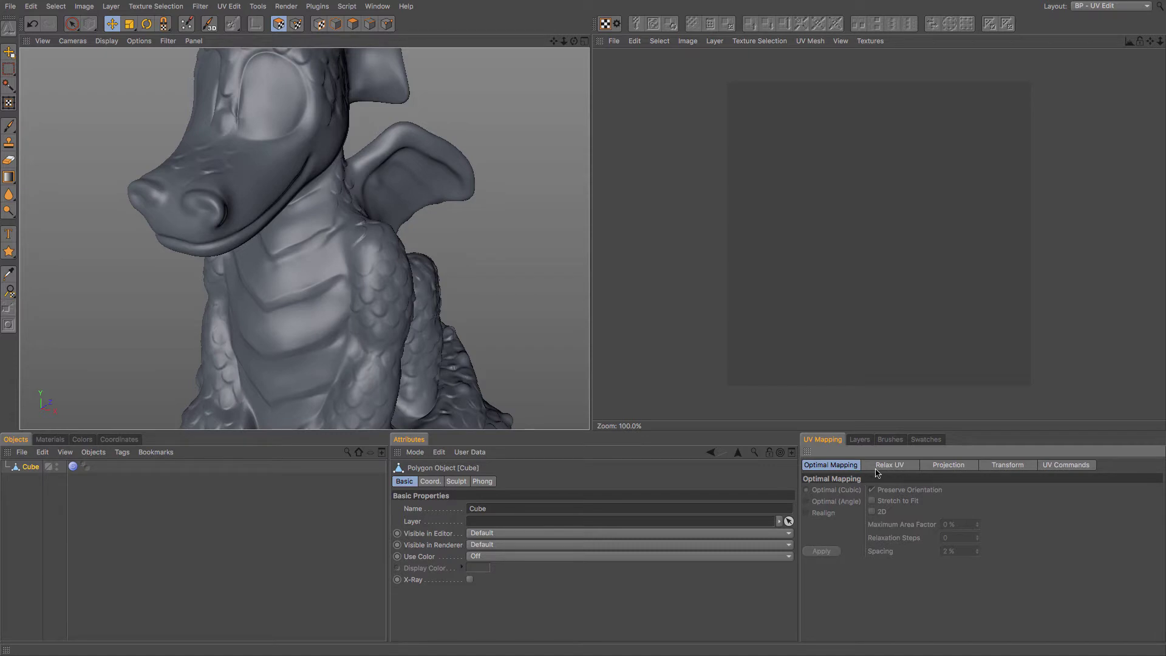
pyautogui.press('Return')
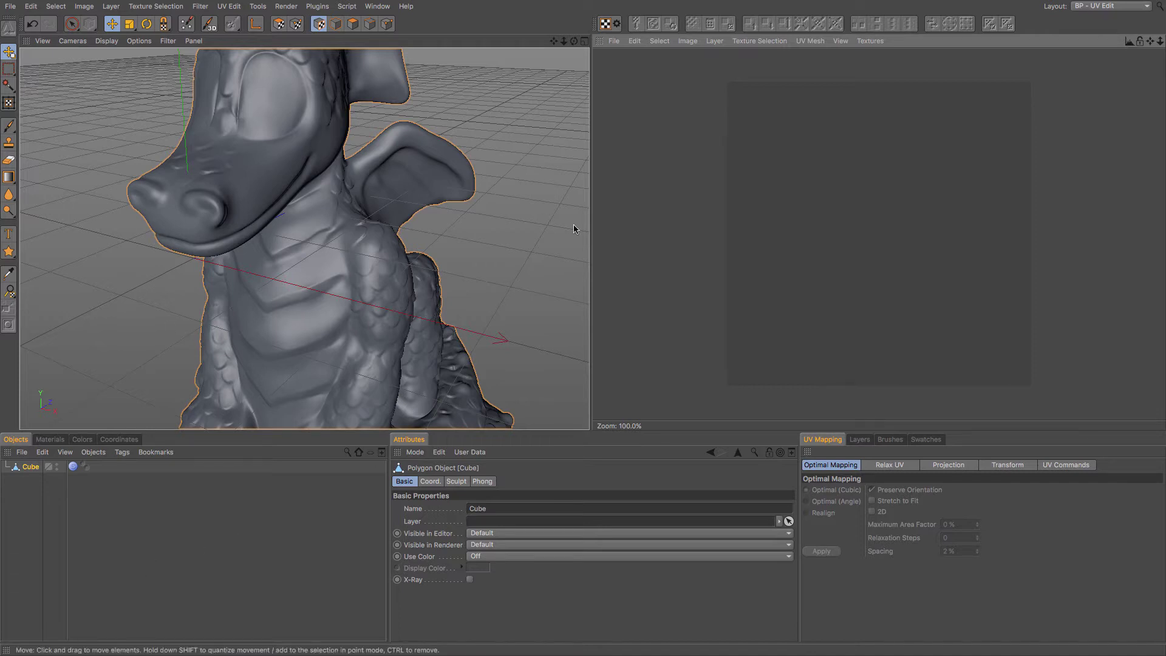
pyautogui.click(615, 25)
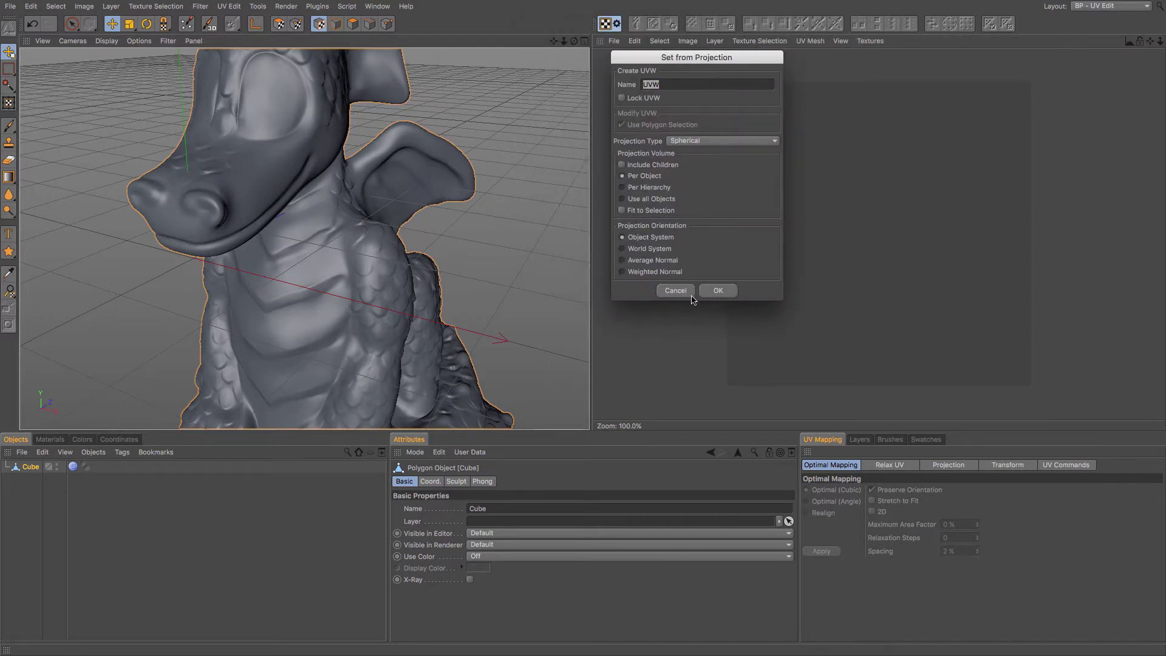
pyautogui.click(718, 291)
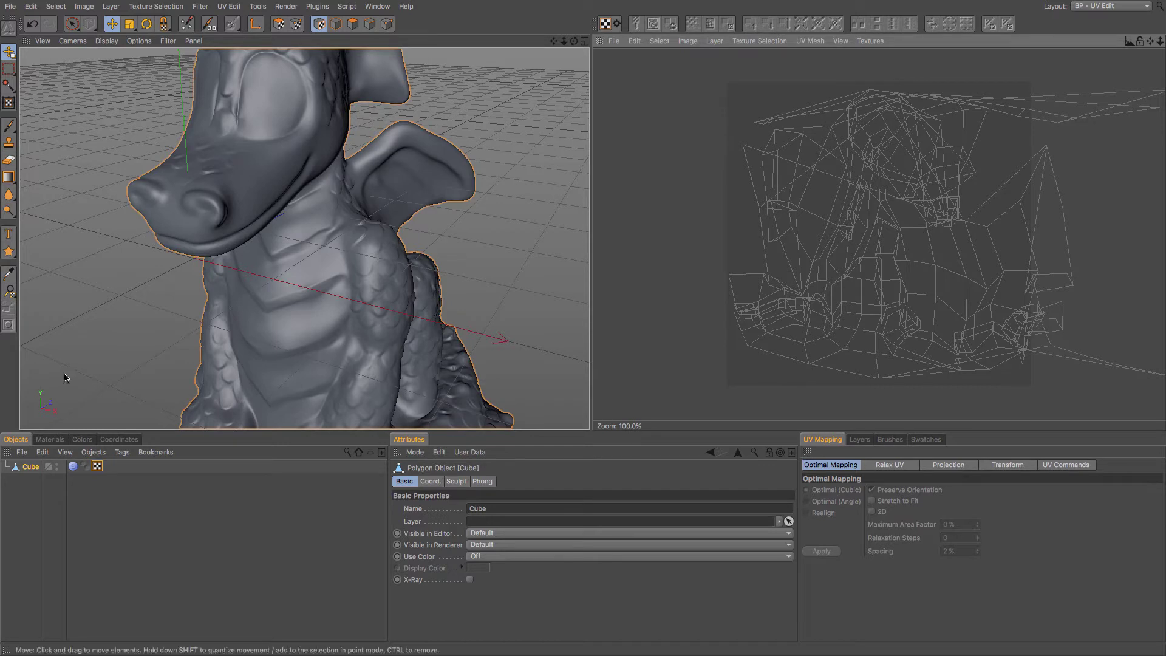
# Select the Cube's UVW tag with the Projection presets showing, then enable UV Polygons mode
pyautogui.click(951, 466)
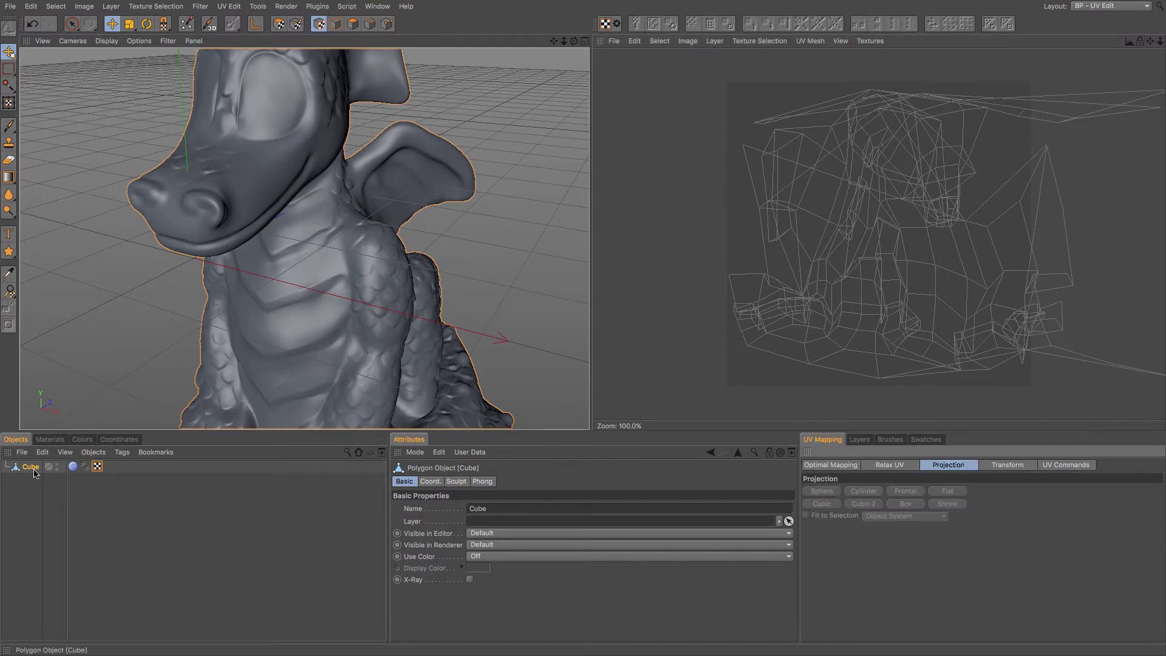
pyautogui.click(97, 466)
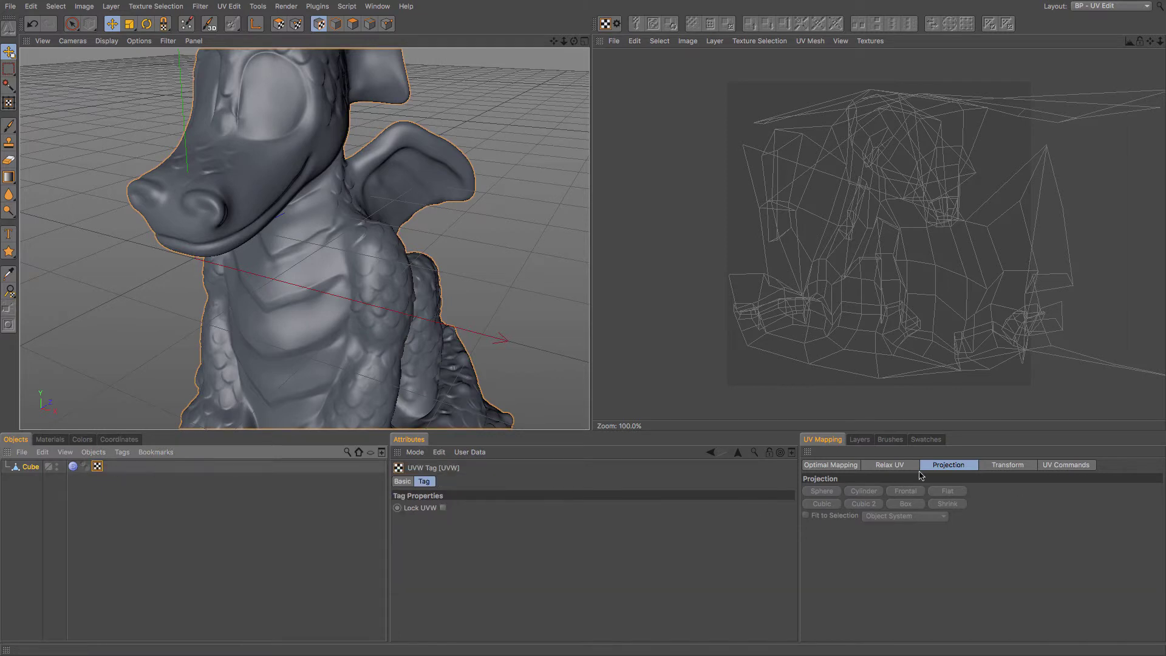
pyautogui.click(890, 465)
pyautogui.click(949, 465)
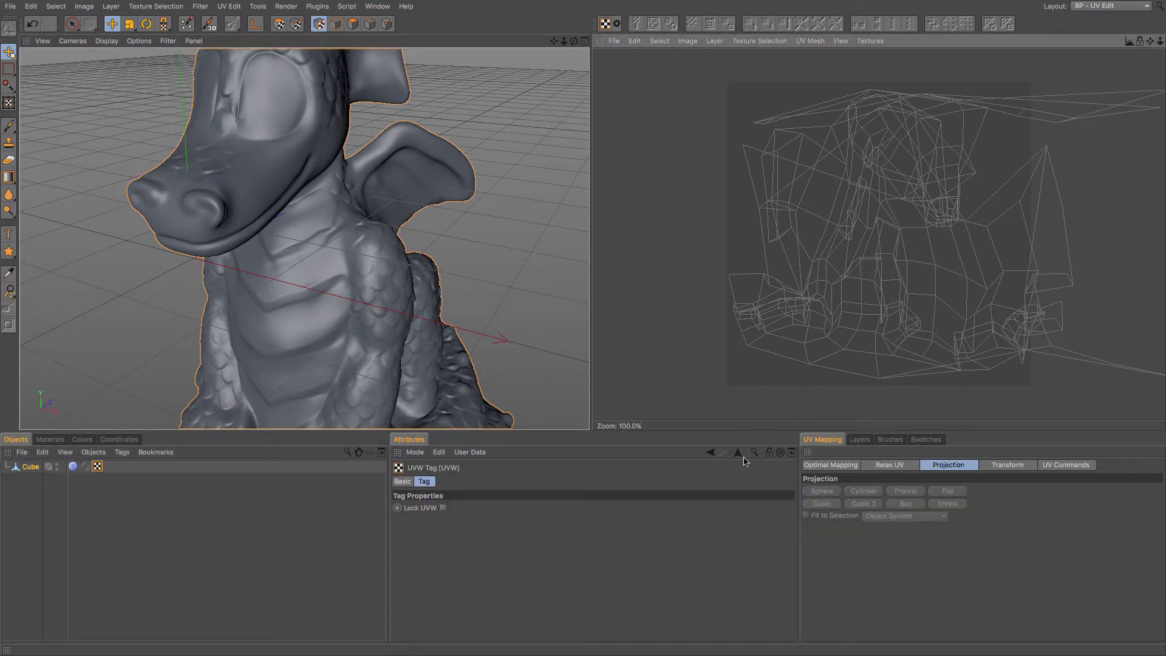
pyautogui.click(278, 24)
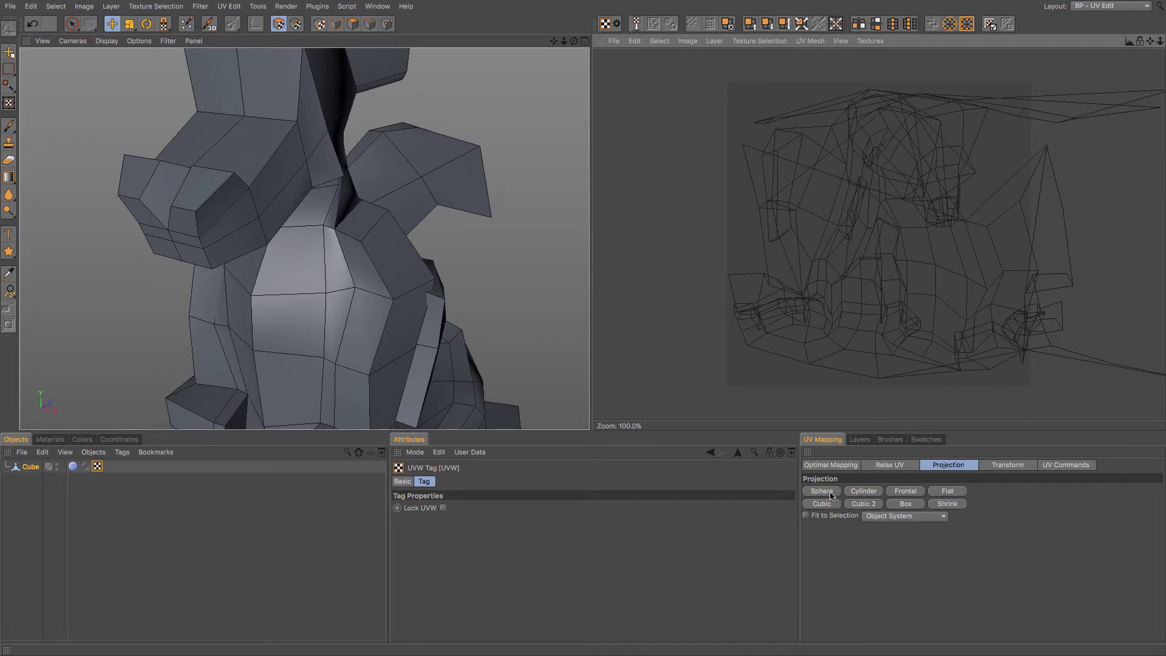
# Select all polygons and try Cylinder, Frontal, Sphere and Flat projections
pyautogui.hotkey('ctrl', 'a')
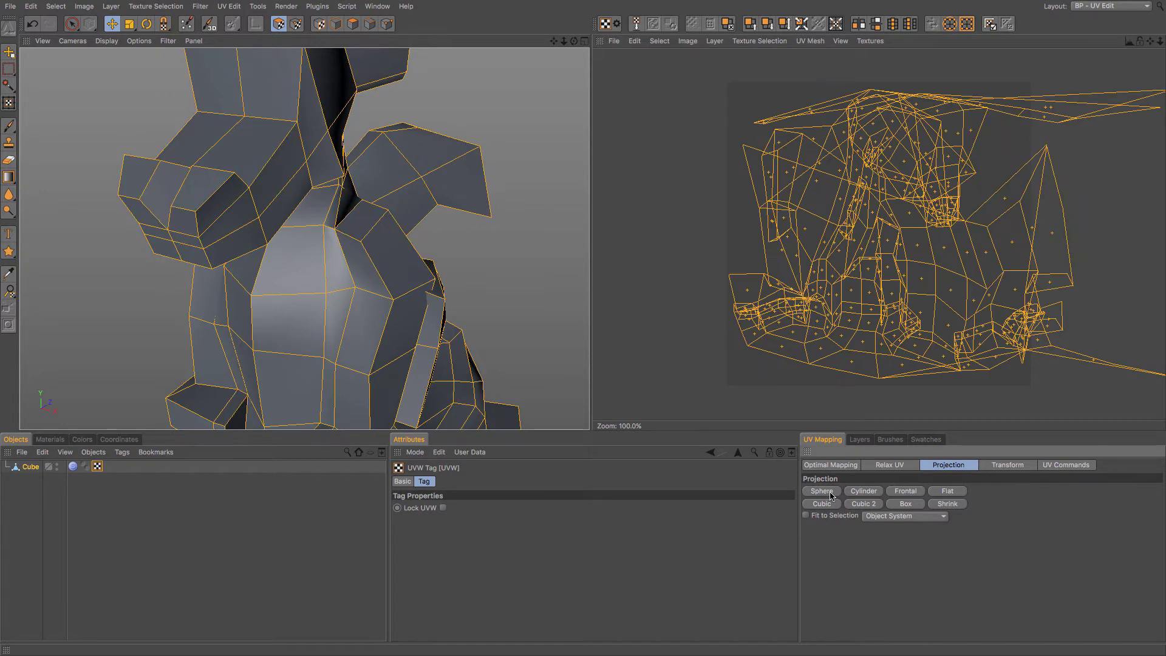
pyautogui.click(865, 491)
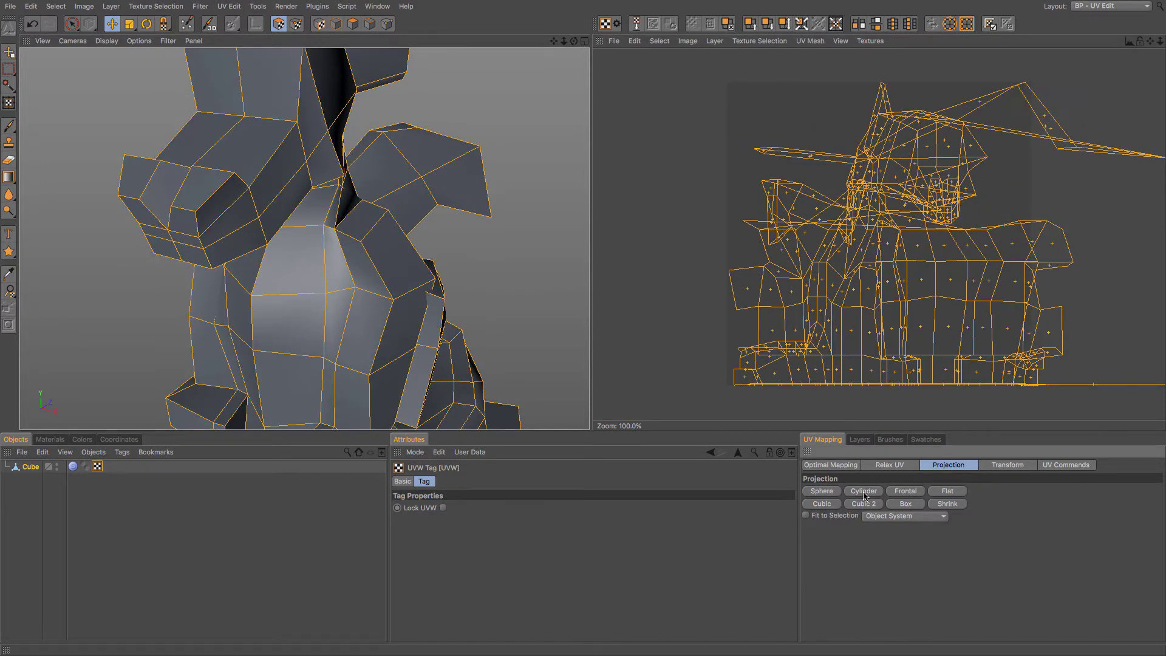
pyautogui.click(909, 494)
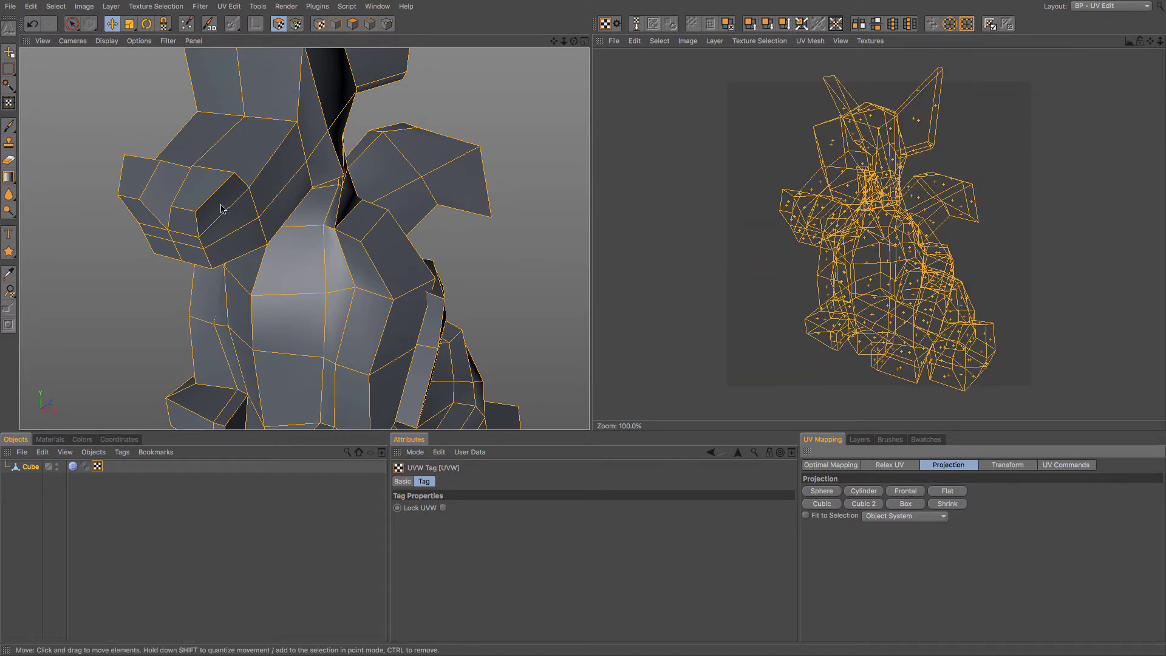
pyautogui.click(865, 492)
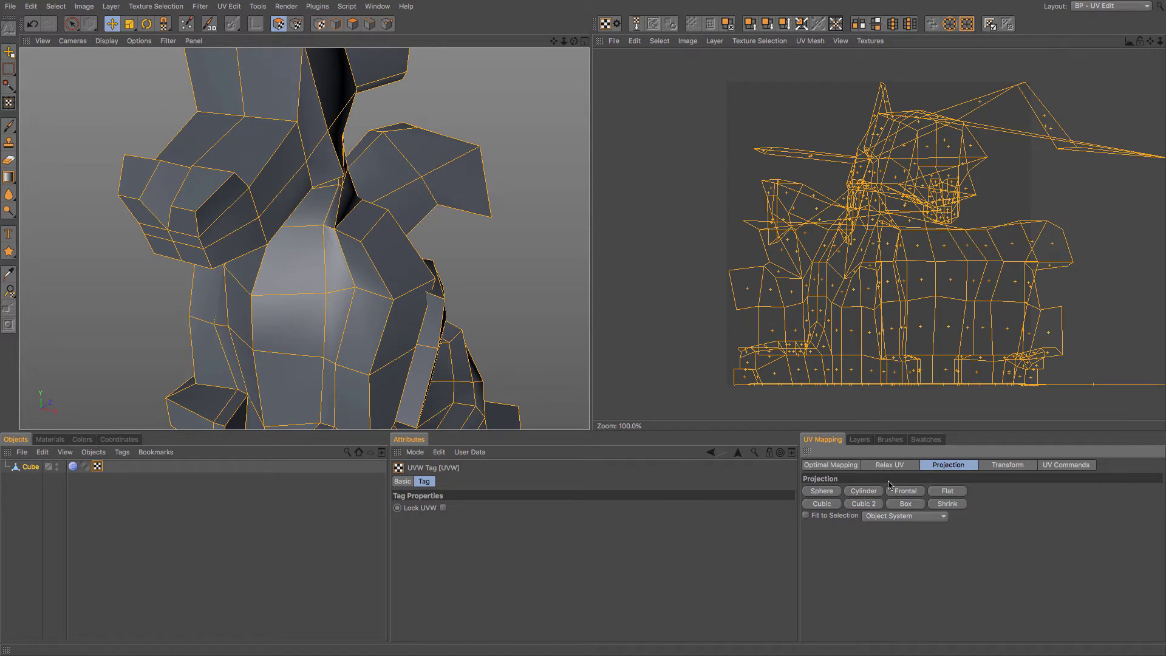
pyautogui.click(833, 493)
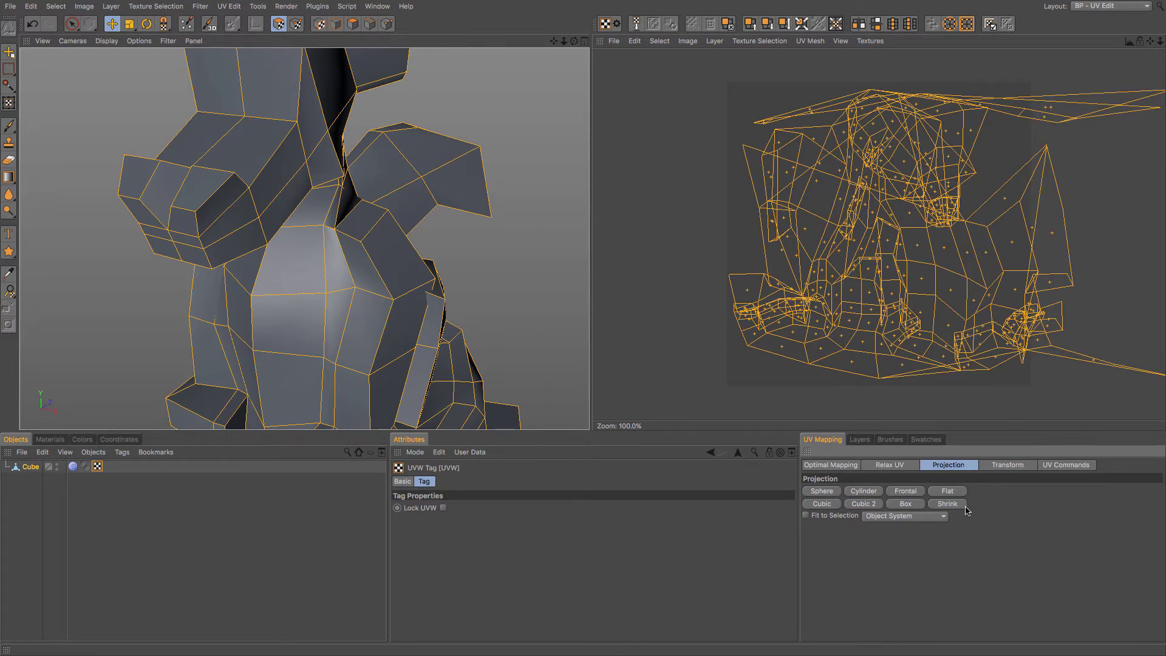
pyautogui.click(950, 492)
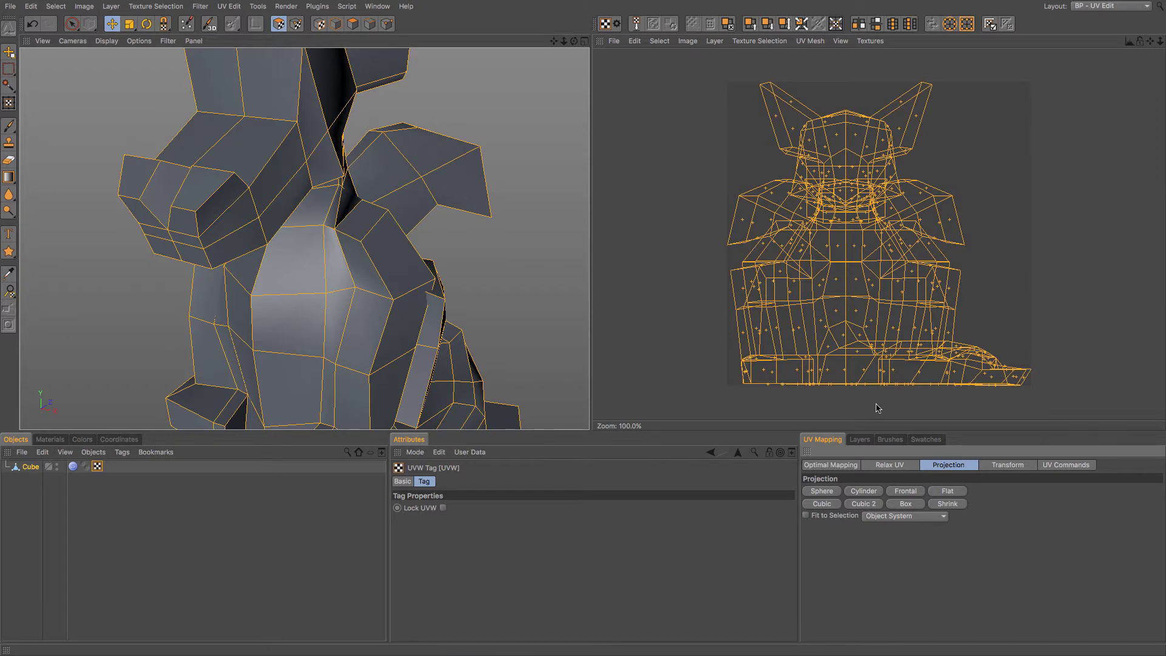
# Compare Cubic, Box and Shrink projections, then settle on Cubic 2
pyautogui.click(824, 505)
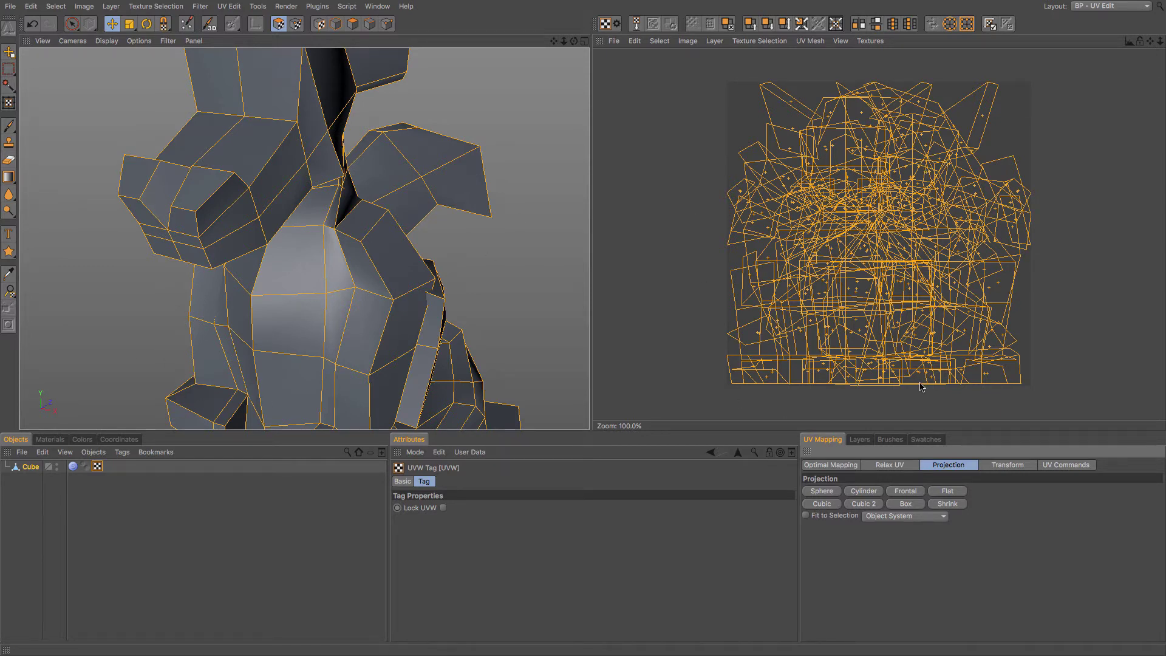
pyautogui.click(904, 505)
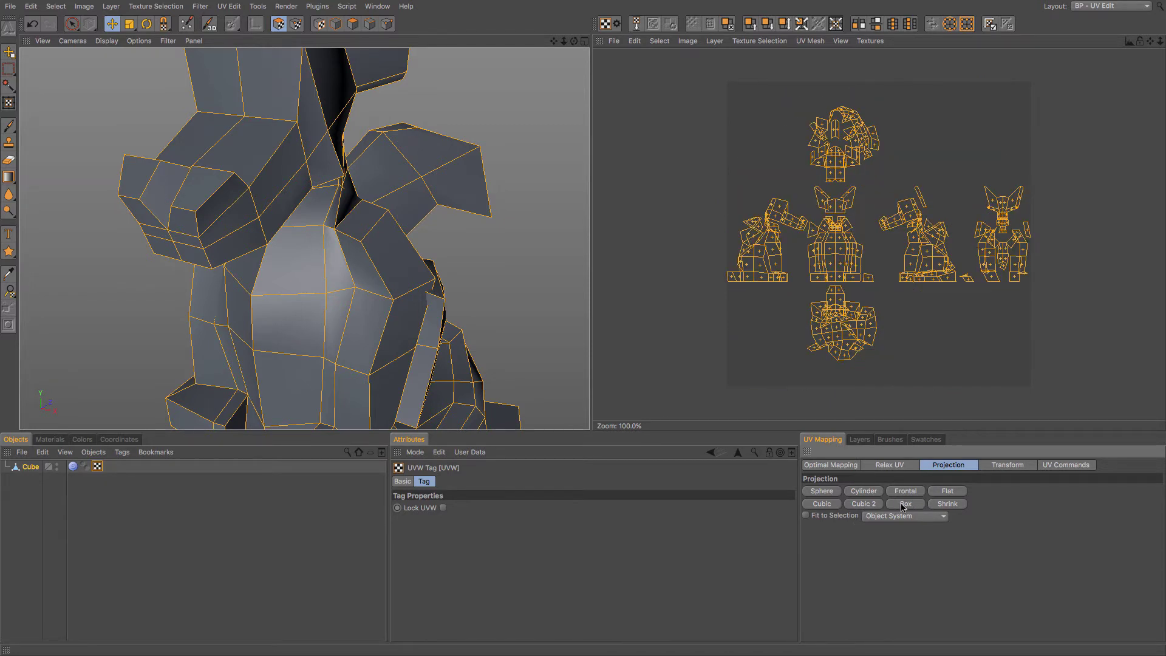
pyautogui.click(944, 505)
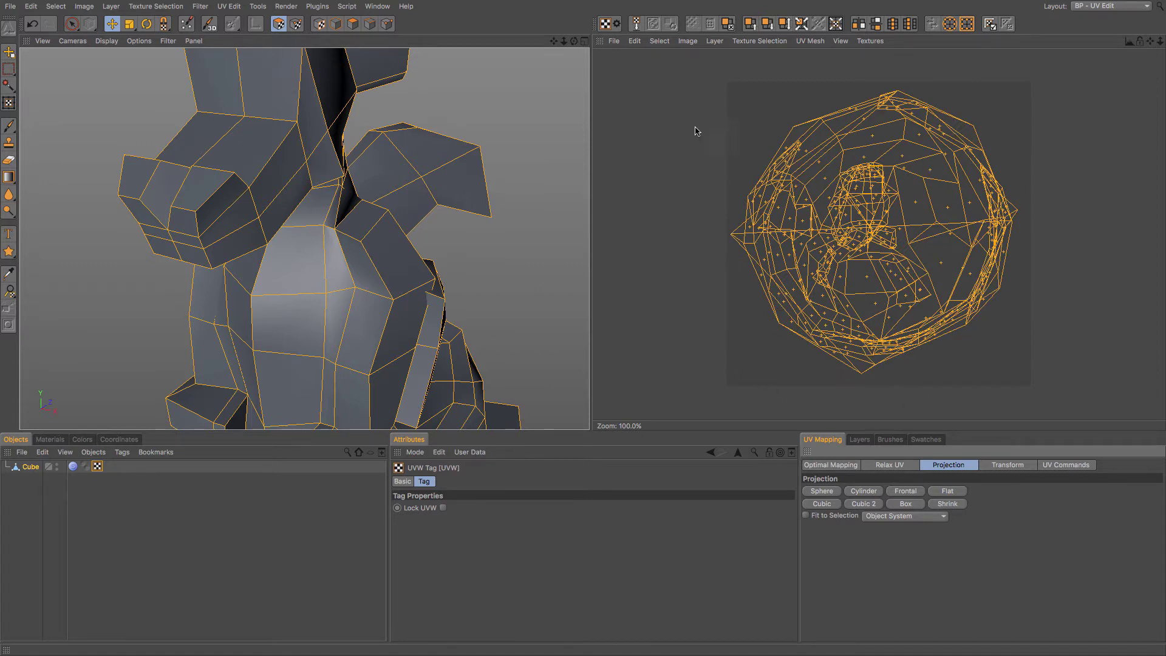
pyautogui.click(862, 504)
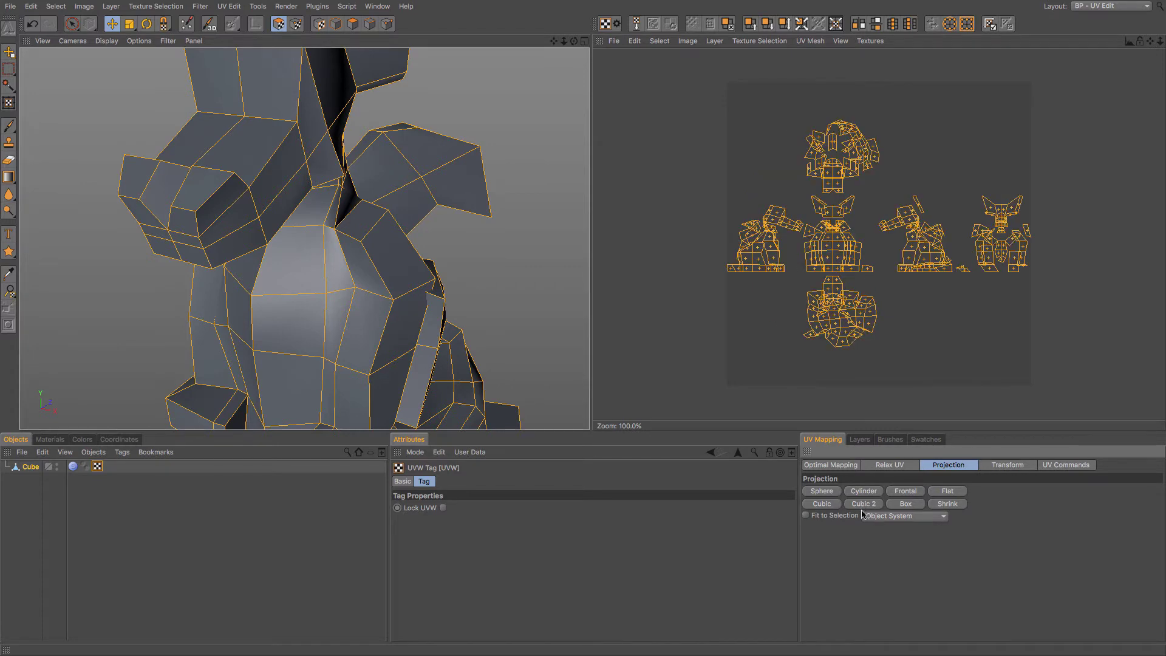
pyautogui.click(822, 504)
pyautogui.click(853, 506)
# Select the whole head UV island and drag it to the upper left of the canvas
pyautogui.click(848, 322)
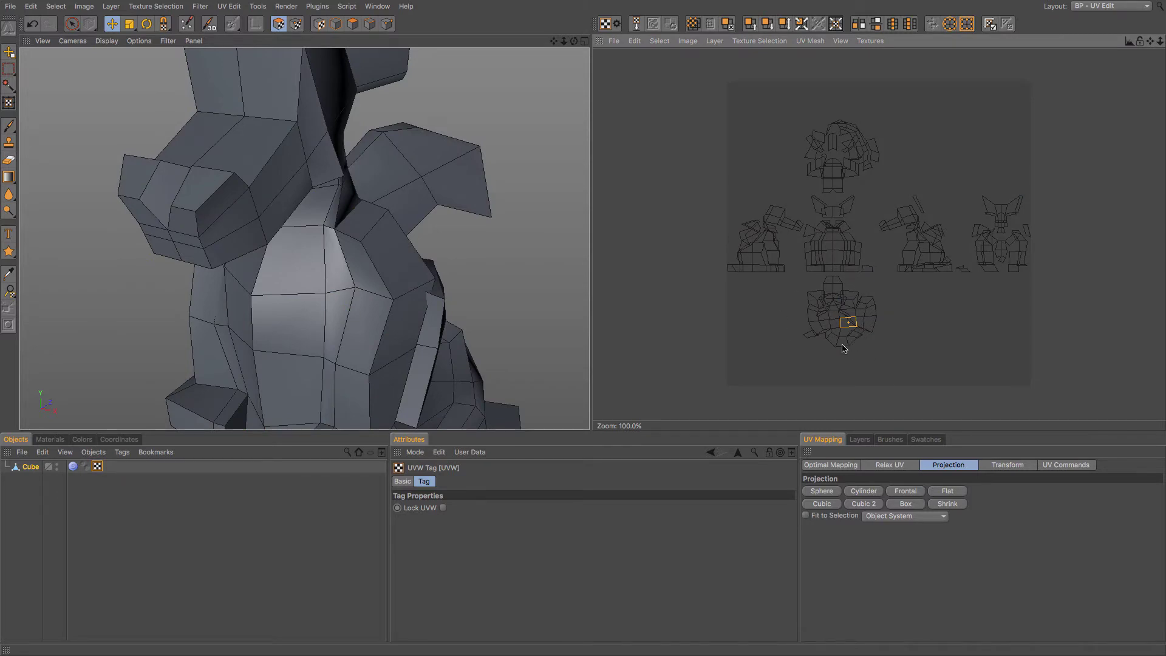
pyautogui.doubleClick(843, 348)
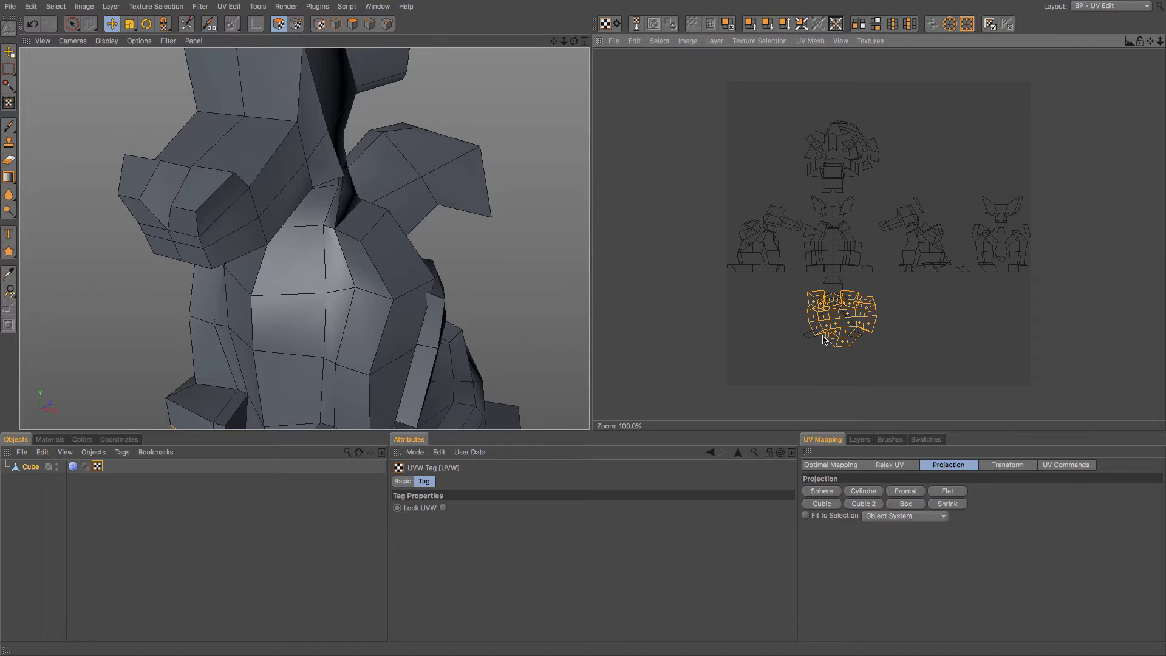
pyautogui.moveTo(425, 400); pyautogui.dragTo(414, 311, button='middle')
pyautogui.keyDown('alt'); pyautogui.moveTo(399, 335); pyautogui.dragTo(413, 186); pyautogui.keyUp('alt')
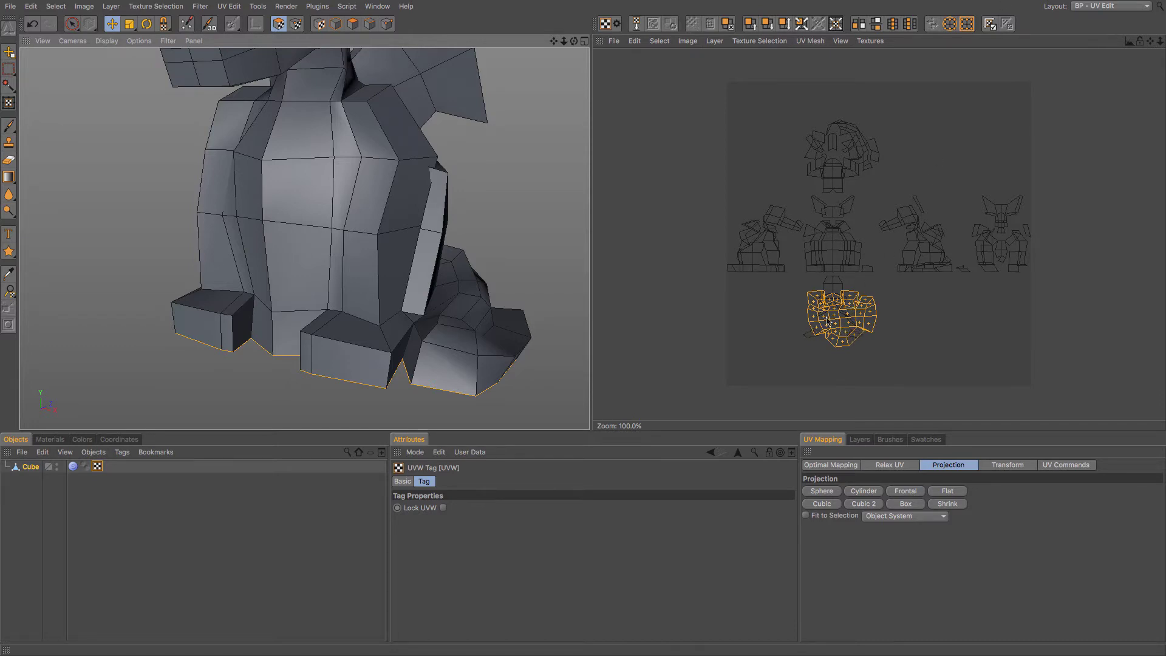
pyautogui.moveTo(844, 322); pyautogui.dragTo(679, 131)
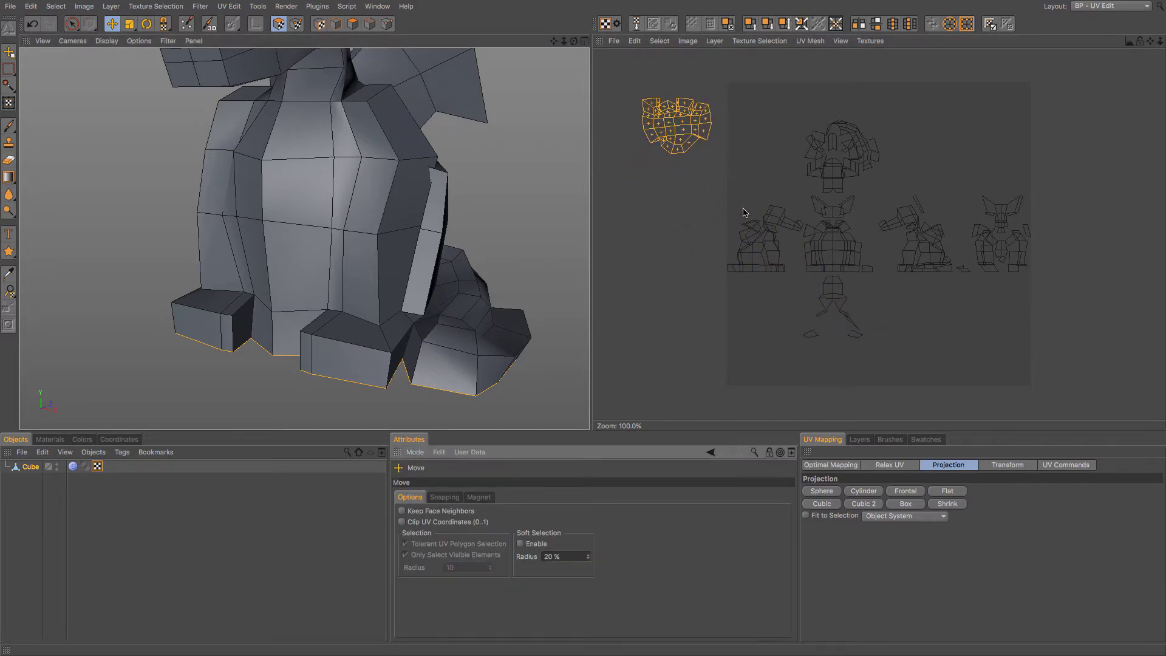
# Rotate the head island slightly clockwise
pyautogui.press('r')
pyautogui.moveTo(691, 132)
pyautogui.mouseDown()
pyautogui.moveTo(691, 146)
pyautogui.moveTo(714, 124)
pyautogui.moveTo(674, 118)
pyautogui.mouseUp()
pyautogui.press('e')
pyautogui.scroll(6, 673, 118)
pyautogui.press('r')
pyautogui.moveTo(686, 161); pyautogui.dragTo(588, 326)
# In UV Points mode, rotate the head island until its rows are level, nudging it right
pyautogui.press('e')
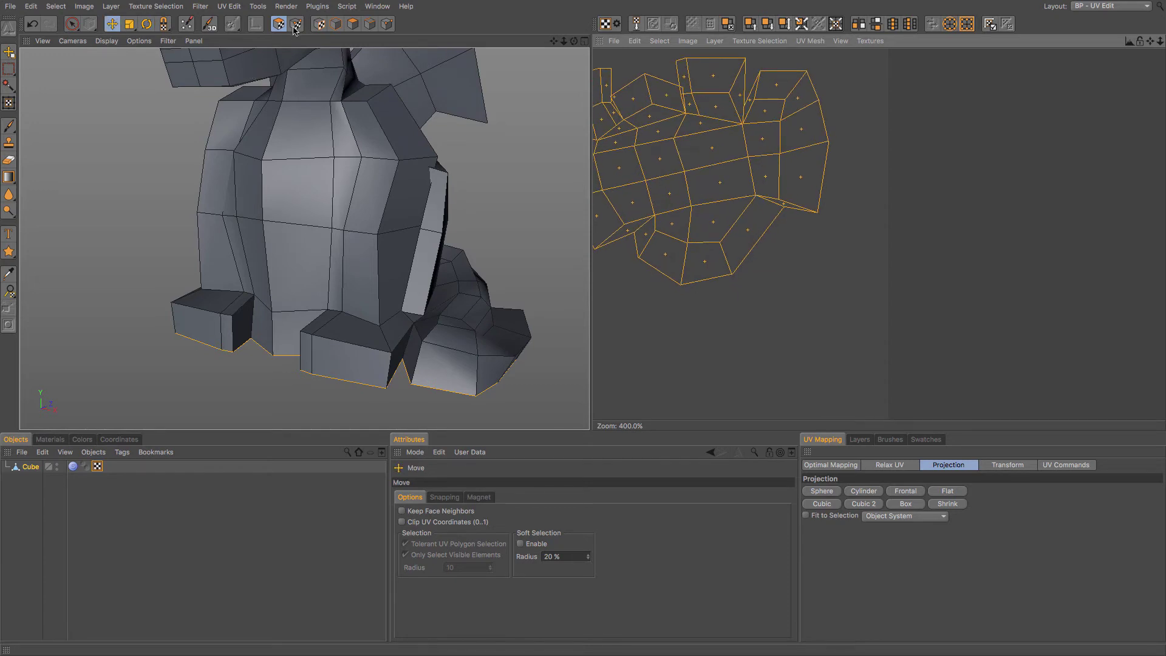
pyautogui.click(296, 28)
pyautogui.press('r')
pyautogui.press('e')
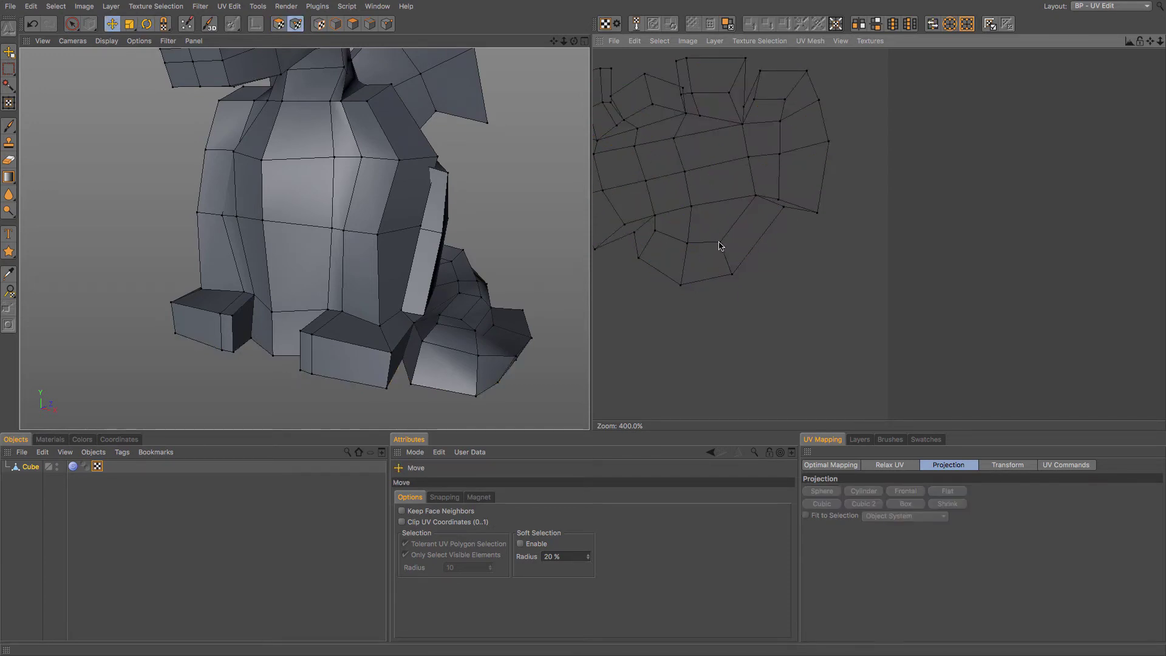
pyautogui.press('r')
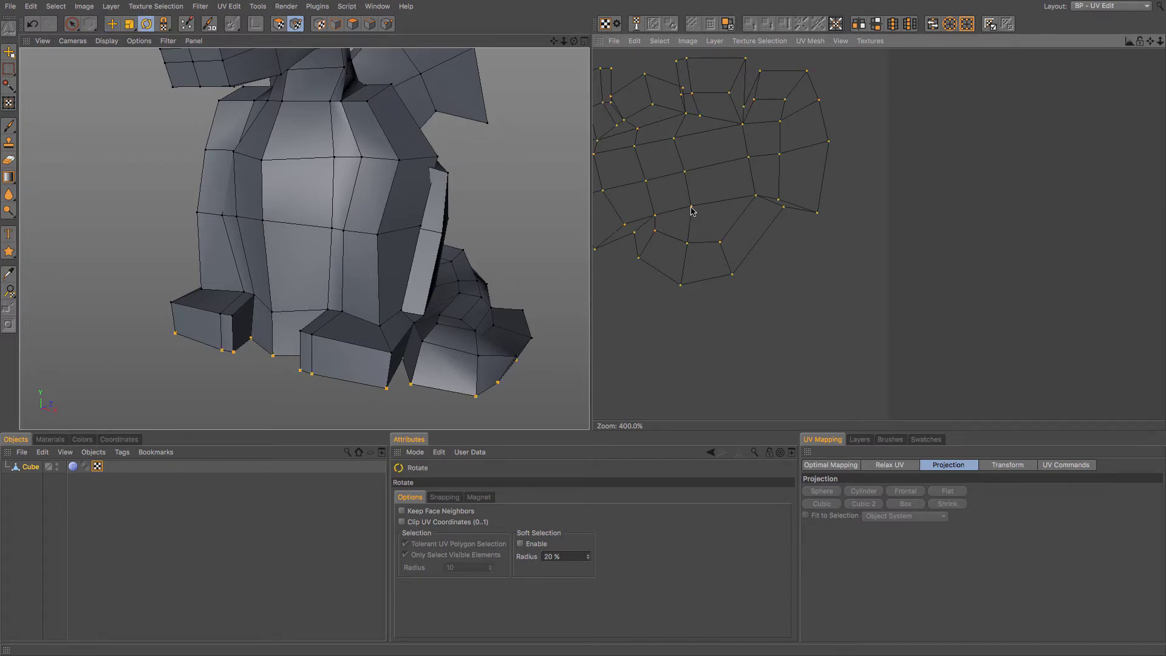
pyautogui.moveTo(696, 220); pyautogui.dragTo(846, 177)
pyautogui.press('e')
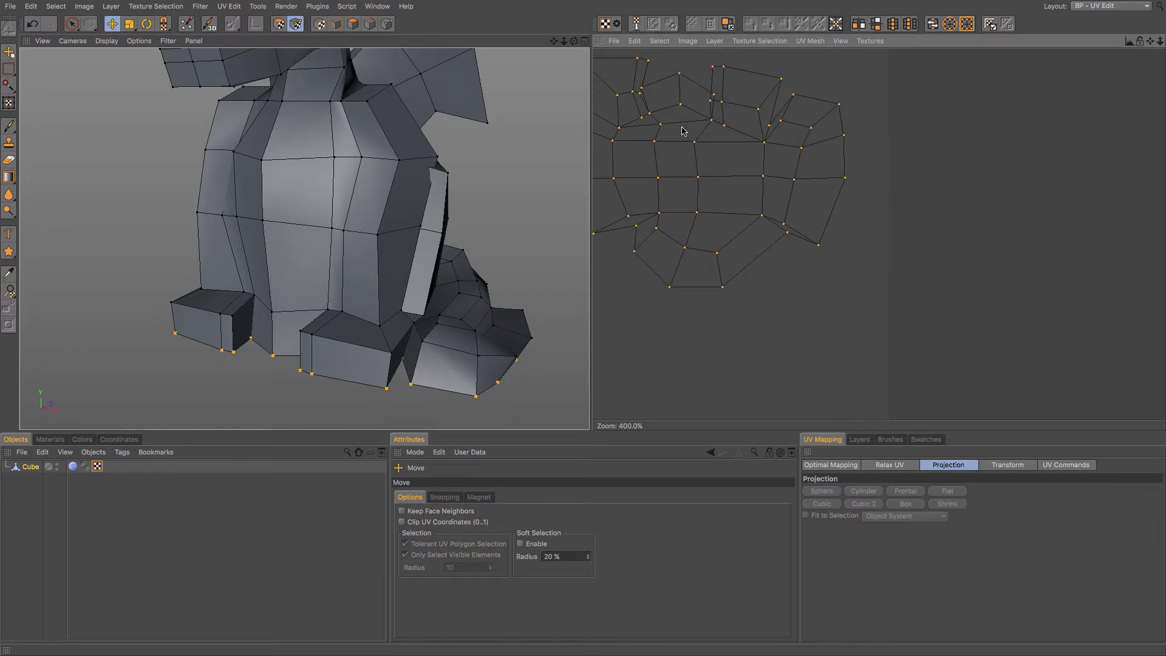
pyautogui.moveTo(756, 161)
pyautogui.mouseDown()
pyautogui.moveTo(780, 159)
pyautogui.moveTo(757, 160)
pyautogui.mouseUp()
# Scale the head island down in two passes
pyautogui.press('t')
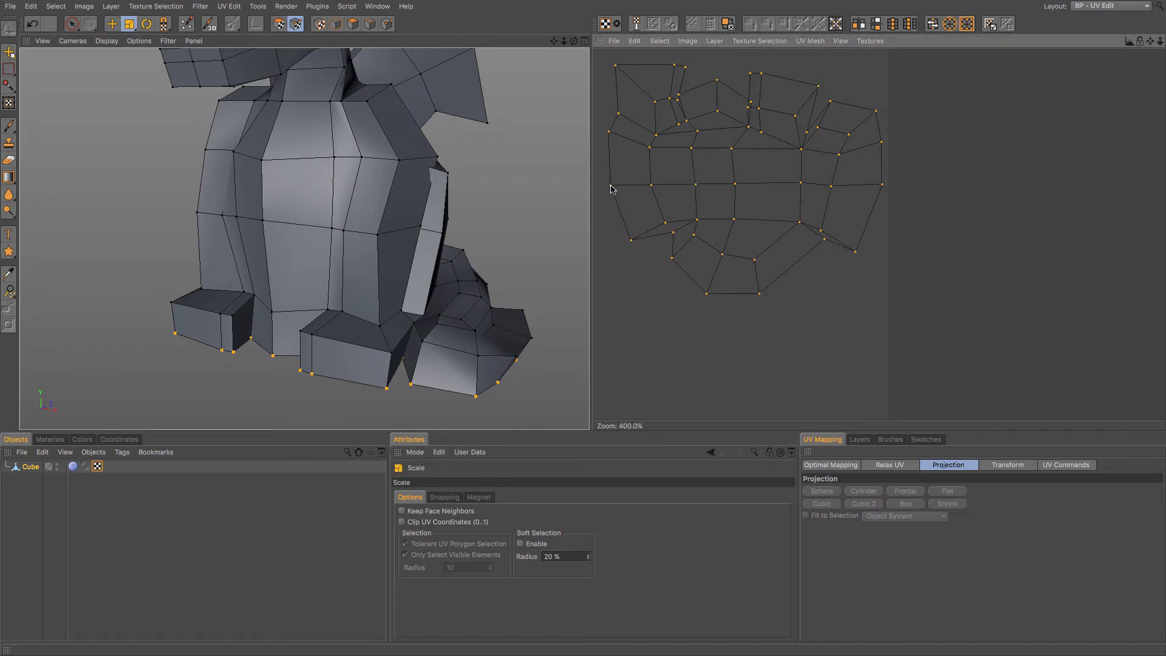
pyautogui.moveTo(737, 191)
pyautogui.mouseDown()
pyautogui.moveTo(795, 192)
pyautogui.moveTo(729, 191)
pyautogui.moveTo(742, 186)
pyautogui.mouseUp()
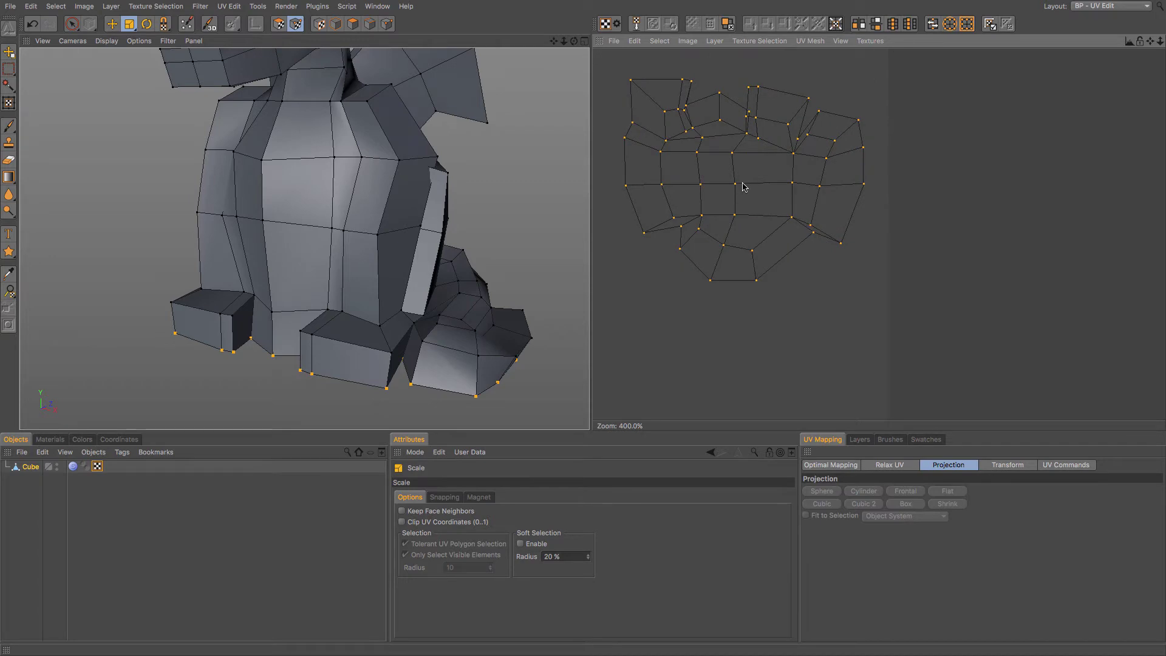
pyautogui.press('e')
pyautogui.press('t')
pyautogui.moveTo(626, 191); pyautogui.dragTo(593, 330)
# Zoom out to the whole UV canvas and scale the head island down to fit the top-left corner
pyautogui.press('e')
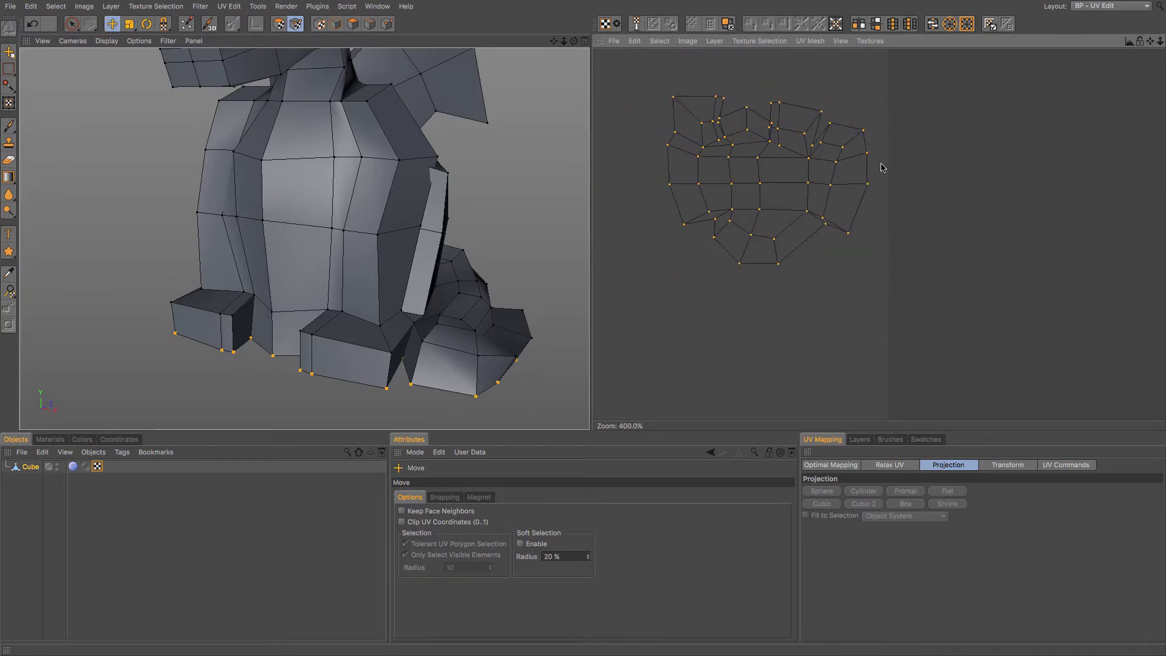
pyautogui.scroll(-5, 886, 164)
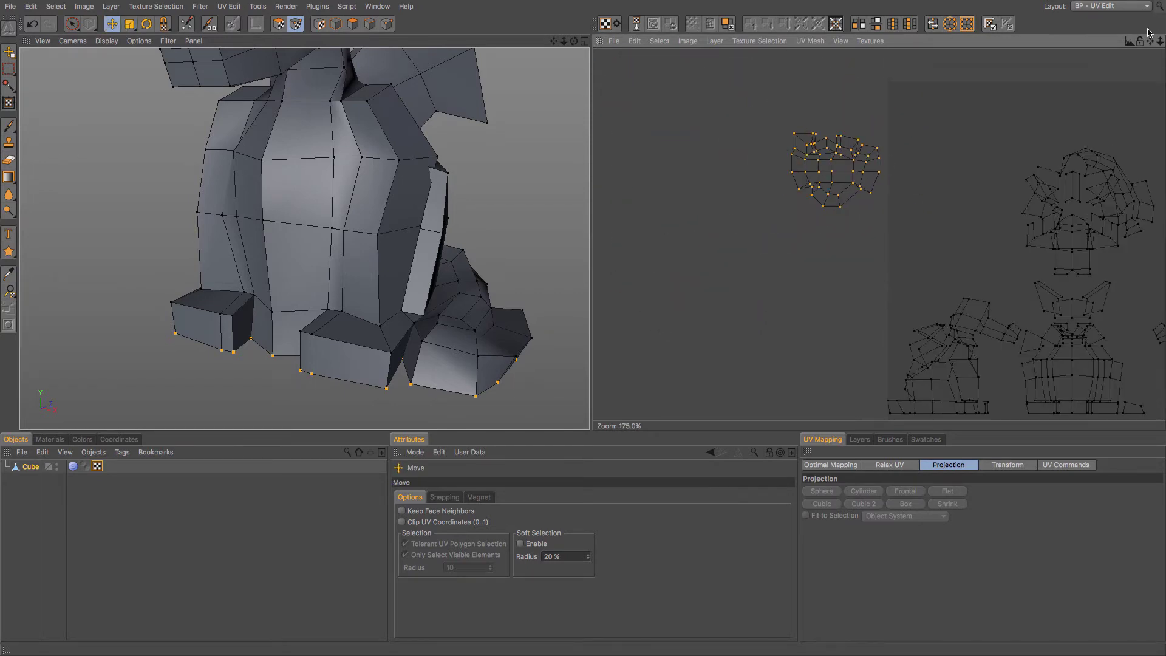
pyautogui.moveTo(1150, 41); pyautogui.dragTo(934, 18)
pyautogui.scroll(-3, 879, 234)
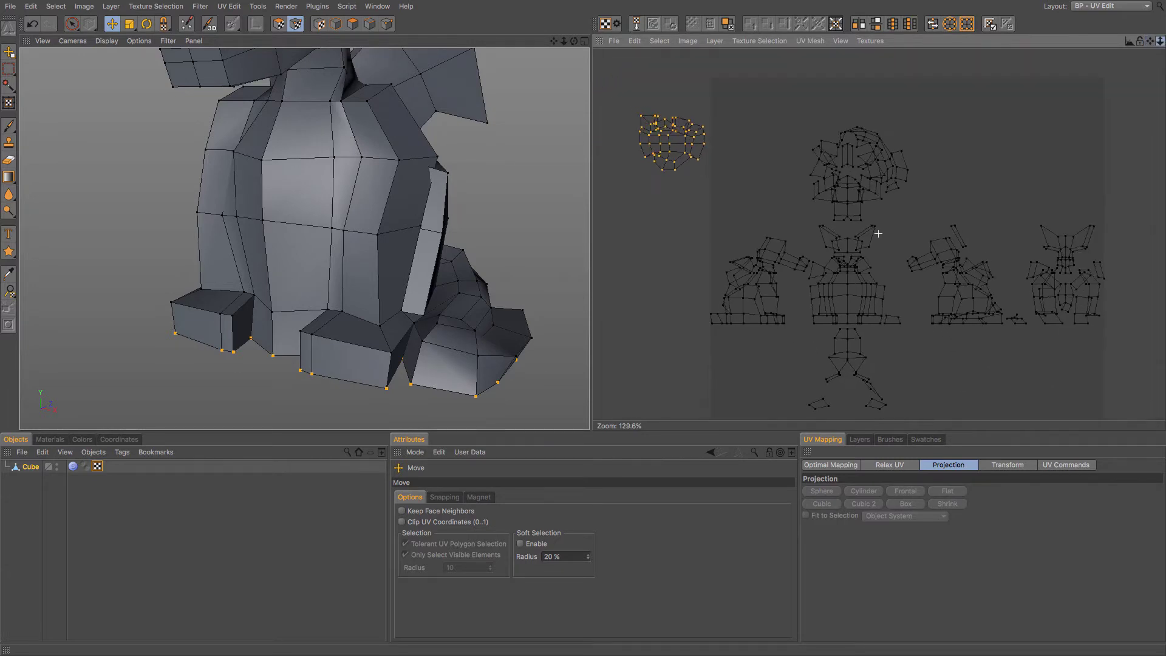
pyautogui.moveTo(1150, 41); pyautogui.dragTo(1132, 5)
pyautogui.moveTo(1160, 43); pyautogui.dragTo(1156, 47)
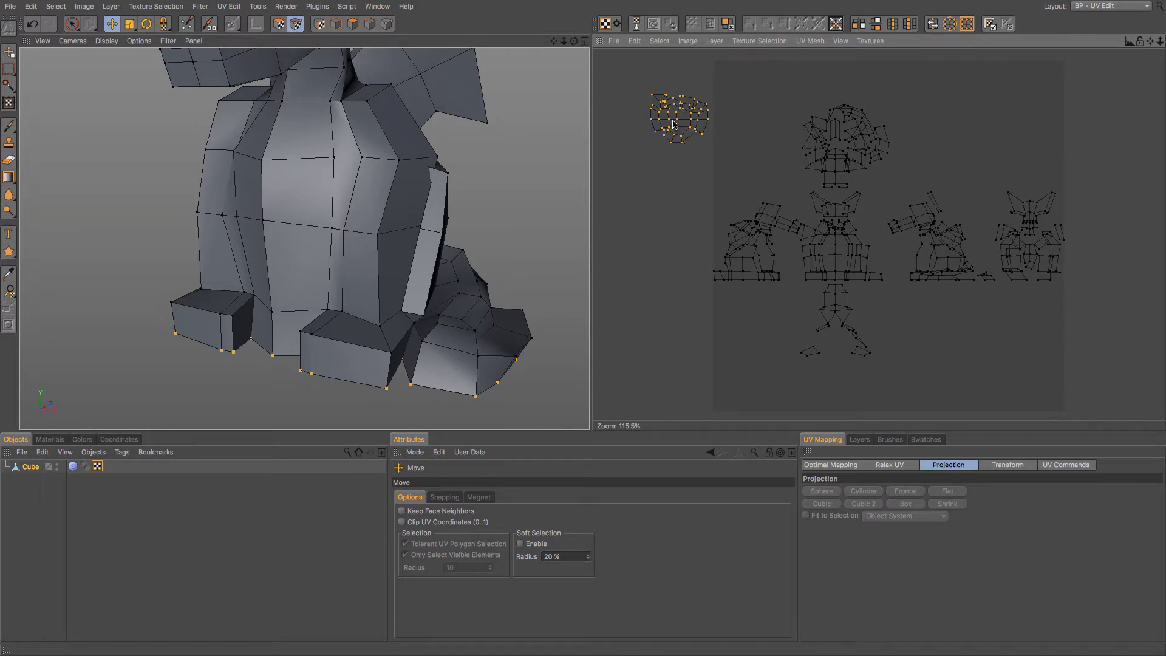
pyautogui.press('t')
pyautogui.moveTo(682, 121); pyautogui.dragTo(747, 94)
pyautogui.press('e')
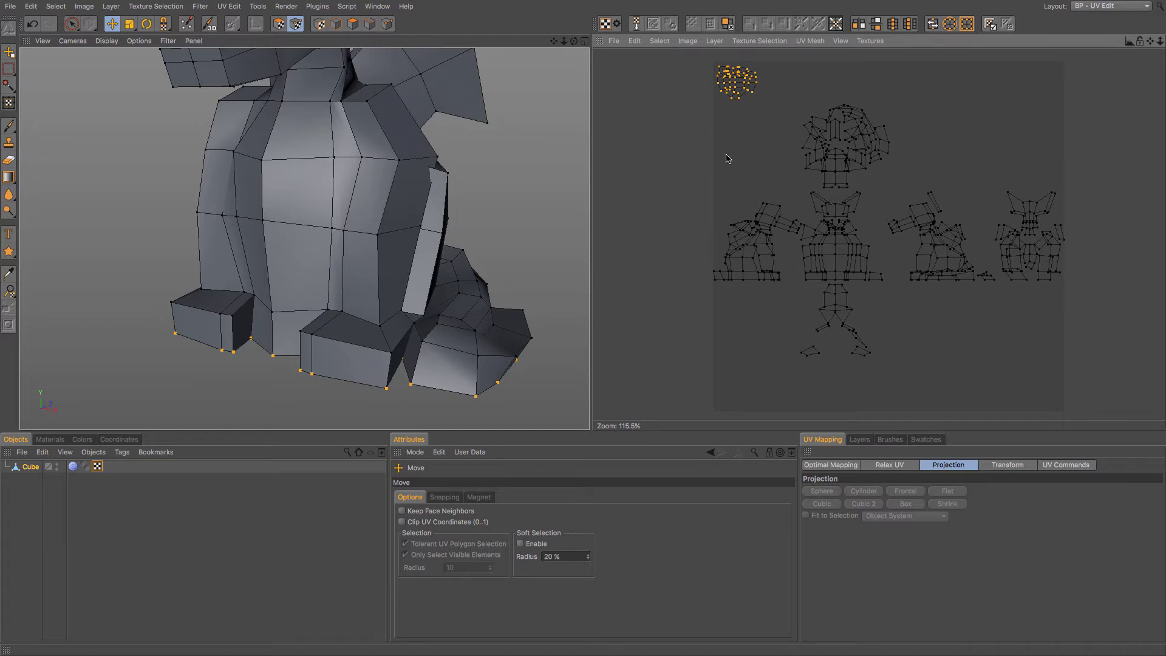
# Move the small island, then the box-selected bottom islands, up to the top-right corner
pyautogui.click(837, 312)
pyautogui.moveTo(836, 308); pyautogui.dragTo(1029, 90)
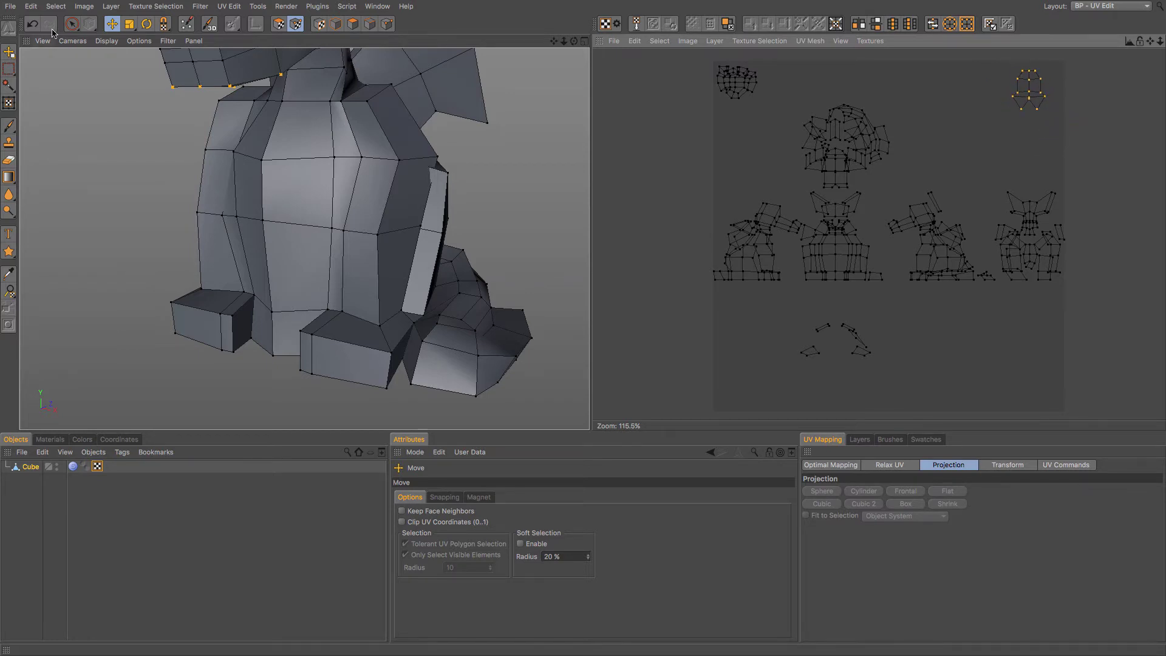
pyautogui.moveTo(71, 24); pyautogui.dragTo(109, 39)
pyautogui.moveTo(792, 314); pyautogui.dragTo(890, 375)
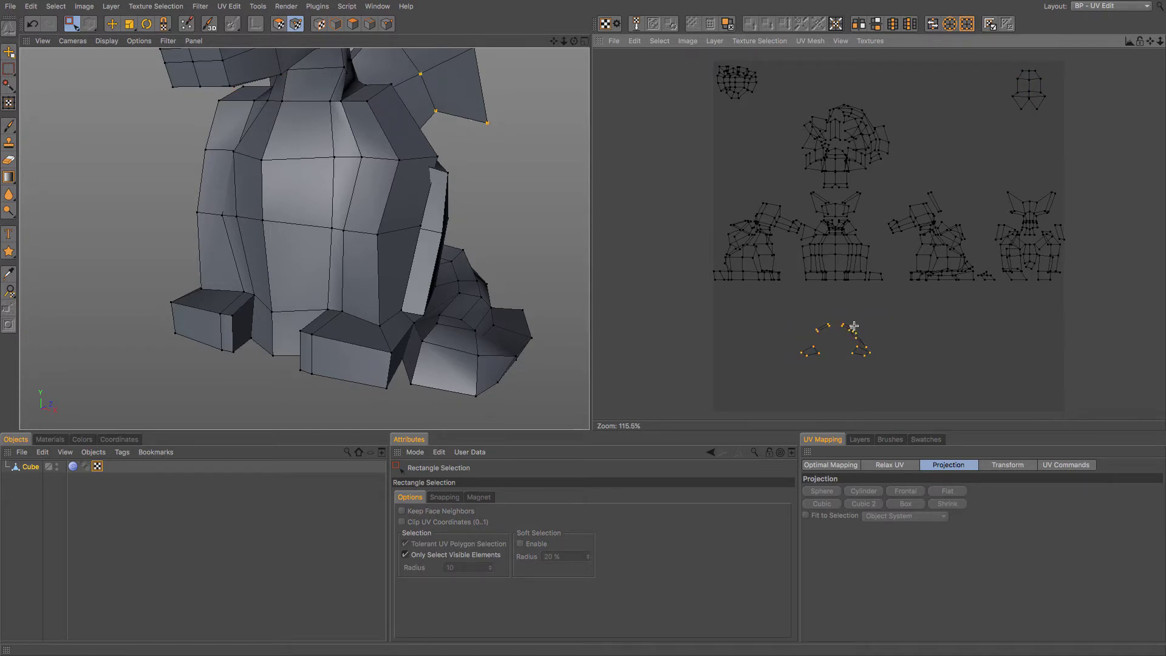
pyautogui.moveTo(780, 322); pyautogui.dragTo(901, 372)
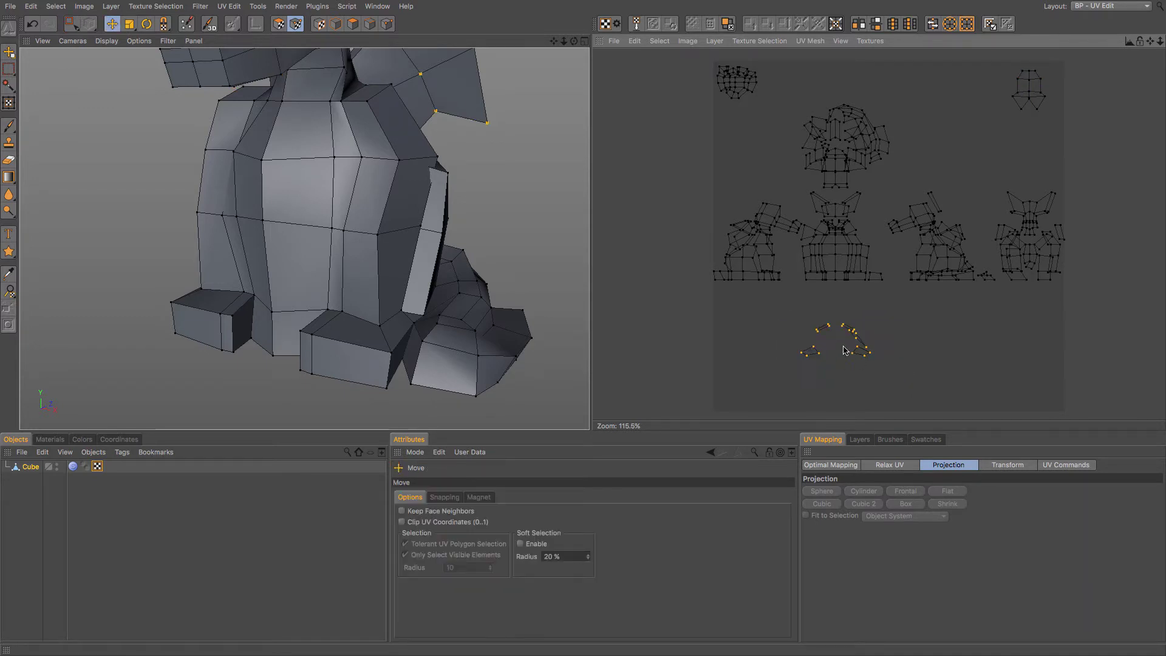
pyautogui.moveTo(844, 348); pyautogui.dragTo(972, 99)
pyautogui.press('0')
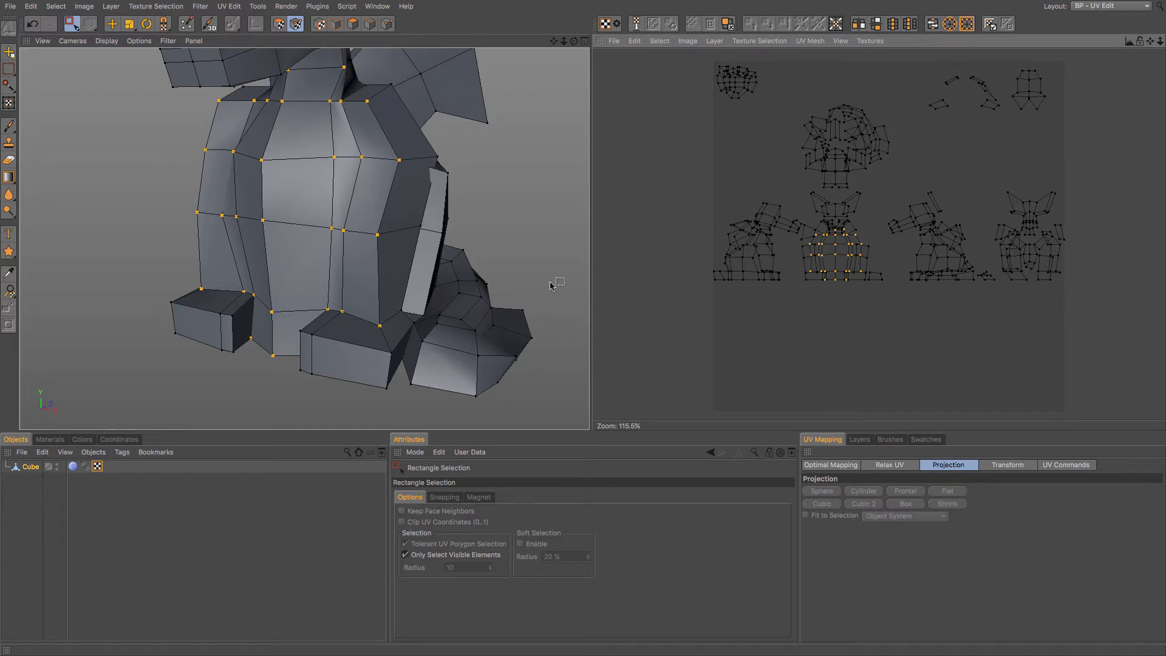
# Select the connected front-body UV region and move it to the empty bottom of the canvas
pyautogui.click(279, 25)
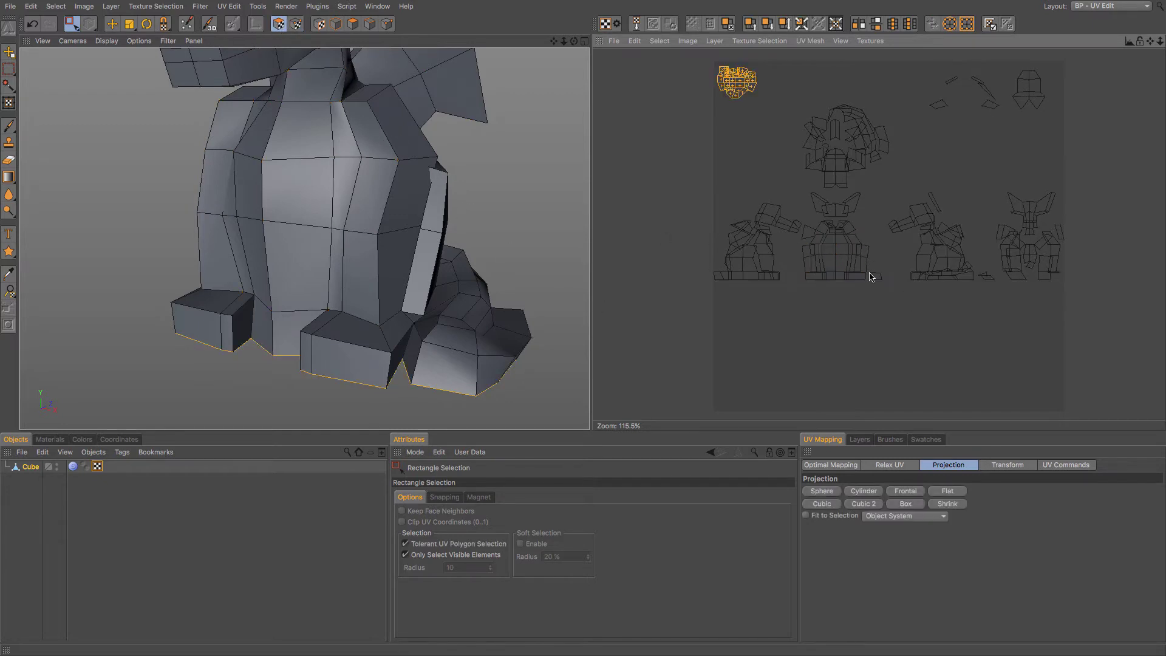
pyautogui.moveTo(830, 252); pyautogui.dragTo(841, 263)
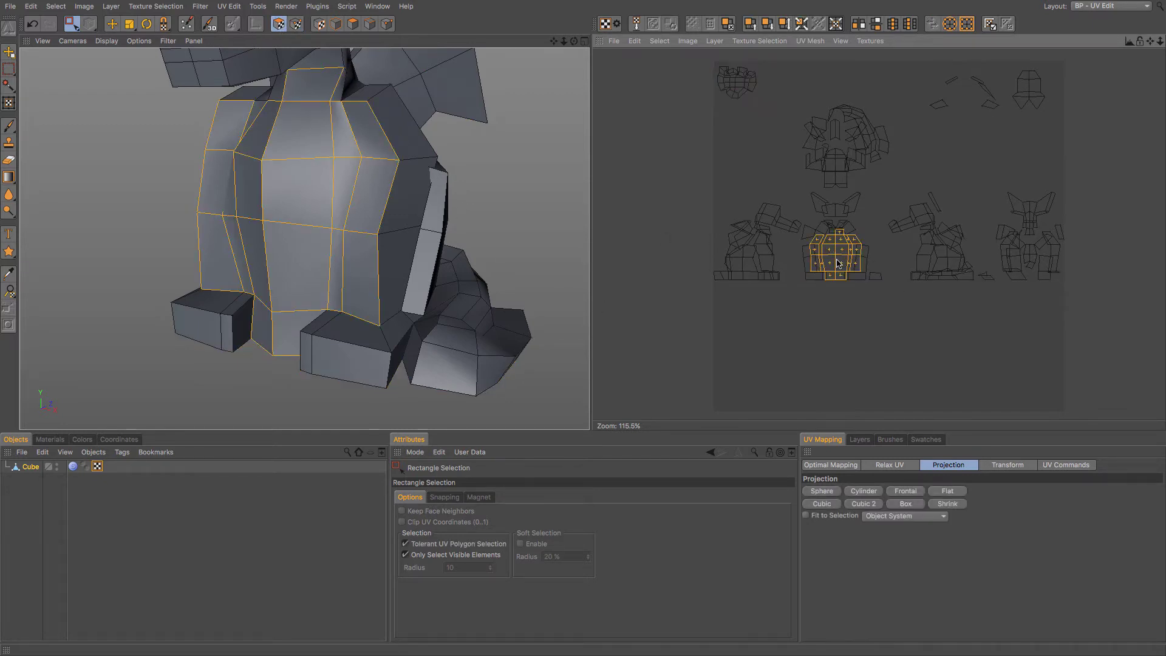
pyautogui.click(843, 265)
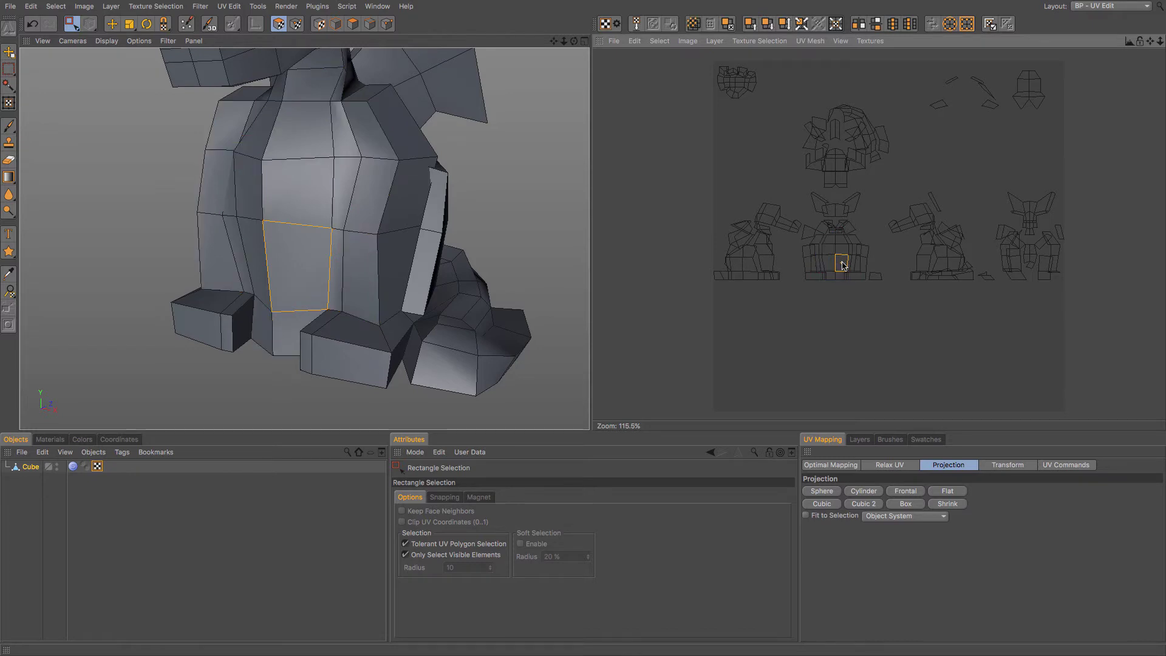
pyautogui.doubleClick(842, 265)
pyautogui.press('e')
pyautogui.moveTo(843, 265); pyautogui.dragTo(875, 359)
pyautogui.press('0')
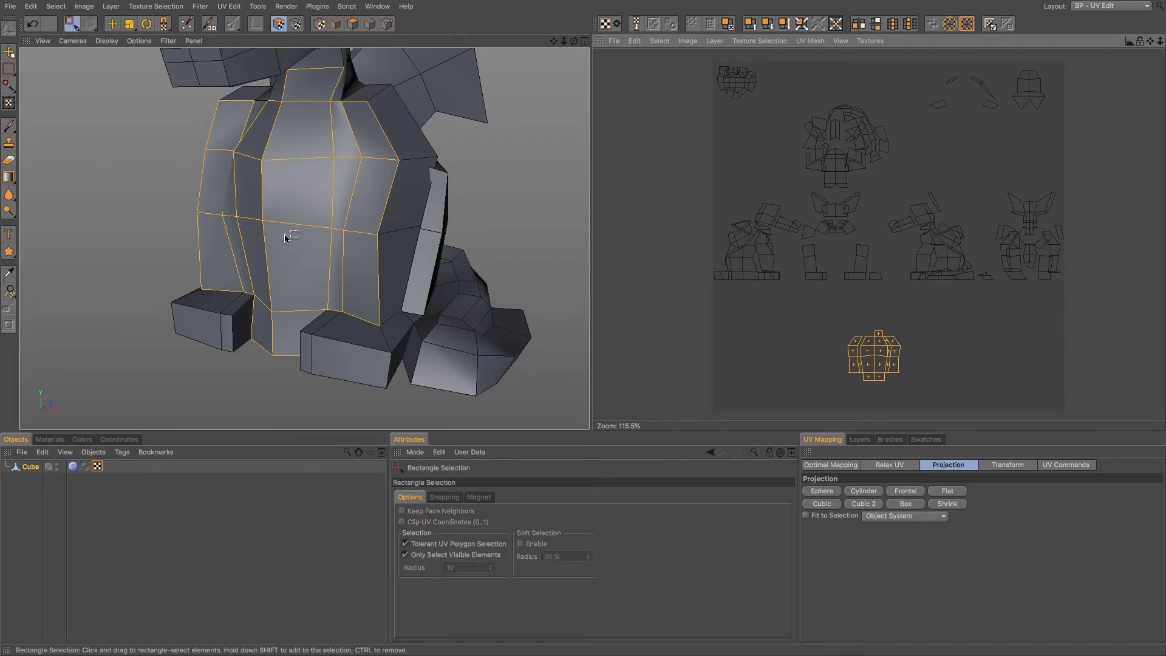
# Live Select one torso side polygon and place its UV strip beside the body island
pyautogui.keyDown('alt'); pyautogui.moveTo(281, 221); pyautogui.dragTo(421, 204); pyautogui.keyUp('alt')
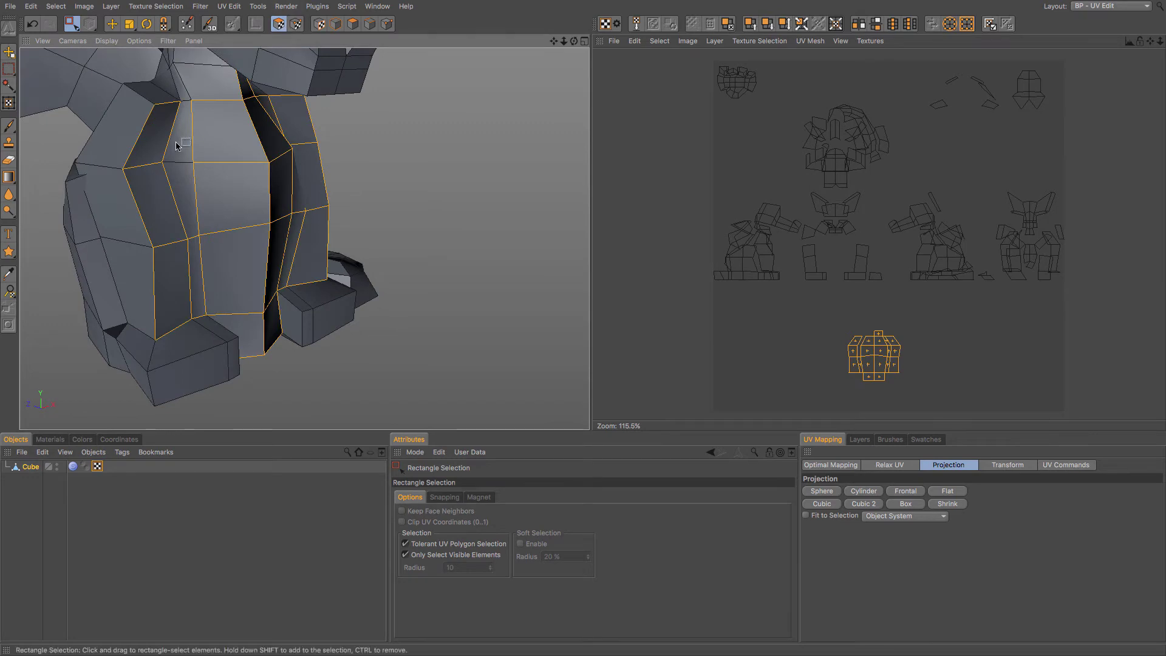
pyautogui.keyDown('alt'); pyautogui.moveTo(255, 134); pyautogui.dragTo(200, 97); pyautogui.keyUp('alt')
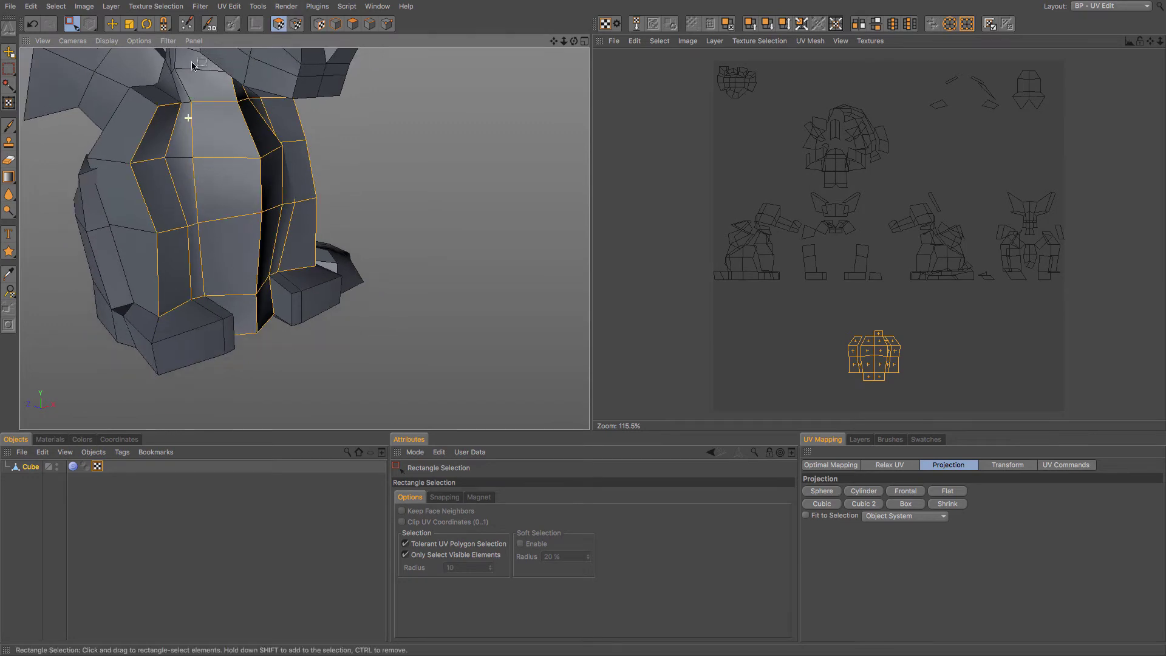
pyautogui.click(72, 24)
pyautogui.click(185, 164)
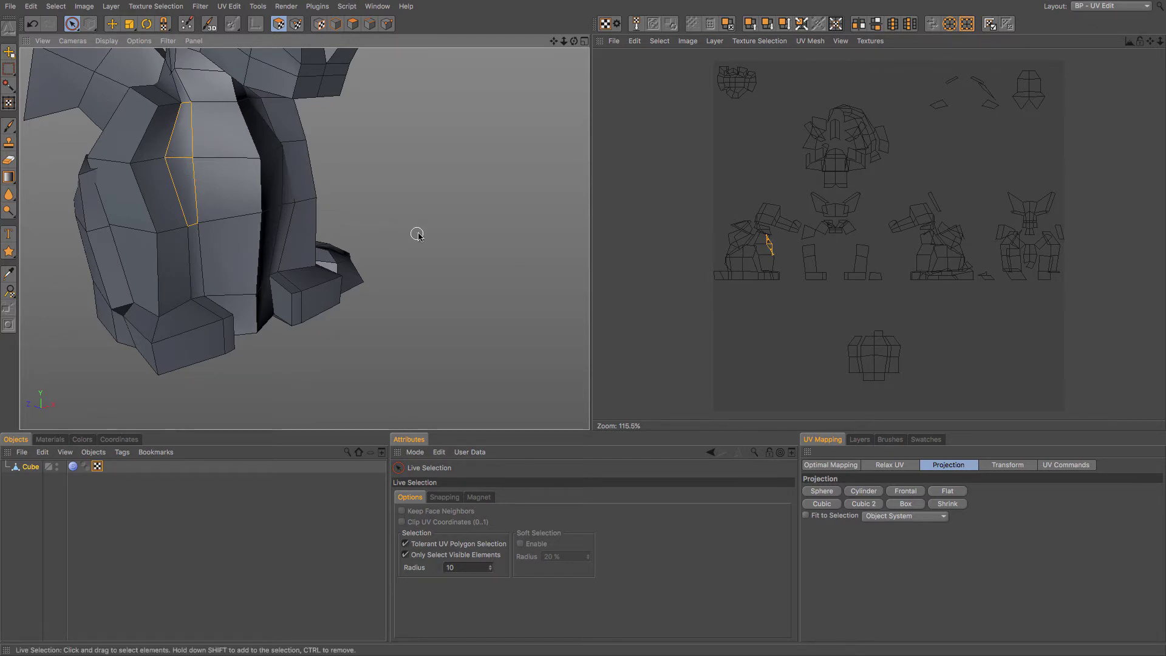
pyautogui.press('e')
pyautogui.moveTo(769, 245); pyautogui.dragTo(775, 249)
pyautogui.hotkey('ctrl', 'z')
pyautogui.press('space')
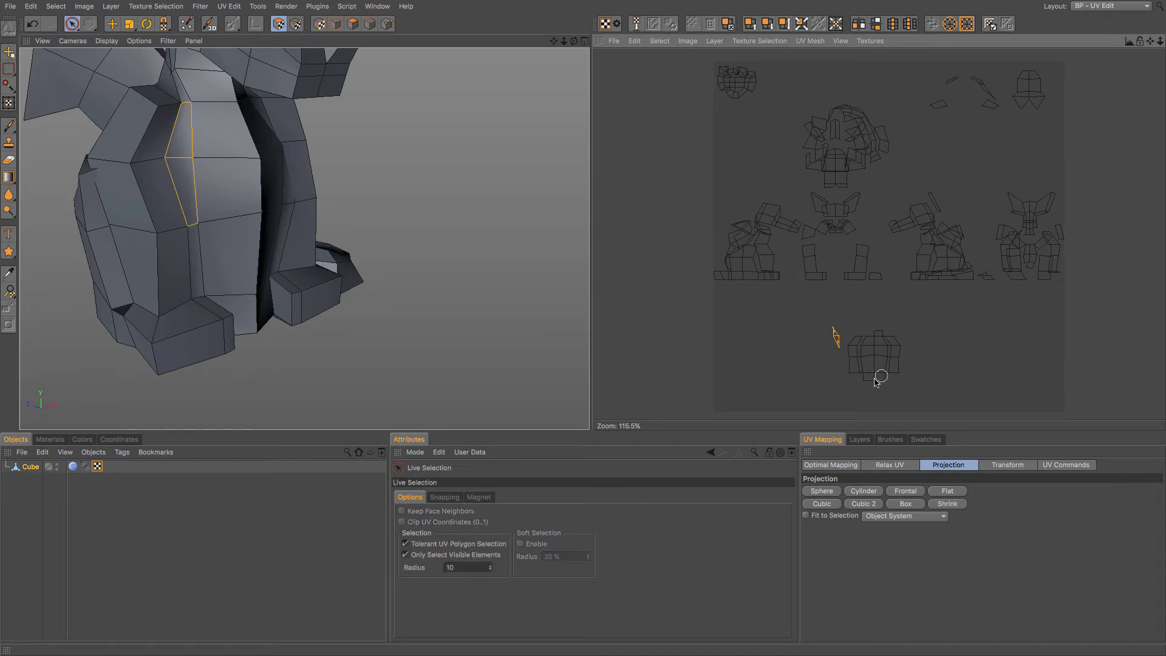
pyautogui.scroll(1, 871, 359)
pyautogui.scroll(15, 870, 358)
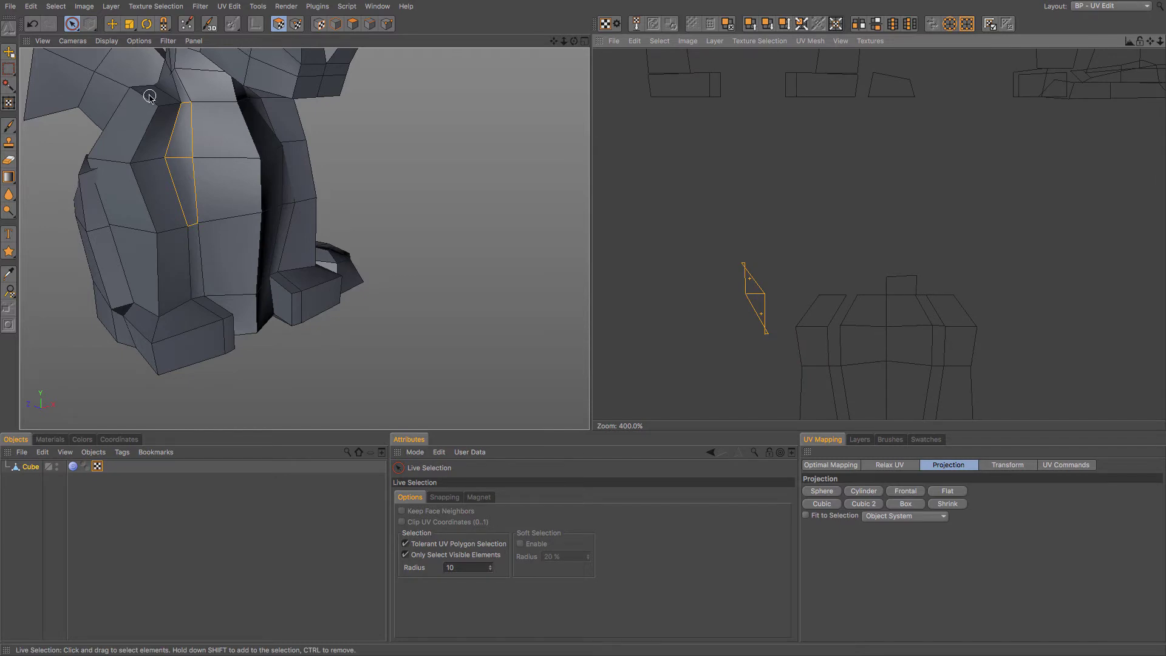
# In UV Points mode, drag the stray UV point onto the body island's corner vertex
pyautogui.click(296, 25)
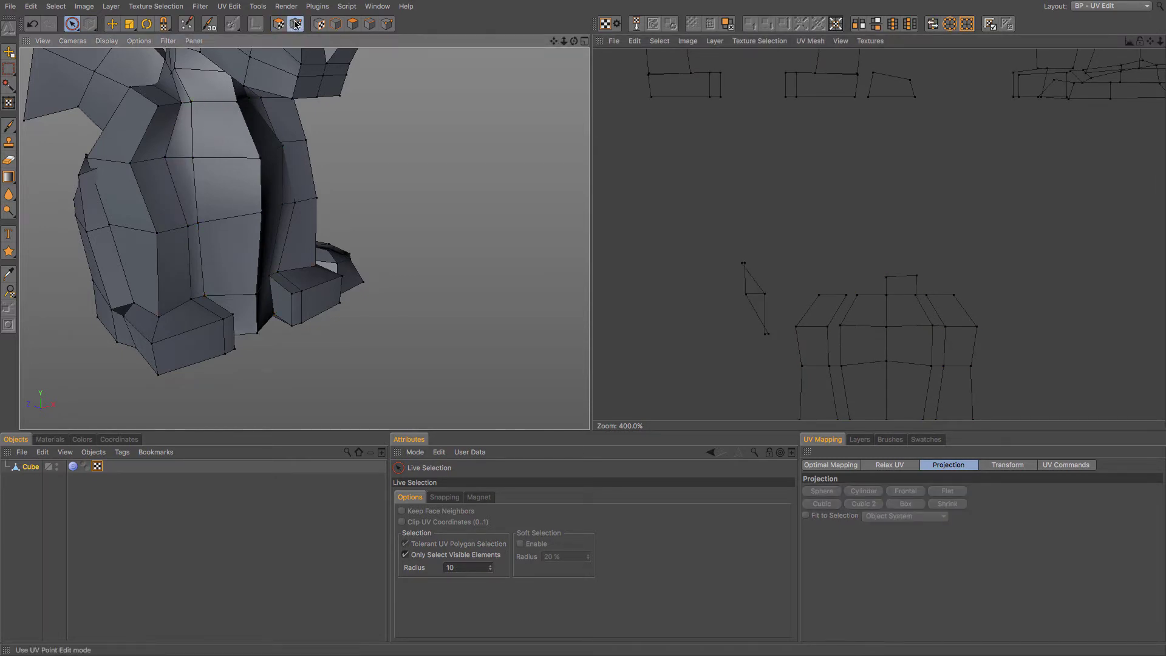
pyautogui.click(182, 104)
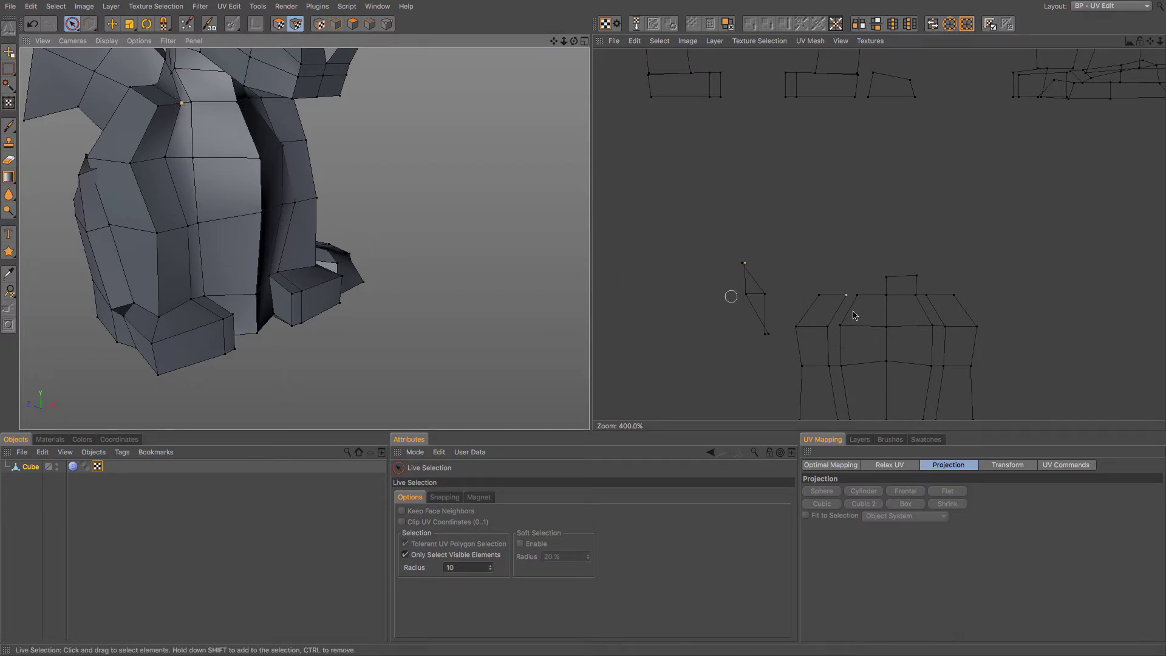
pyautogui.click(751, 262)
pyautogui.press('e')
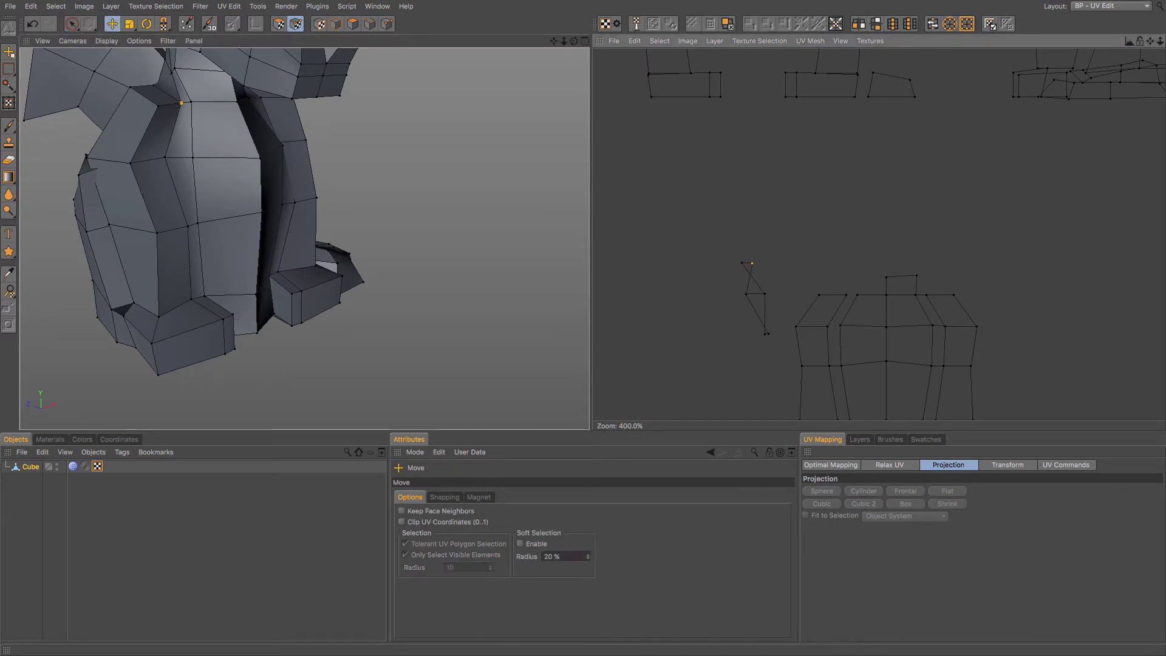
pyautogui.moveTo(824, 292); pyautogui.dragTo(853, 283)
pyautogui.press('space')
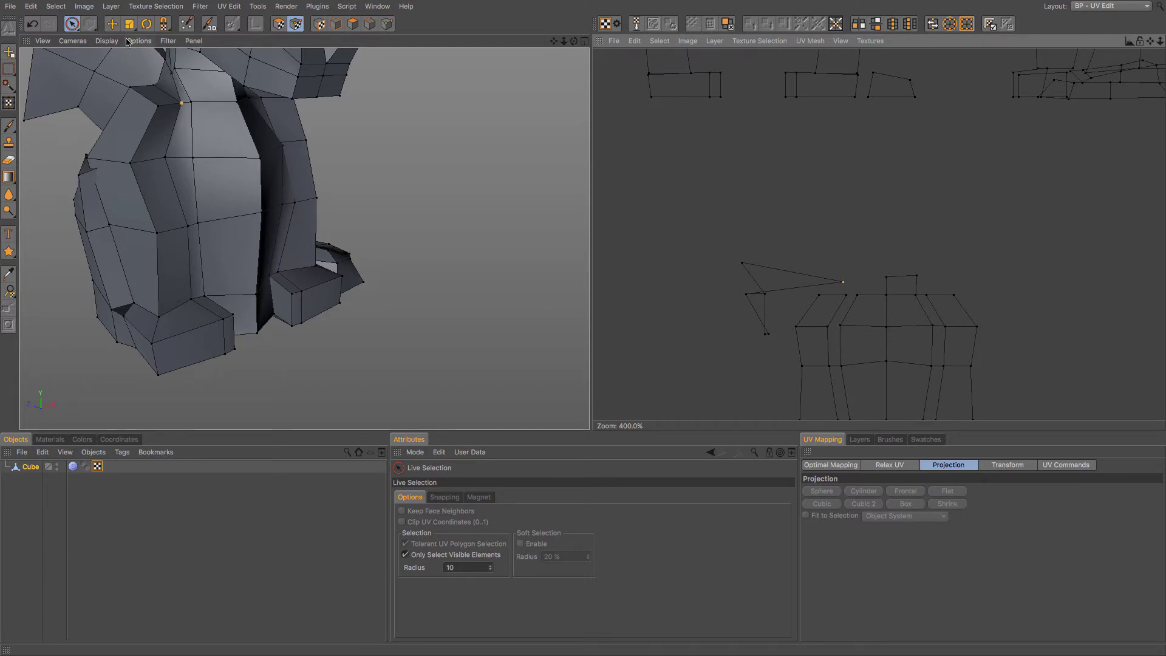
# Enable Point snapping in the Move tool's Snapping settings
pyautogui.press('space')
pyautogui.click(445, 498)
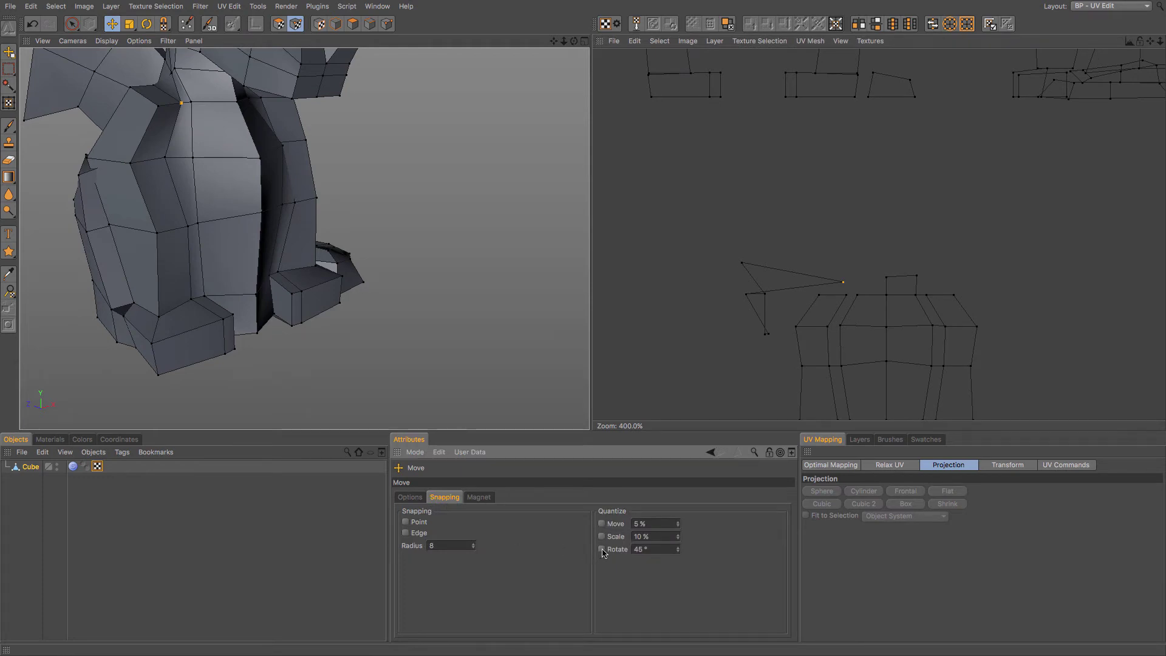
pyautogui.click(416, 499)
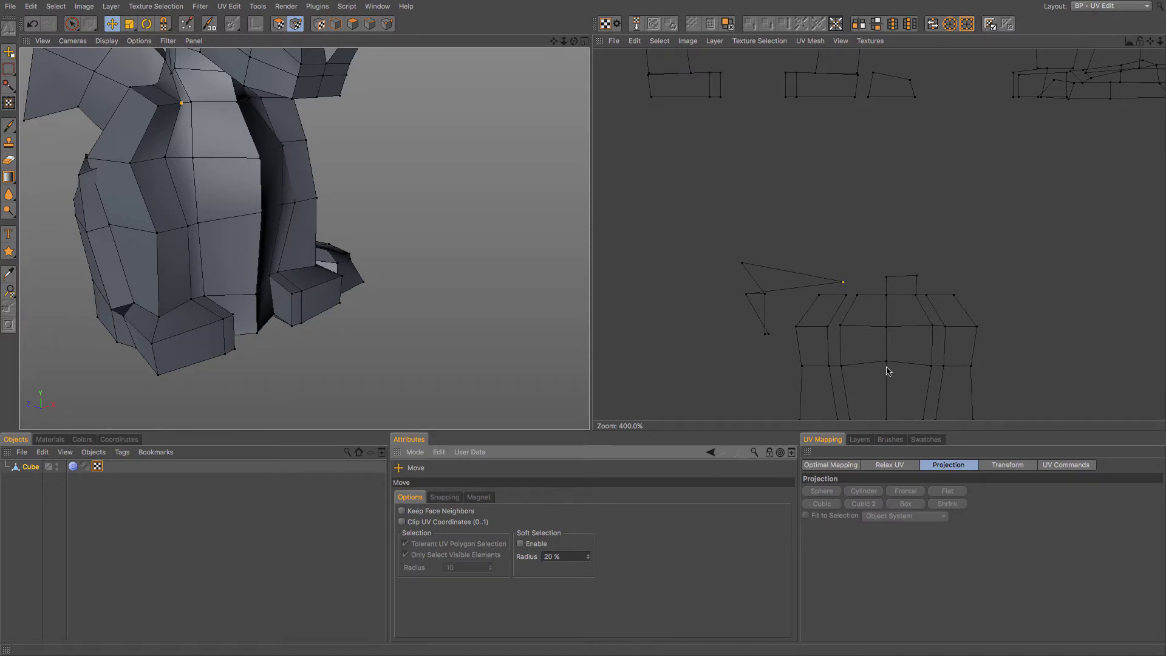
pyautogui.click(456, 499)
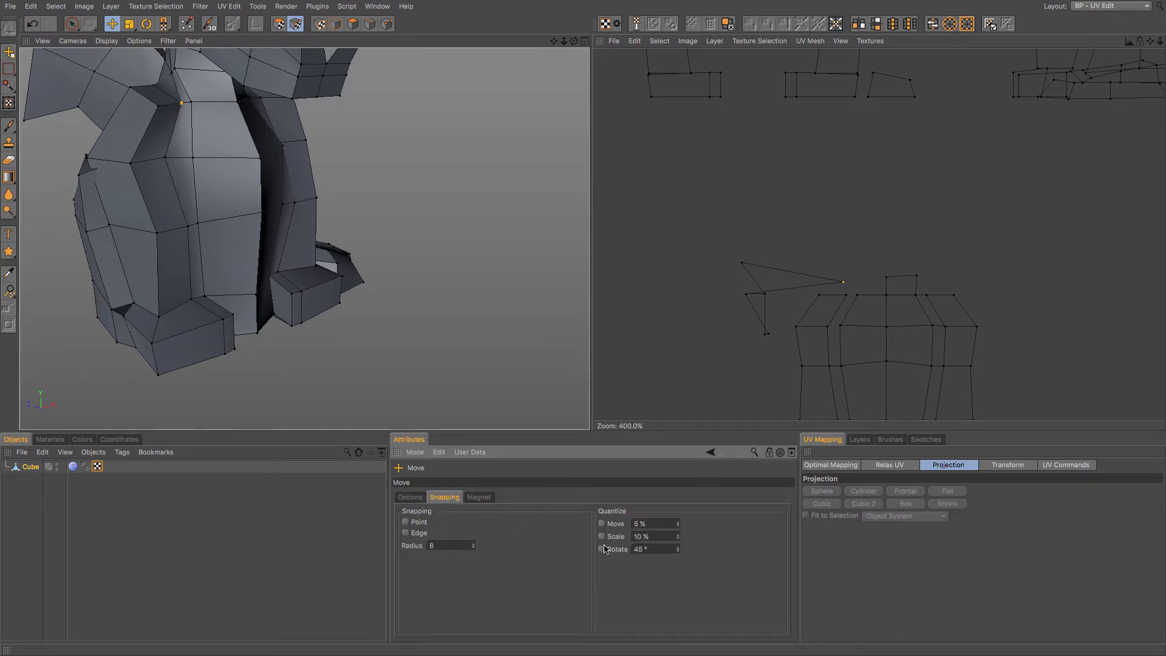
pyautogui.click(412, 523)
# Snap the first three stray fragment UV points onto the body island's vertices
pyautogui.moveTo(827, 323); pyautogui.dragTo(830, 316)
pyautogui.click(72, 24)
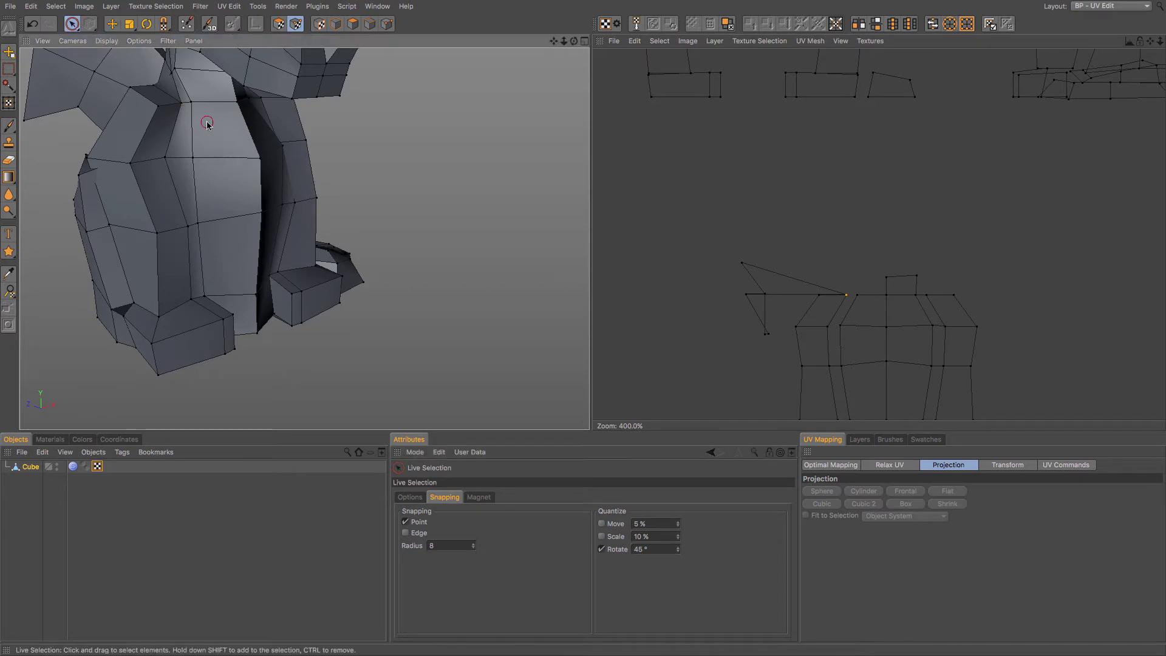
pyautogui.click(191, 102)
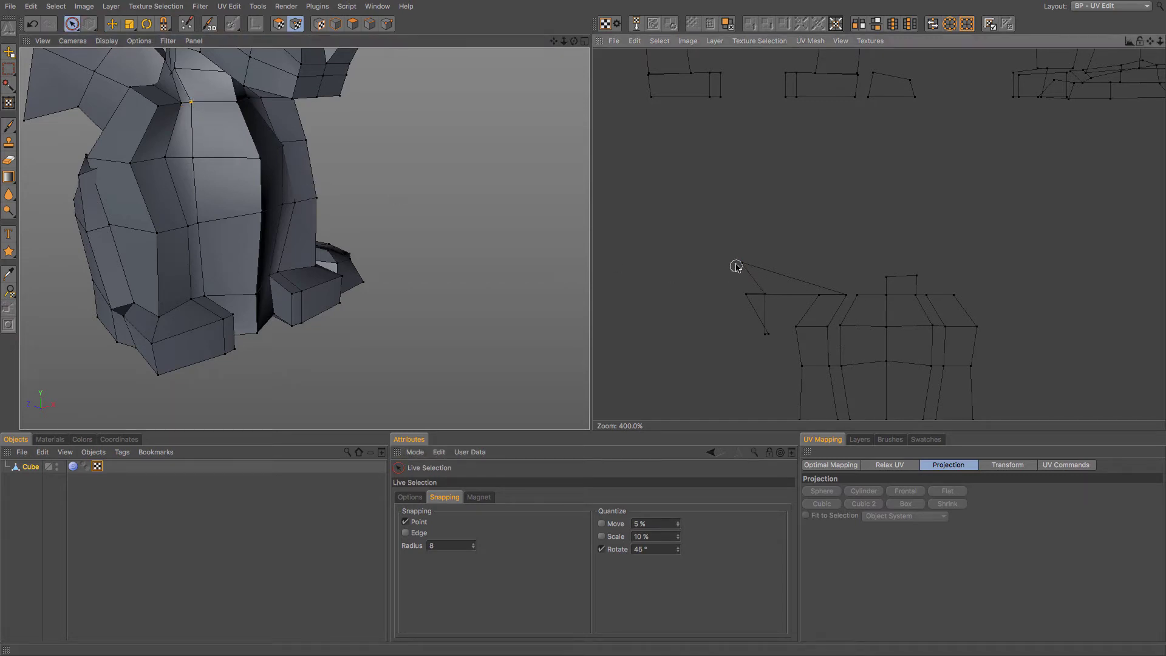
pyautogui.press('e')
pyautogui.moveTo(721, 276); pyautogui.dragTo(822, 282)
pyautogui.press('space')
pyautogui.click(744, 294)
pyautogui.press('e')
pyautogui.moveTo(746, 294); pyautogui.dragTo(831, 330)
# Snap the fragment's top-left corner and last stray point onto the body island's left edge
pyautogui.press('space')
pyautogui.click(762, 294)
pyautogui.press('e')
pyautogui.moveTo(763, 294); pyautogui.dragTo(795, 314)
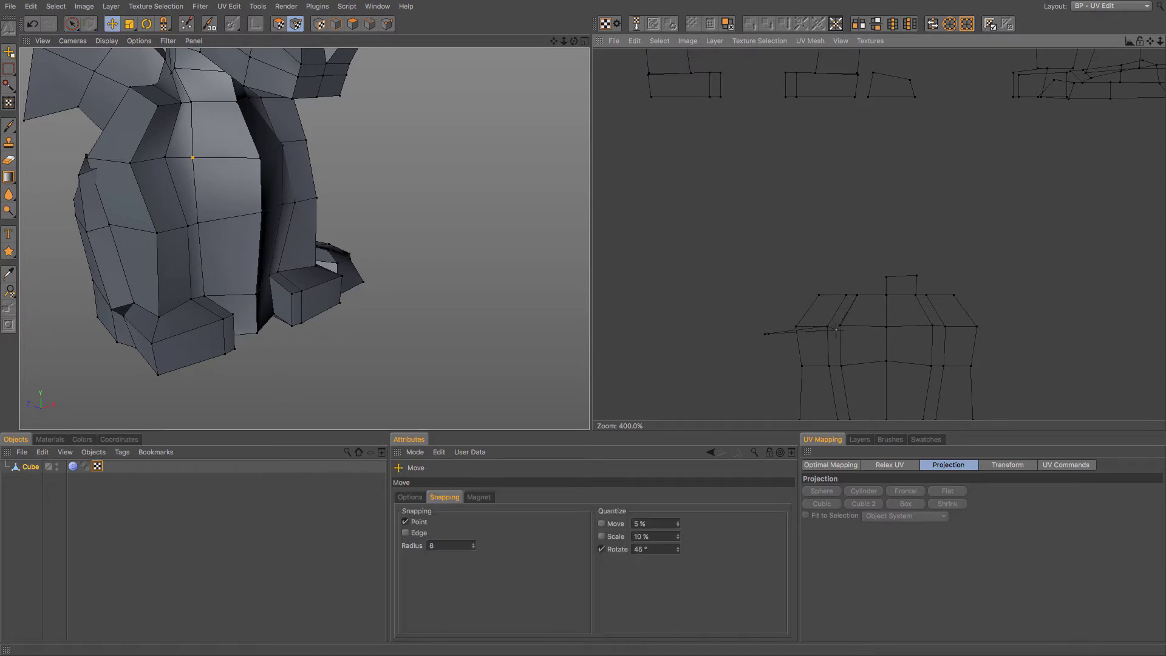
pyautogui.press('space')
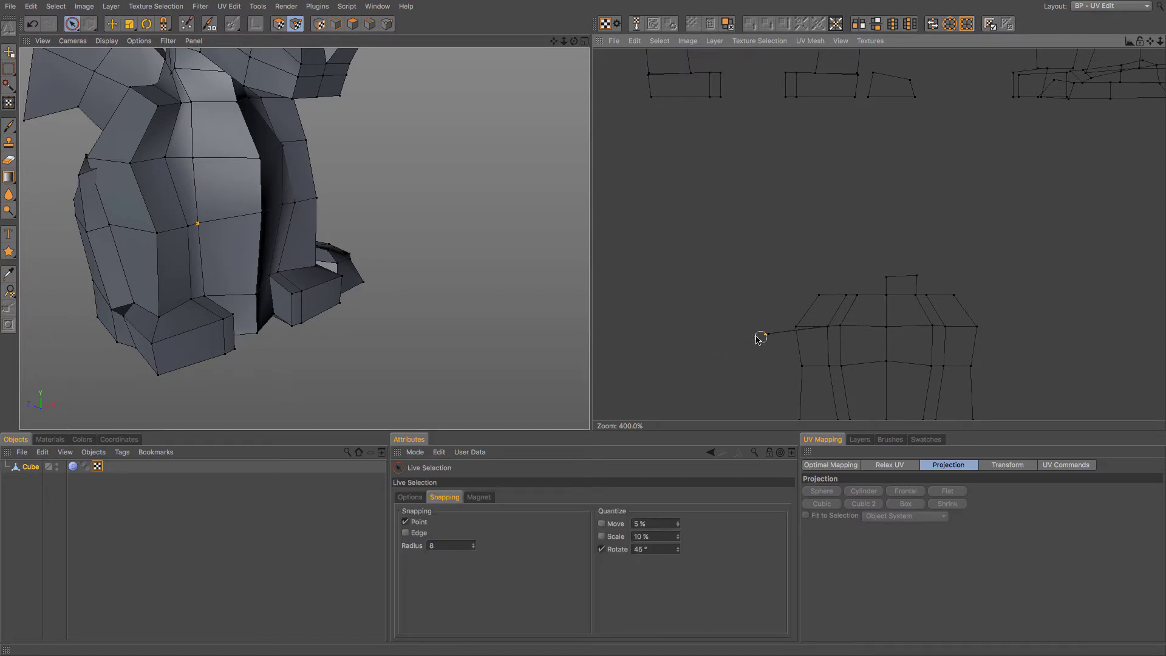
pyautogui.click(756, 339)
pyautogui.press('e')
pyautogui.press('space')
pyautogui.press('e')
pyautogui.moveTo(721, 334); pyautogui.dragTo(814, 363)
pyautogui.press('space')
# In Polygons mode, move the whole leg UV island down below the other leg islands
pyautogui.doubleClick(844, 340)
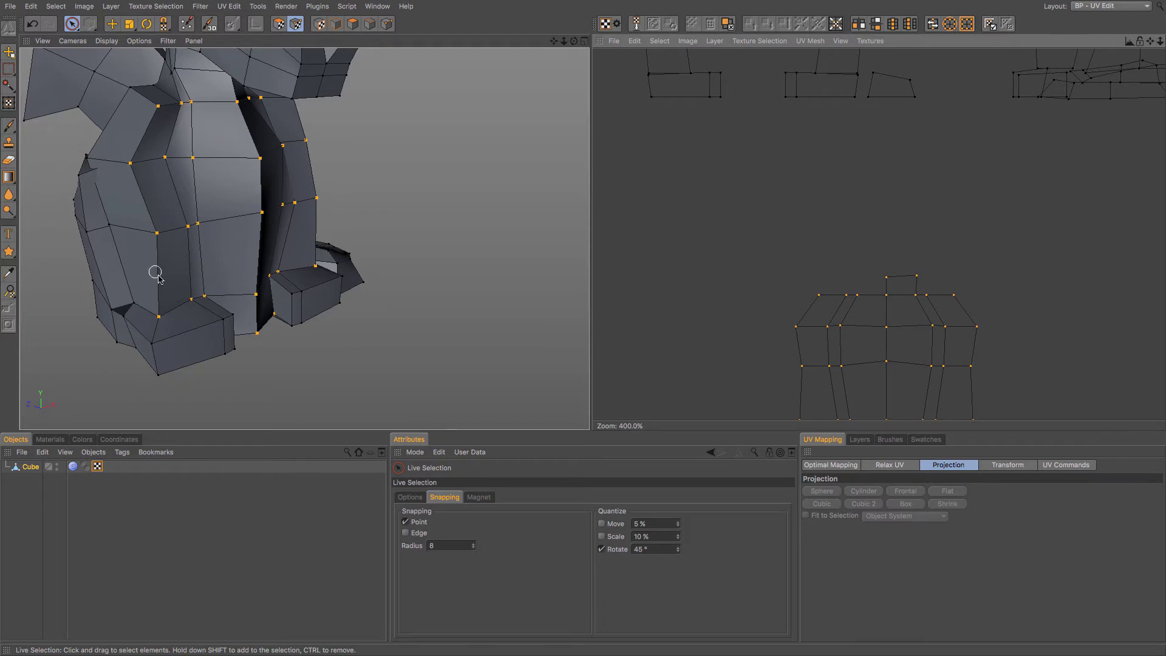
pyautogui.scroll(-5, 760, 96)
pyautogui.moveTo(1150, 41); pyautogui.dragTo(1145, 54)
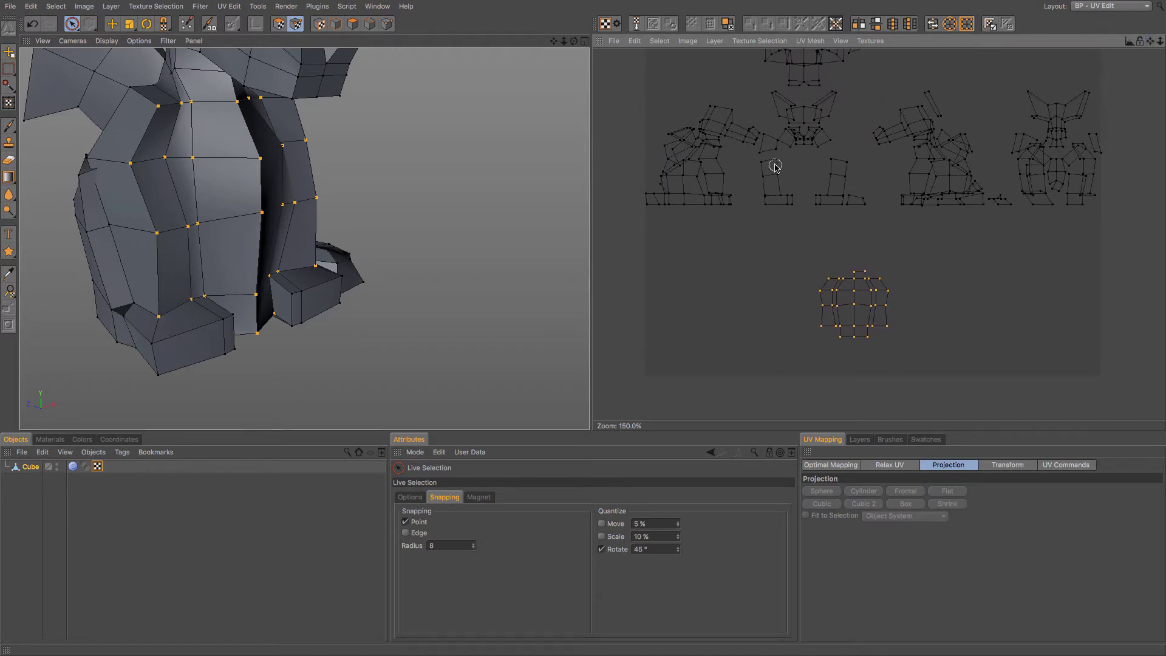
pyautogui.click(278, 24)
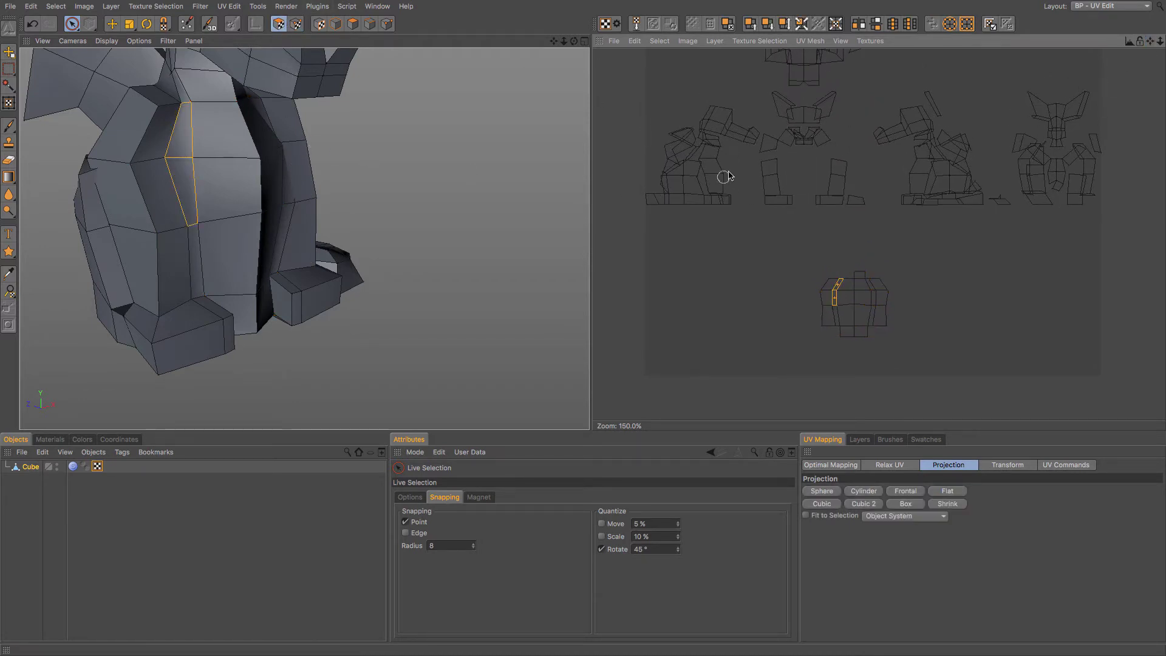
pyautogui.moveTo(770, 169); pyautogui.dragTo(772, 185)
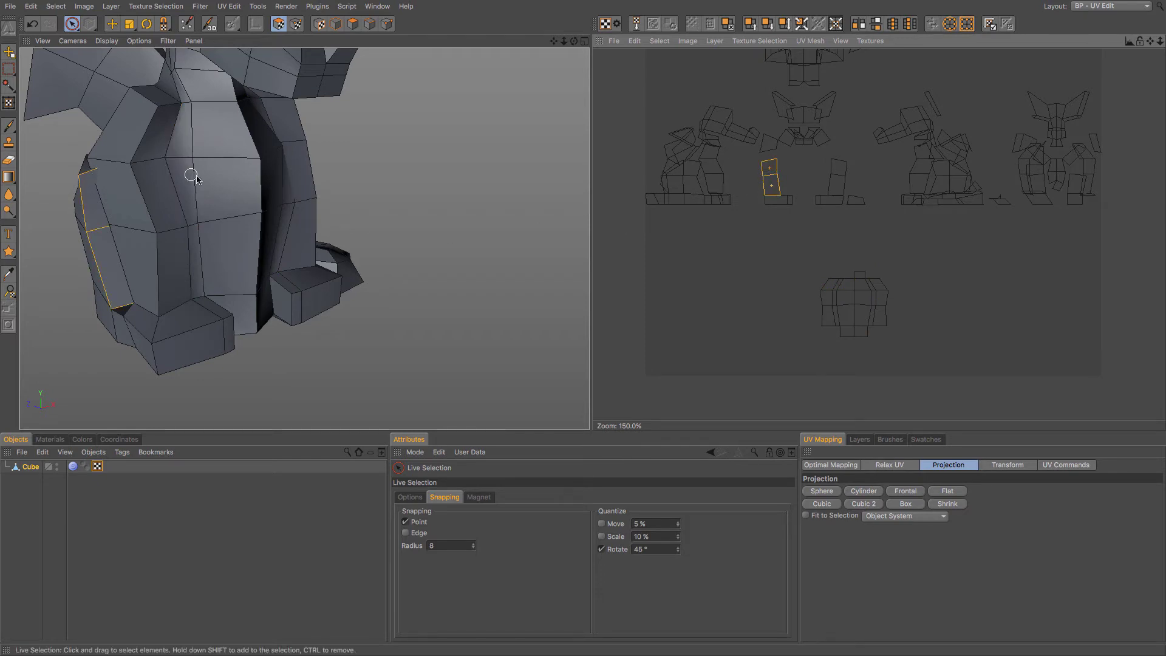
pyautogui.moveTo(811, 325)
pyautogui.mouseDown()
pyautogui.moveTo(823, 318)
pyautogui.moveTo(824, 284)
pyautogui.mouseUp()
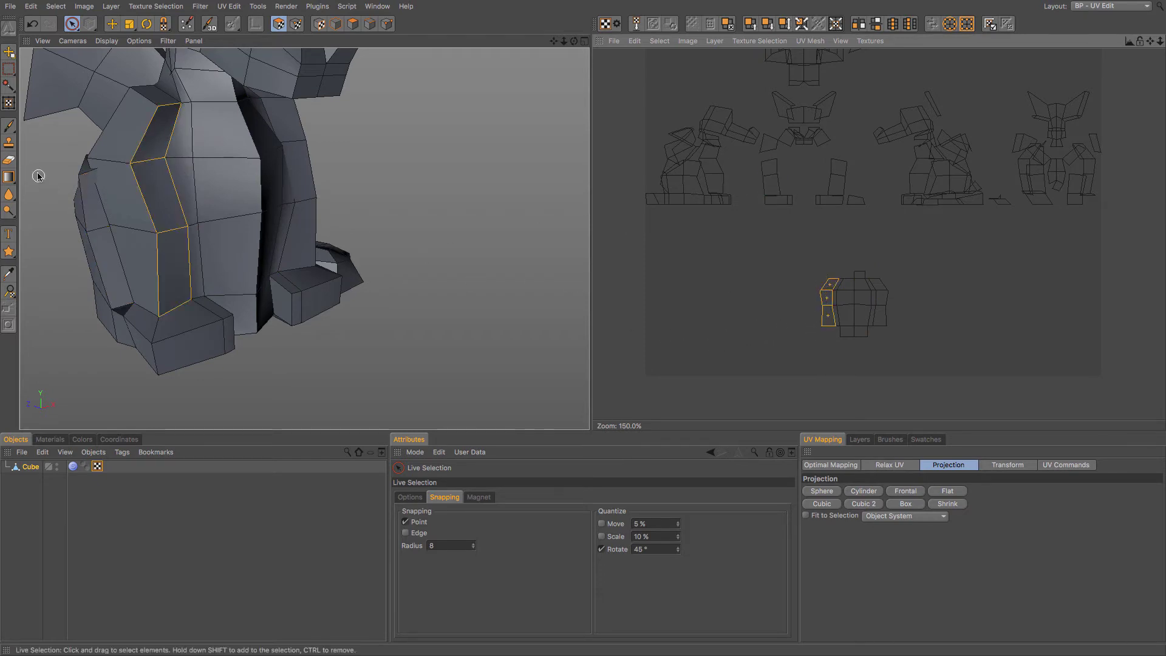
pyautogui.moveTo(109, 140); pyautogui.dragTo(130, 231)
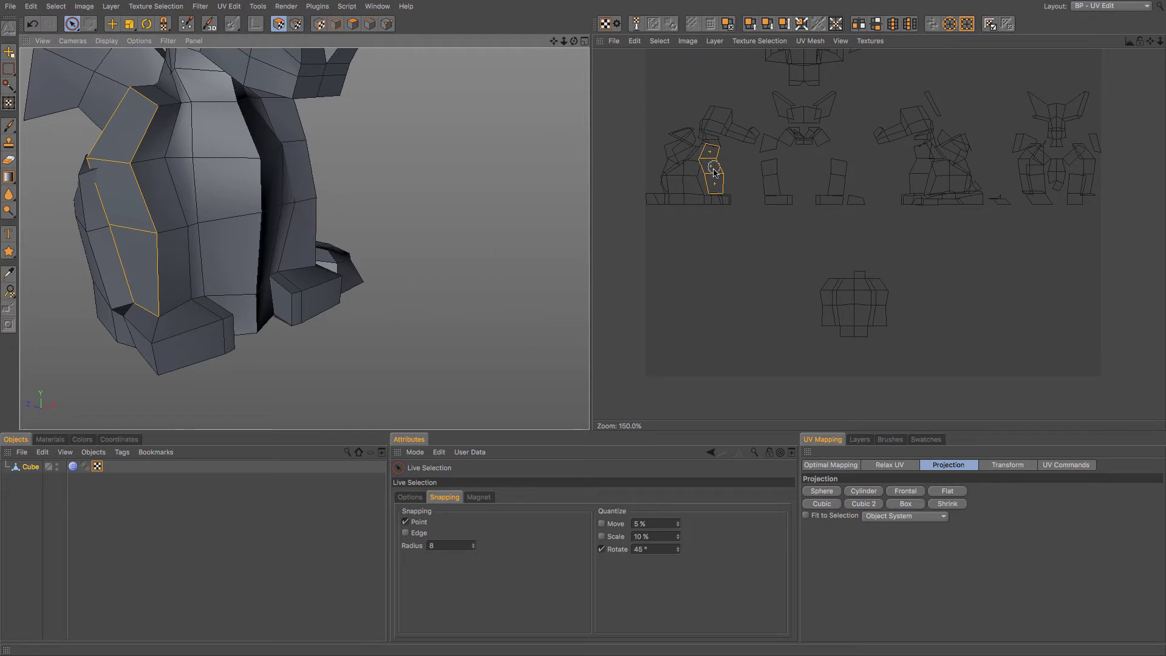
pyautogui.doubleClick(707, 197)
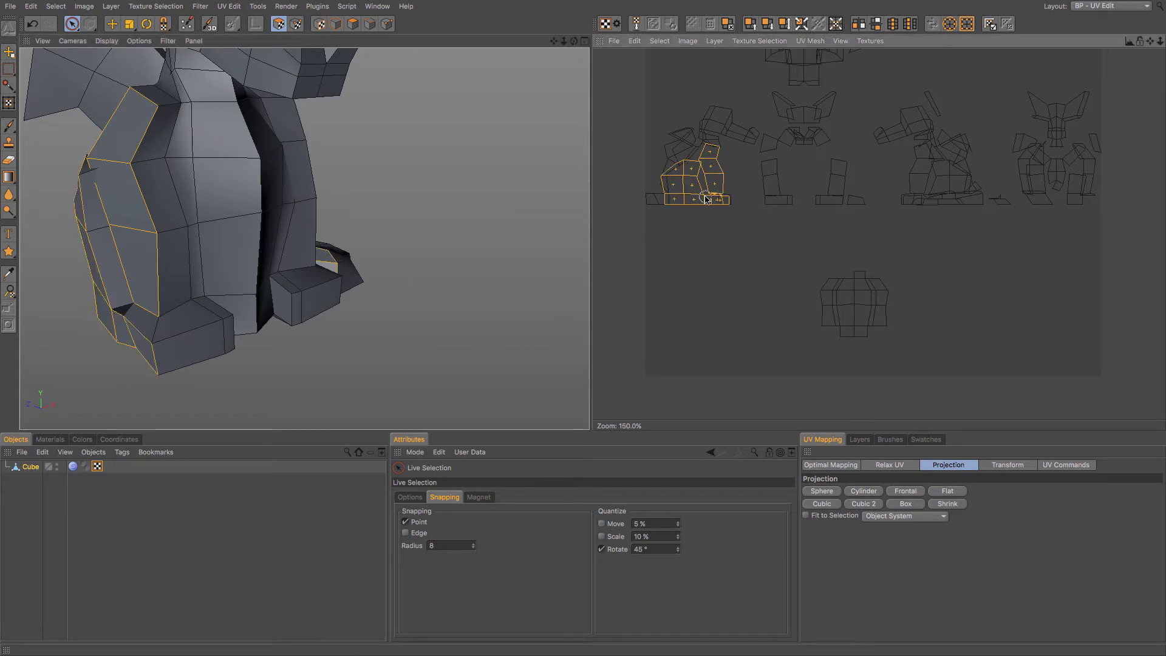
pyautogui.press('e')
pyautogui.moveTo(714, 199); pyautogui.dragTo(786, 328)
pyautogui.press('space')
# Select three polygons of the leg strip and shift them right toward the body island
pyautogui.scroll(4, 811, 334)
pyautogui.click(783, 252)
pyautogui.moveTo(785, 254)
pyautogui.mouseDown()
pyautogui.moveTo(756, 251)
pyautogui.moveTo(740, 219)
pyautogui.mouseUp()
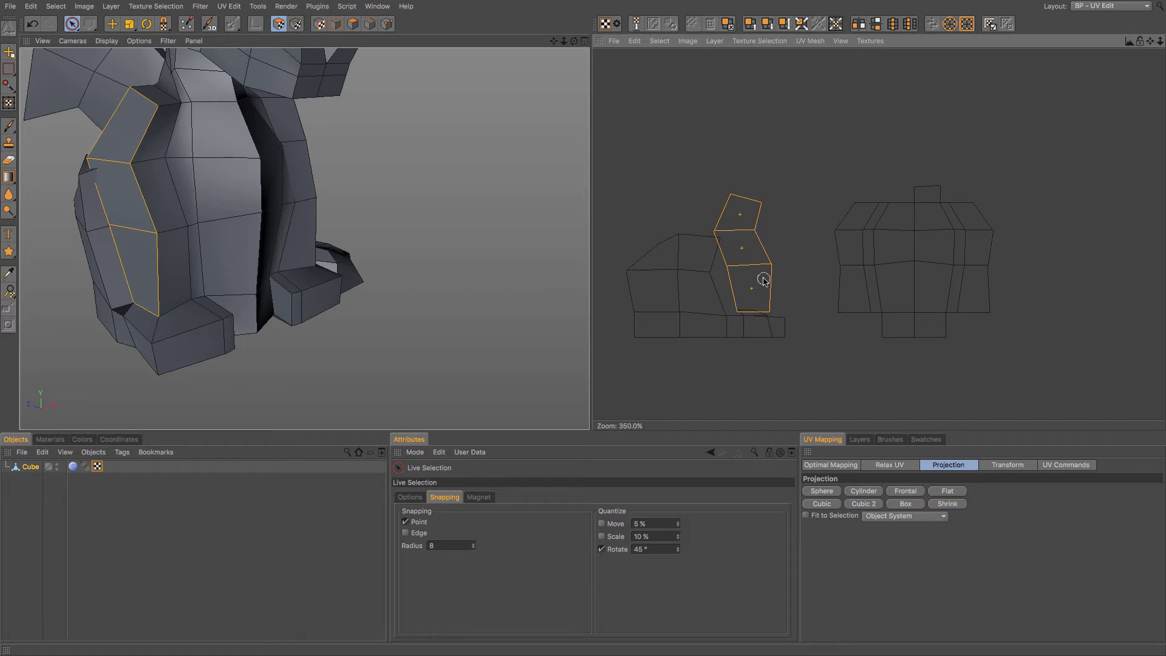
pyautogui.press('e')
pyautogui.moveTo(768, 313); pyautogui.dragTo(836, 313)
pyautogui.press('space')
pyautogui.scroll(2, 829, 300)
pyautogui.scroll(4, 829, 301)
# Select the strip's corner UV points and shift them slightly left
pyautogui.click(879, 246)
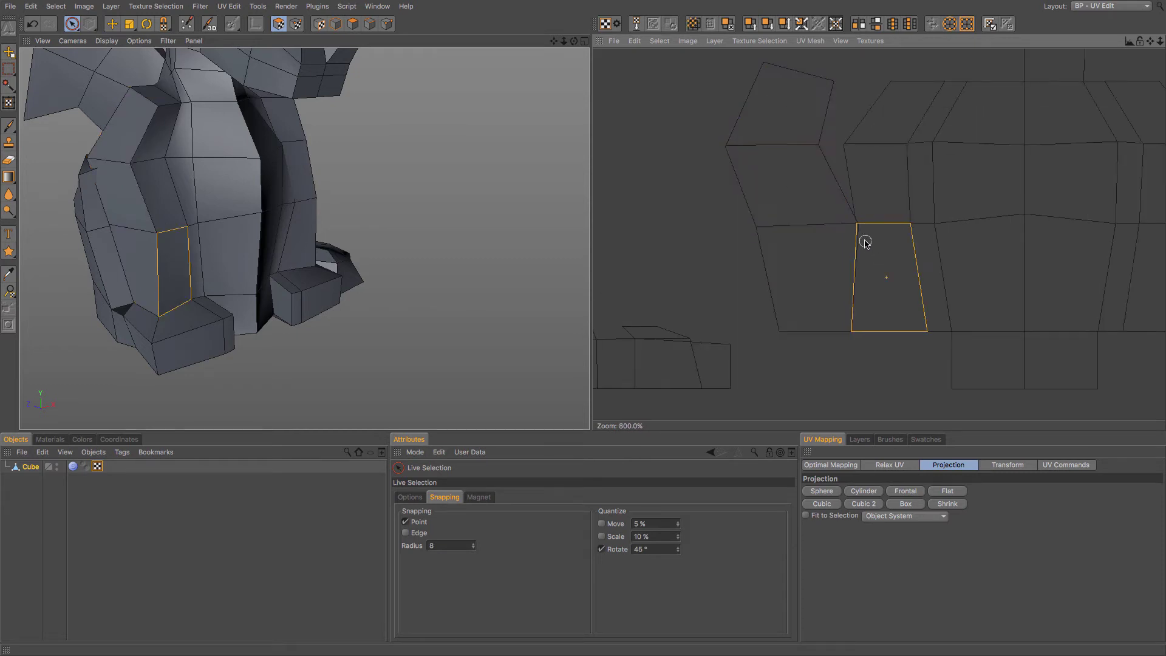
pyautogui.click(782, 220)
pyautogui.click(295, 25)
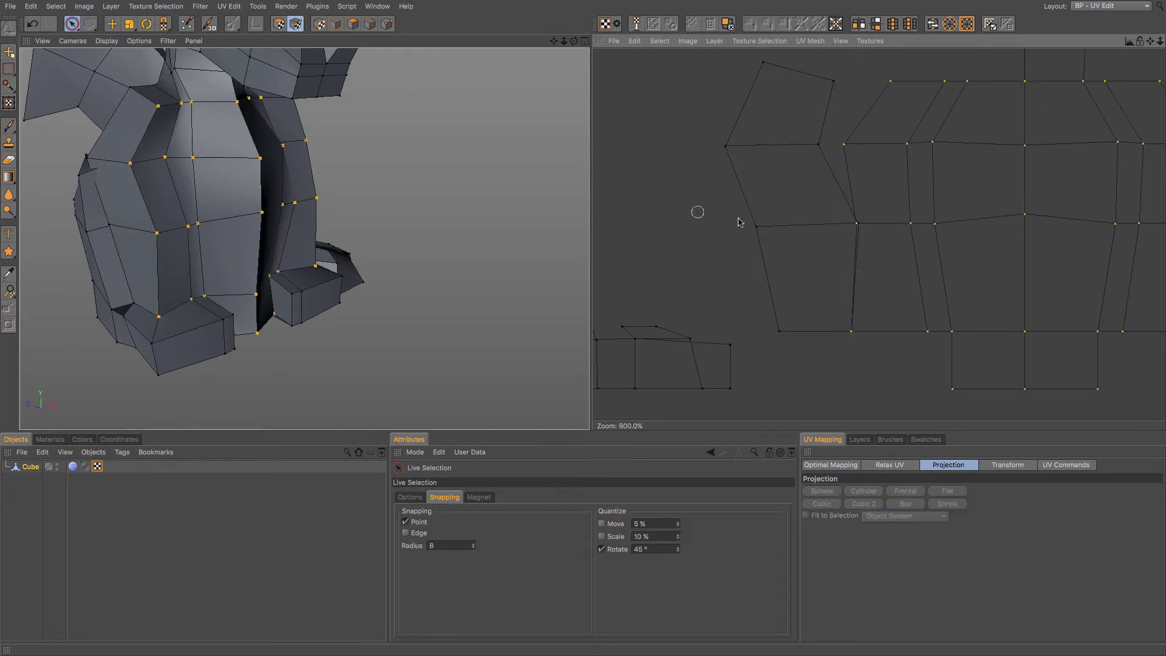
pyautogui.moveTo(767, 68)
pyautogui.keyDown('shift'); pyautogui.mouseDown()
pyautogui.moveTo(829, 78)
pyautogui.moveTo(819, 148)
pyautogui.moveTo(839, 162)
pyautogui.mouseUp(); pyautogui.keyUp('shift')
pyautogui.press('e')
pyautogui.moveTo(857, 223); pyautogui.dragTo(857, 223)
# Set Quantize Rotate to 2° and rotate the selected points toward the body island
pyautogui.press('r')
pyautogui.moveTo(856, 223); pyautogui.dragTo(856, 223)
pyautogui.press('9')
pyautogui.doubleClick(646, 549)
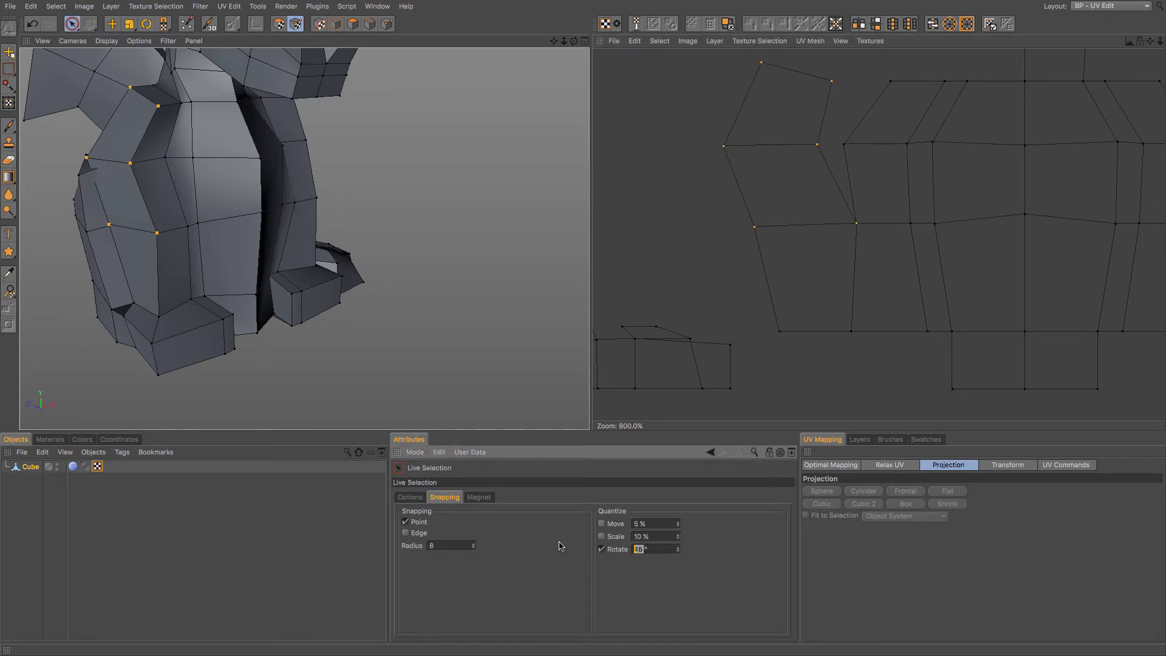
pyautogui.press('r')
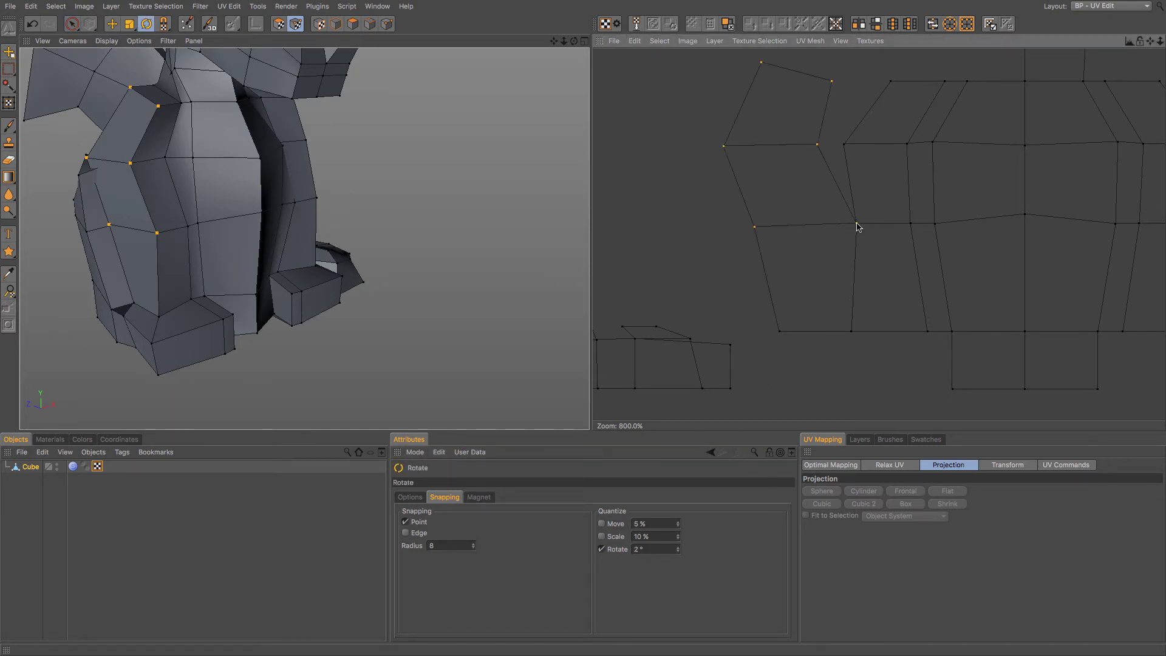
pyautogui.moveTo(857, 223); pyautogui.dragTo(867, 169)
# Scale the points and nudge individual corner points to join the strip onto the side island
pyautogui.press('space')
pyautogui.press('t')
pyautogui.press('space')
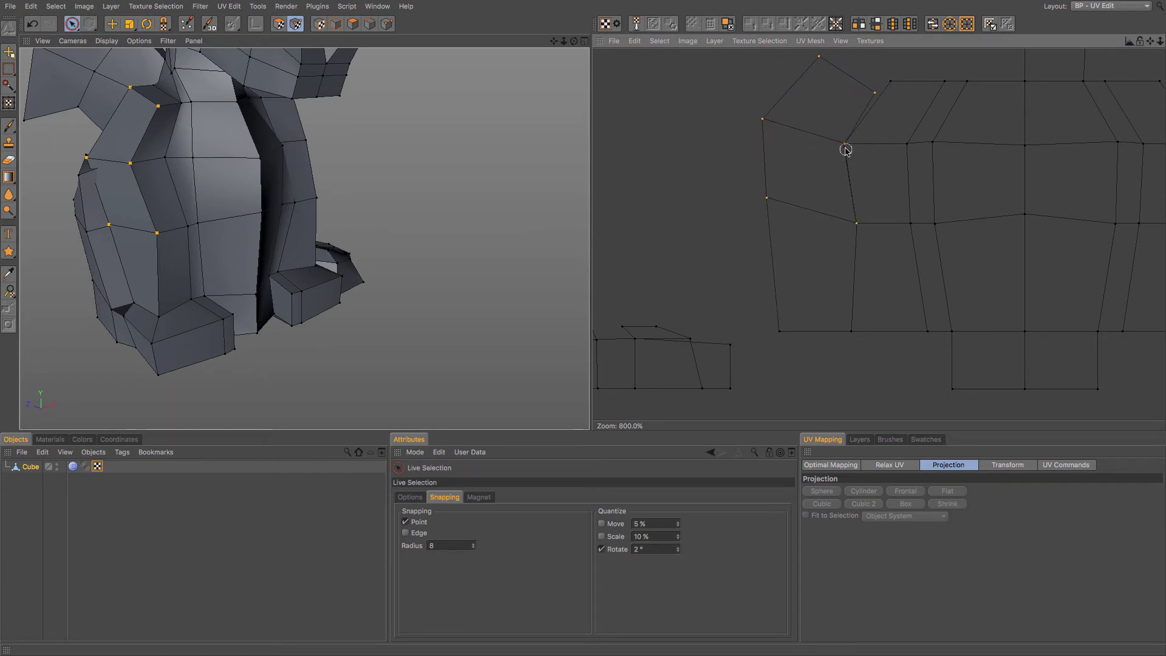
pyautogui.click(846, 149)
pyautogui.press('e')
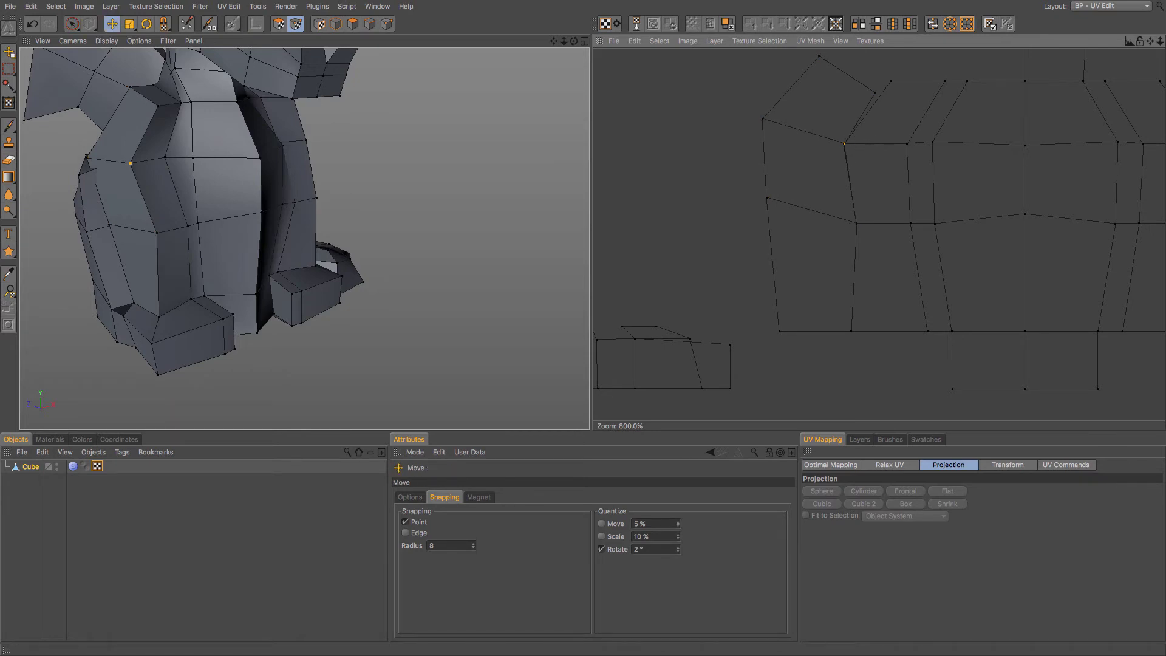
pyautogui.press('space')
pyautogui.click(873, 93)
pyautogui.scroll(-3, 876, 124)
pyautogui.scroll(-1, 877, 123)
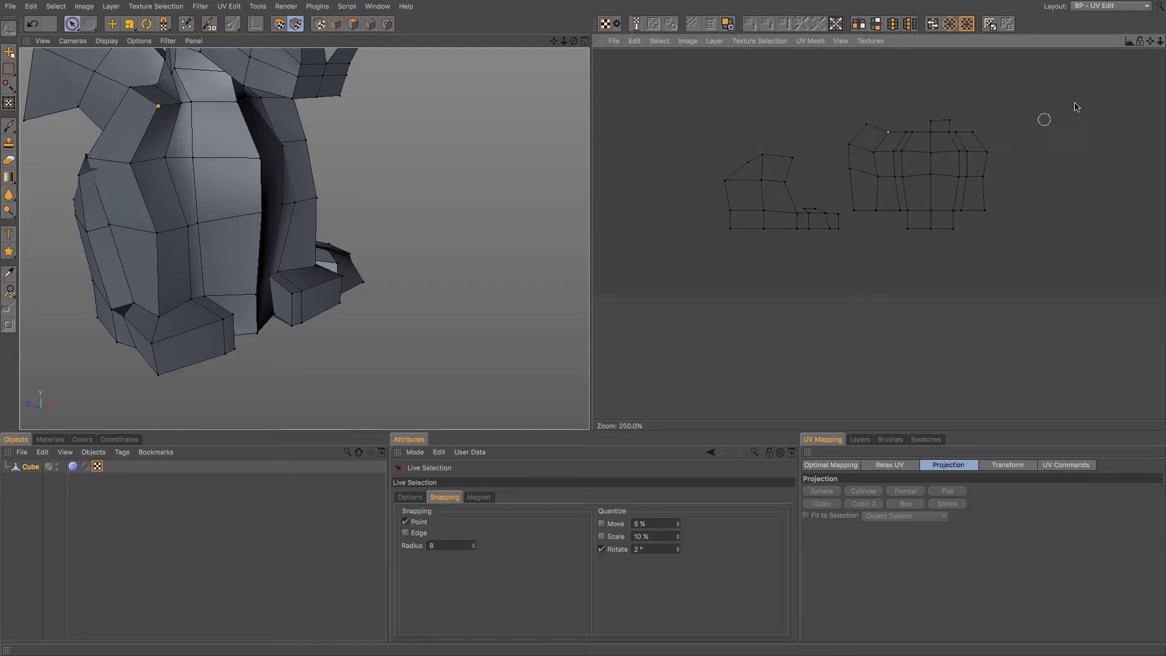
pyautogui.moveTo(1151, 42)
pyautogui.mouseDown()
pyautogui.moveTo(1124, 122)
pyautogui.moveTo(1153, 43)
pyautogui.moveTo(1129, 48)
pyautogui.moveTo(1154, 49)
pyautogui.mouseUp()
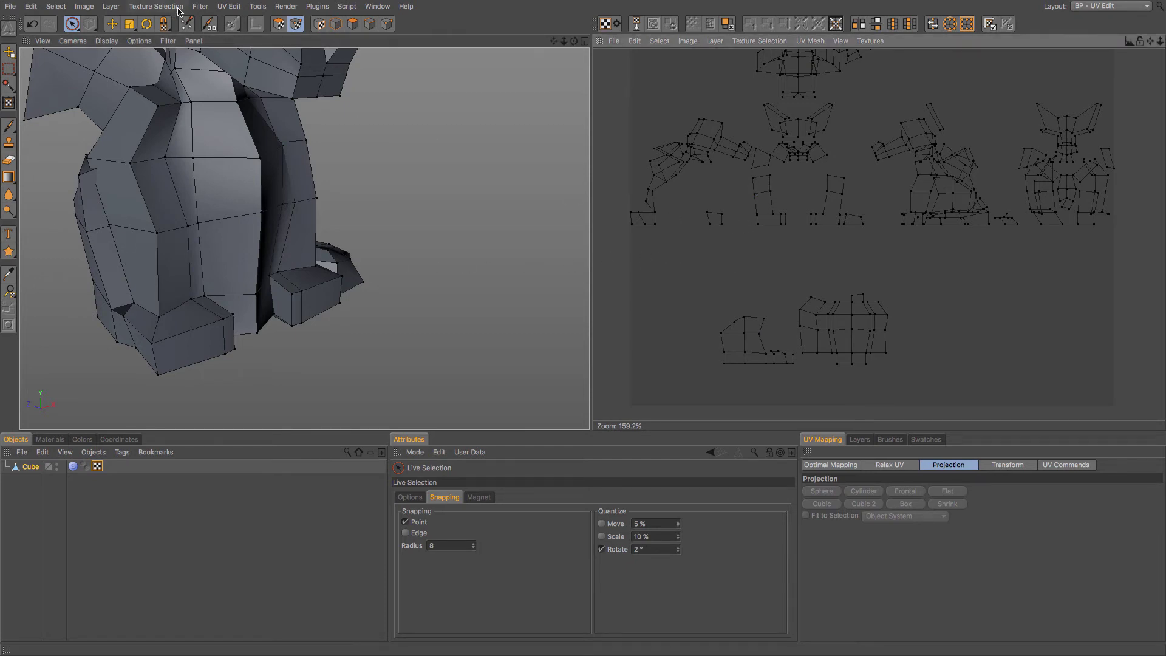
# Select the leg's lower side face pair and move it down beside the lower body island
pyautogui.click(279, 24)
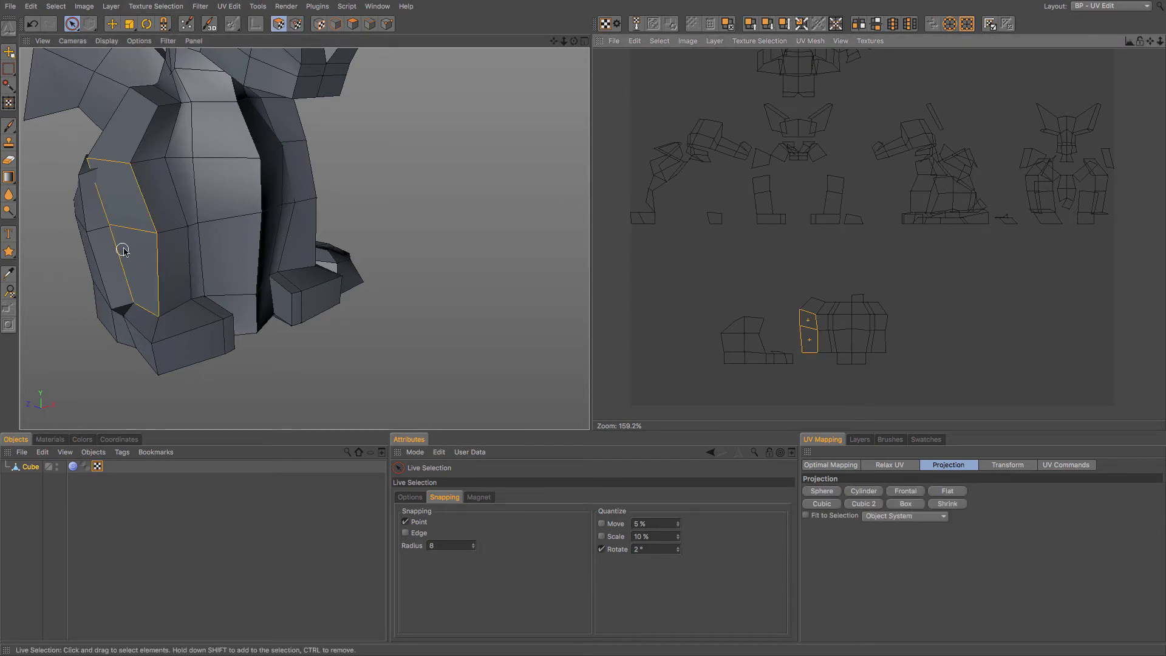
pyautogui.keyDown('alt'); pyautogui.moveTo(140, 252); pyautogui.dragTo(106, 242); pyautogui.keyUp('alt')
pyautogui.click(107, 227)
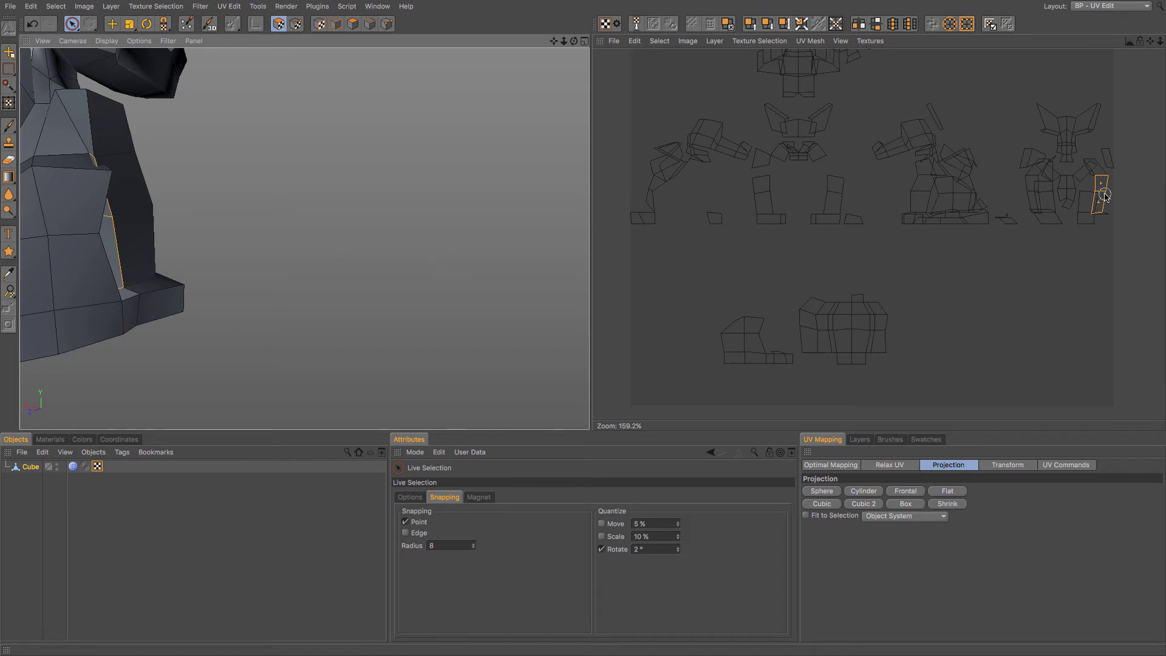
pyautogui.press('e')
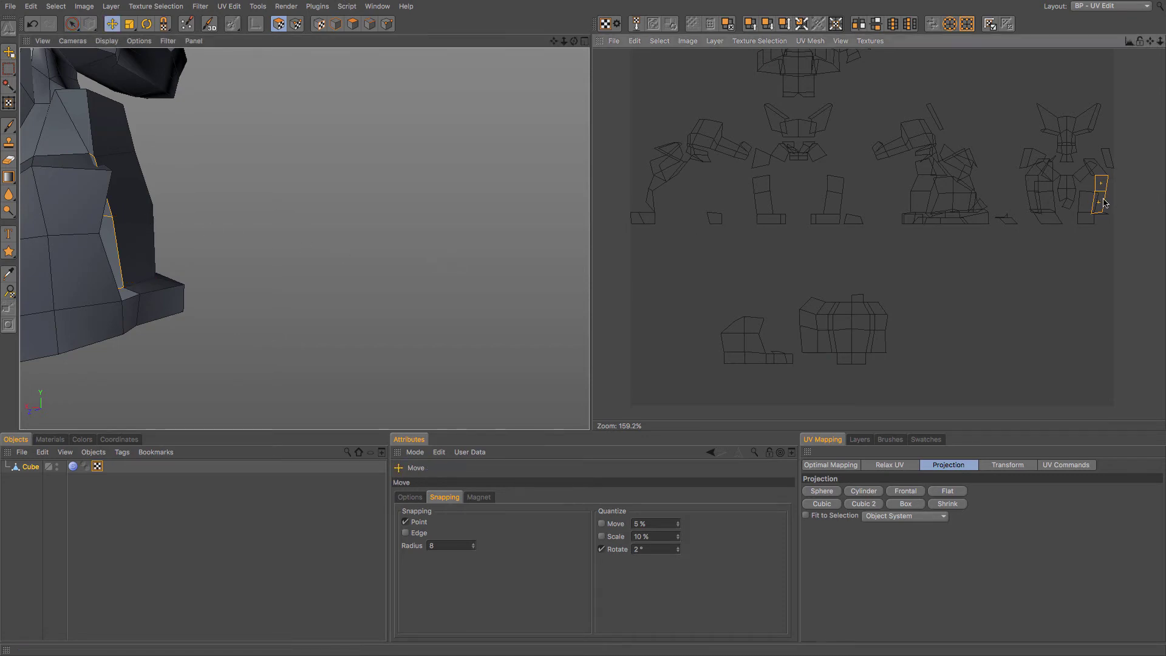
pyautogui.moveTo(1138, 209); pyautogui.dragTo(827, 344)
pyautogui.press('space')
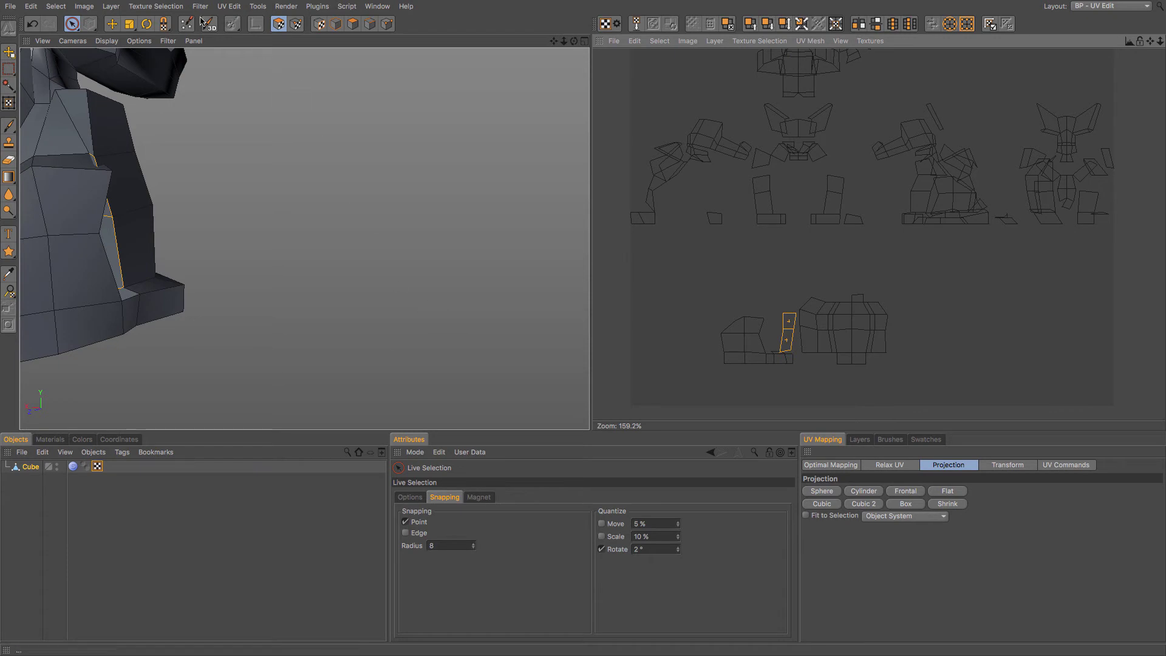
# In UV Point mode, zoom in and snap the upright strip's points onto the island edge
pyautogui.click(296, 23)
pyautogui.scroll(6, 684, 307)
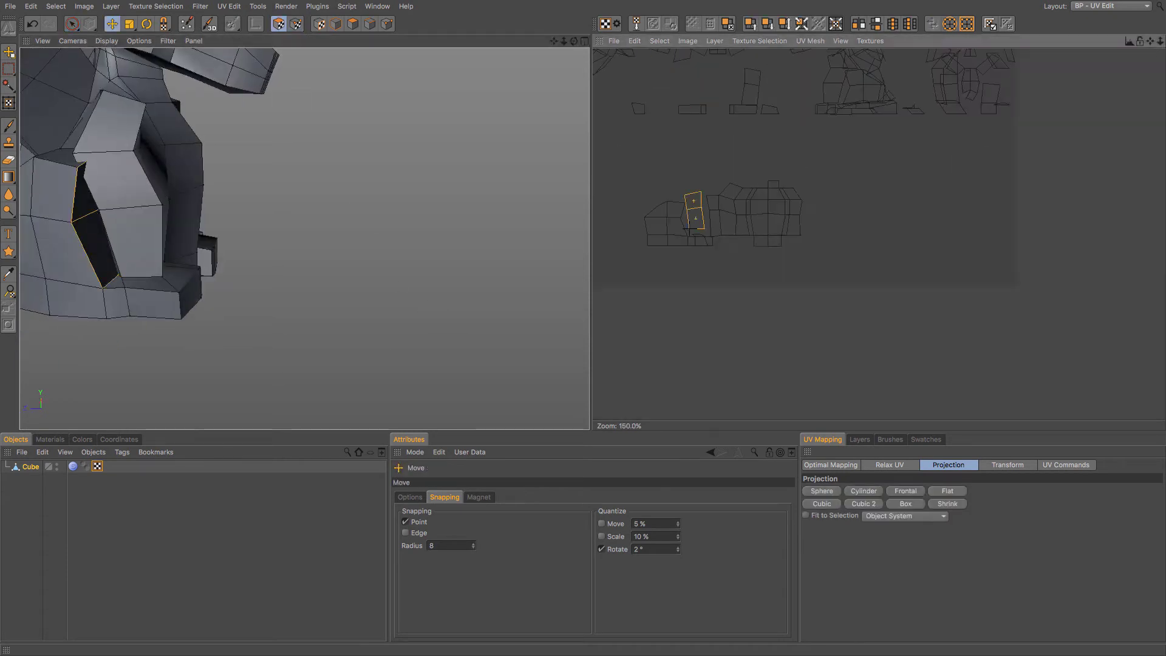
pyautogui.scroll(5, 677, 209)
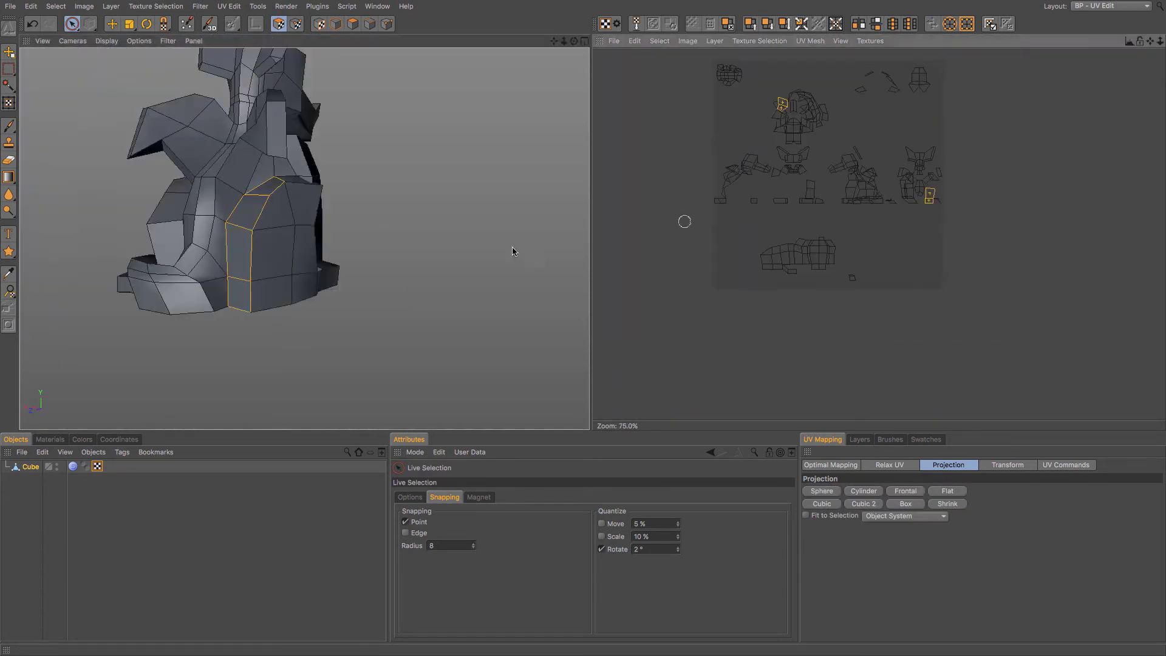
pyautogui.scroll(5, 686, 221)
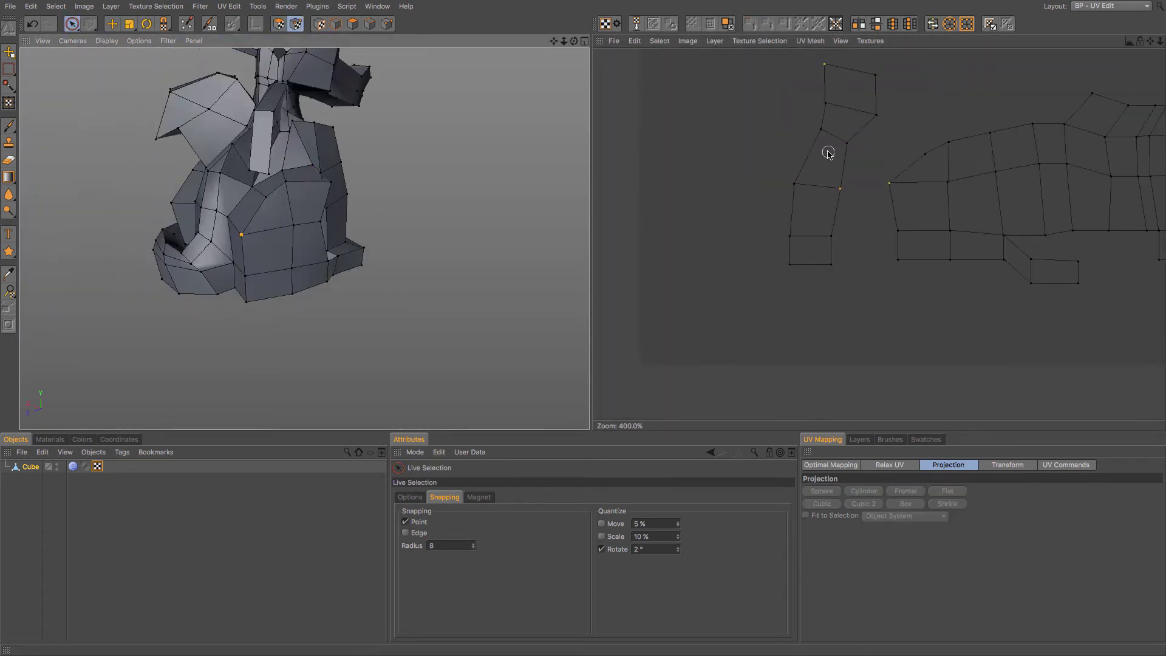
pyautogui.scroll(3, 772, 200)
pyautogui.scroll(-3, 772, 201)
pyautogui.press('e')
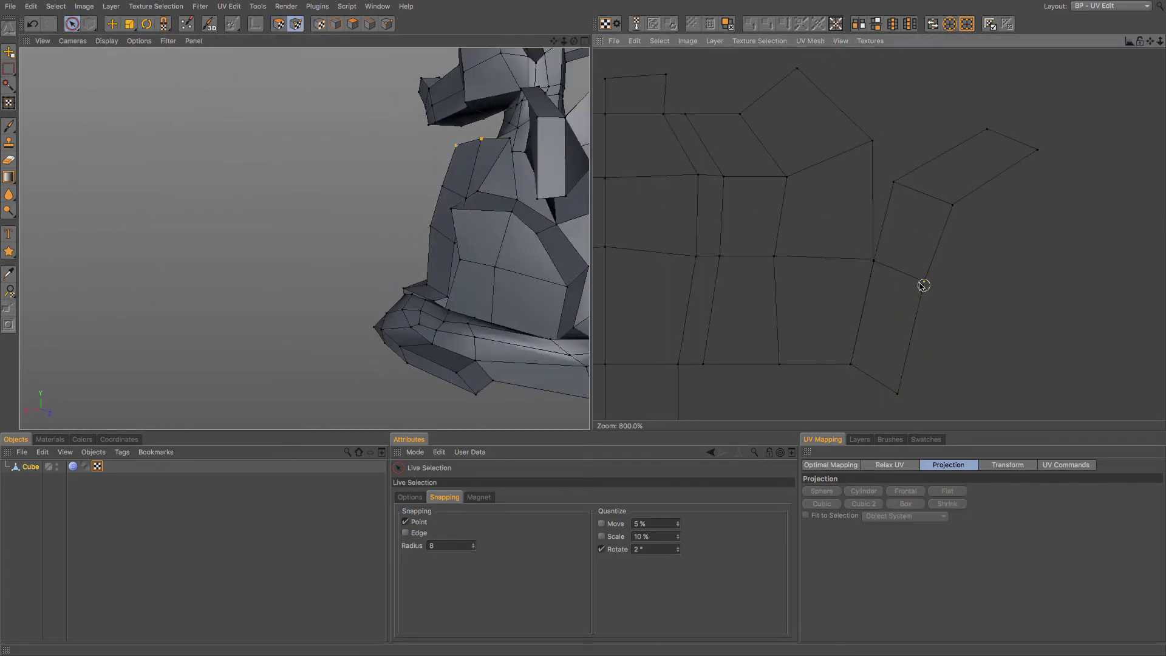
pyautogui.scroll(-6, 897, 122)
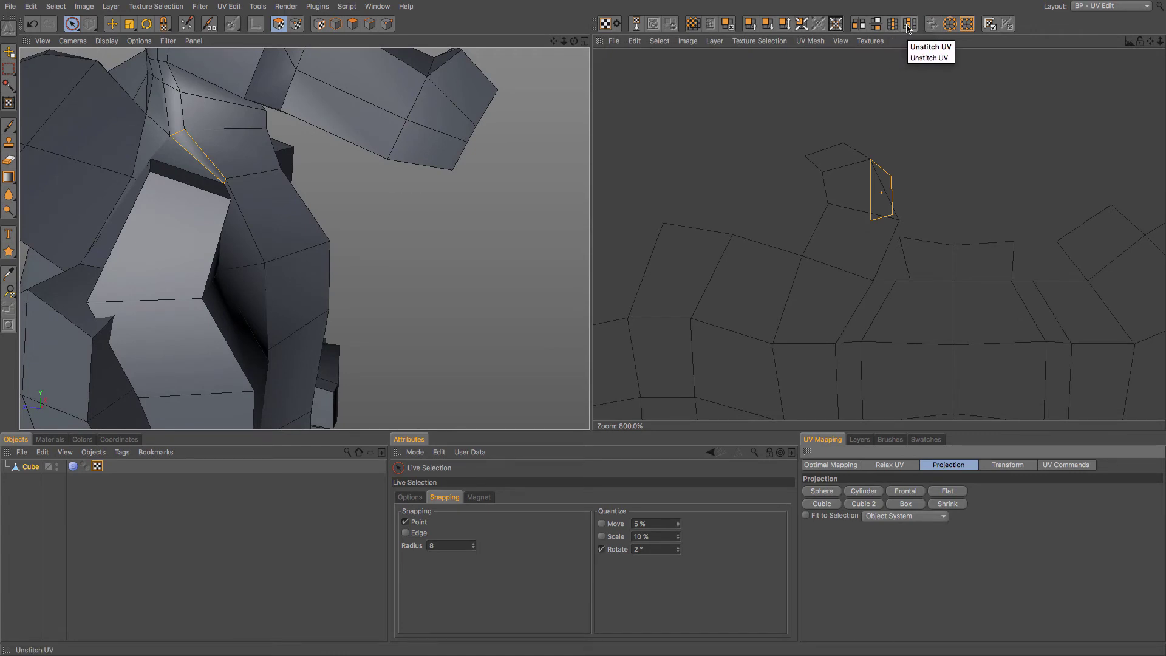
# Unstitch the small face above the body island and select its corner UV points
pyautogui.click(905, 25)
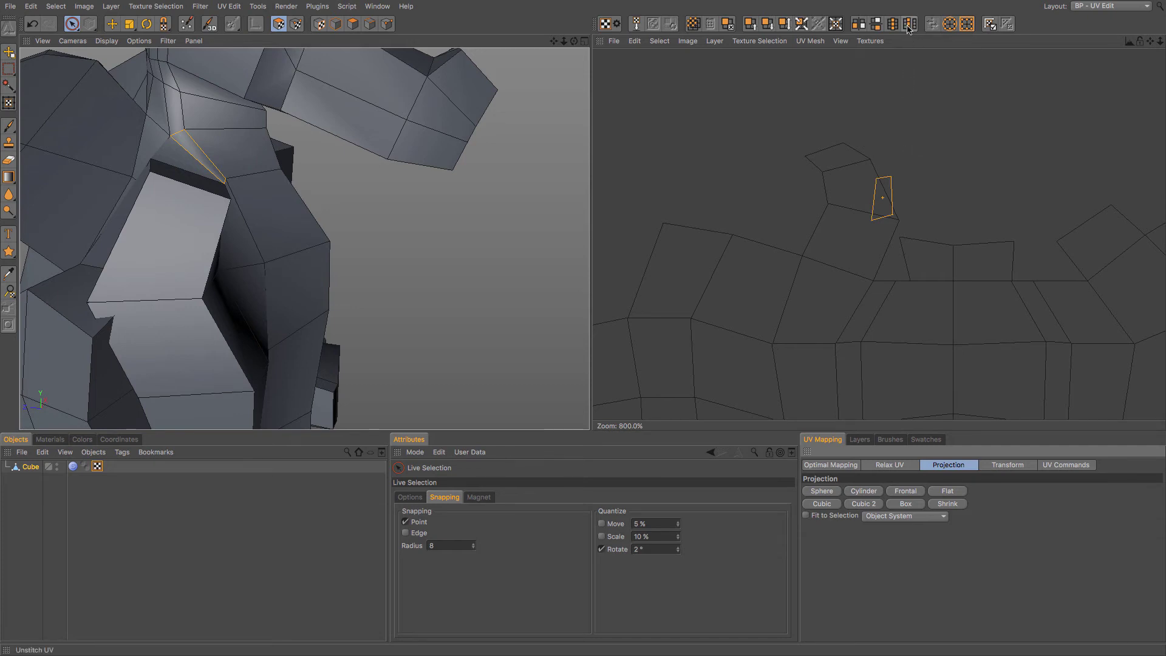
pyautogui.click(293, 26)
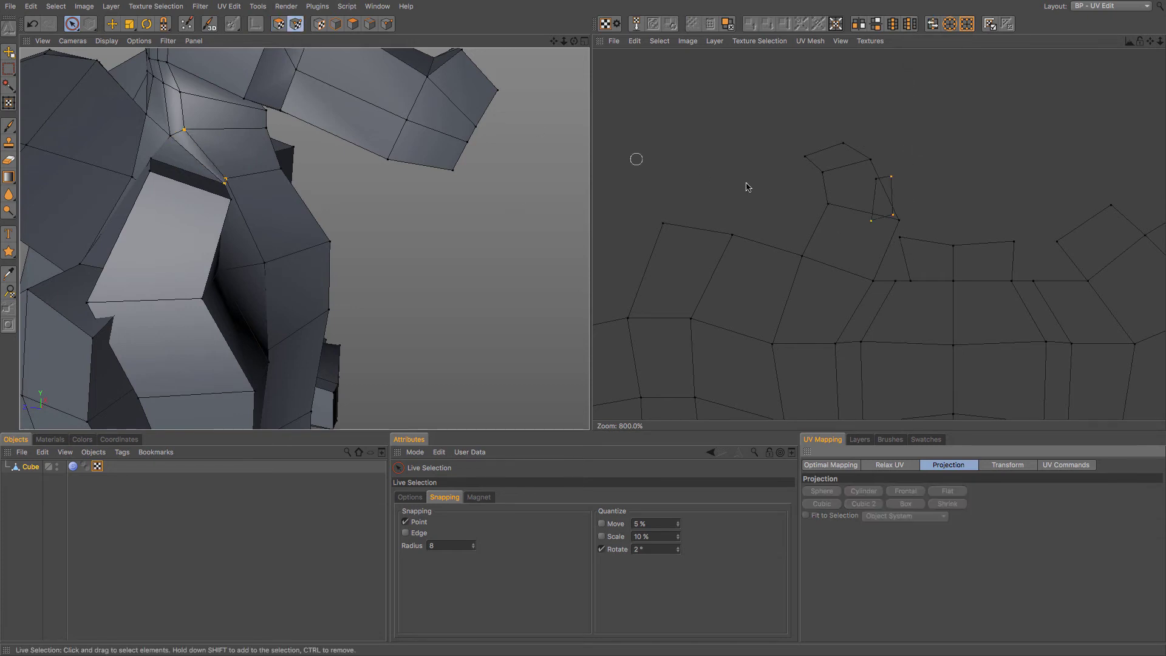
pyautogui.click(898, 213)
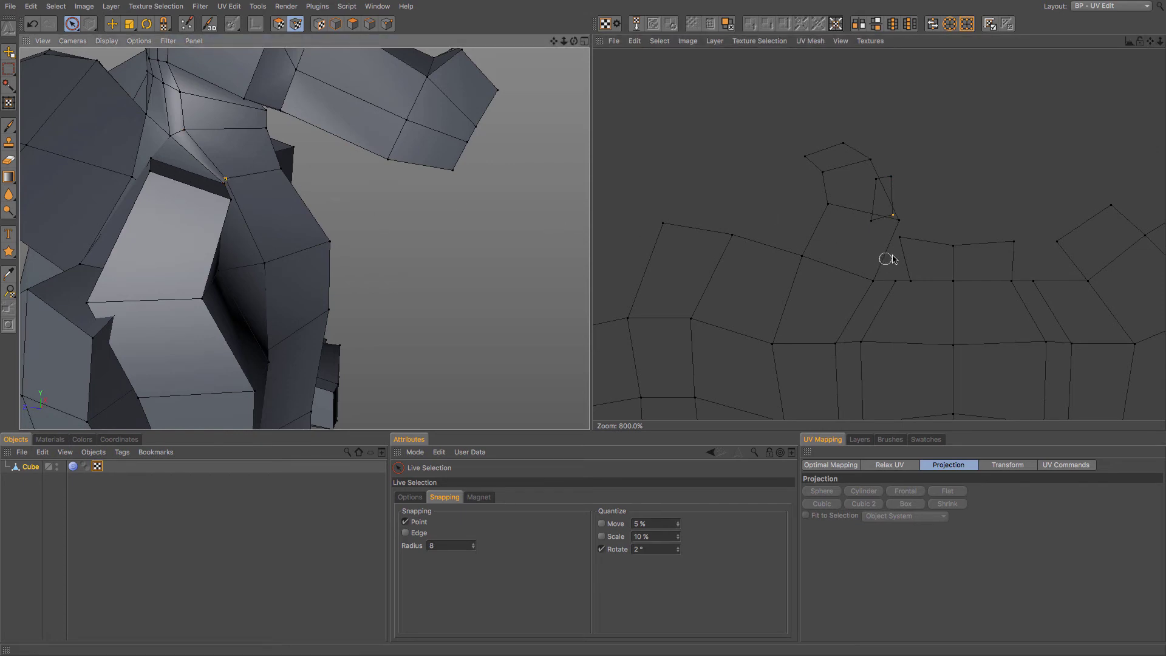
pyautogui.click(227, 178)
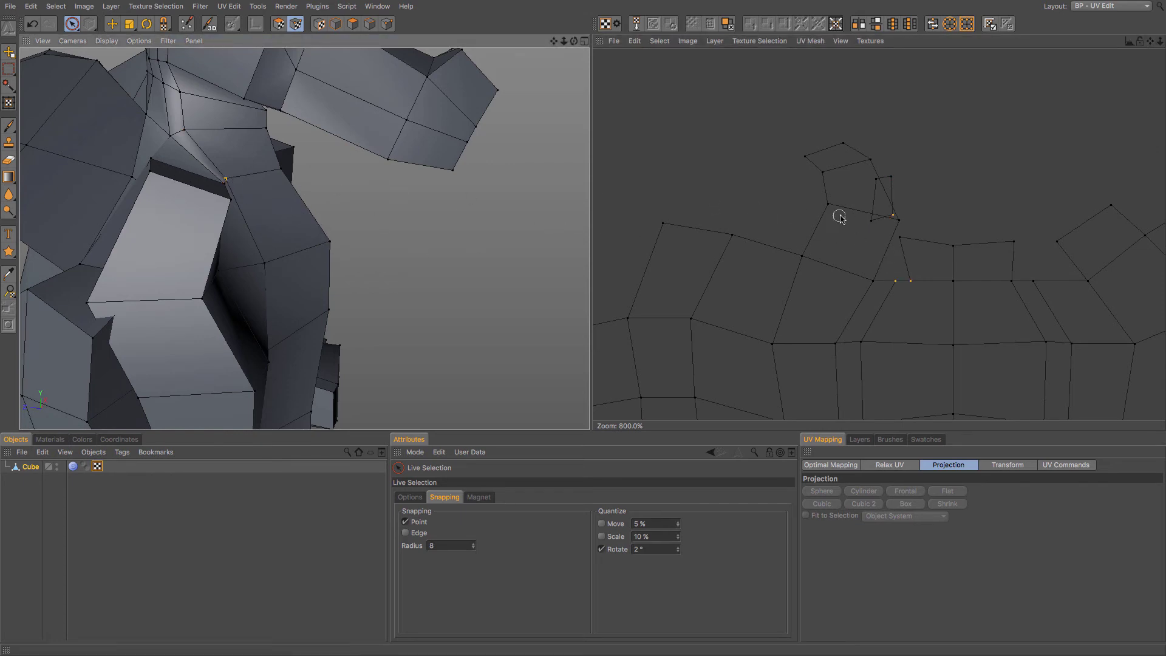
# Snap the face's lower-right corner point onto the island's top edge
pyautogui.click(910, 281)
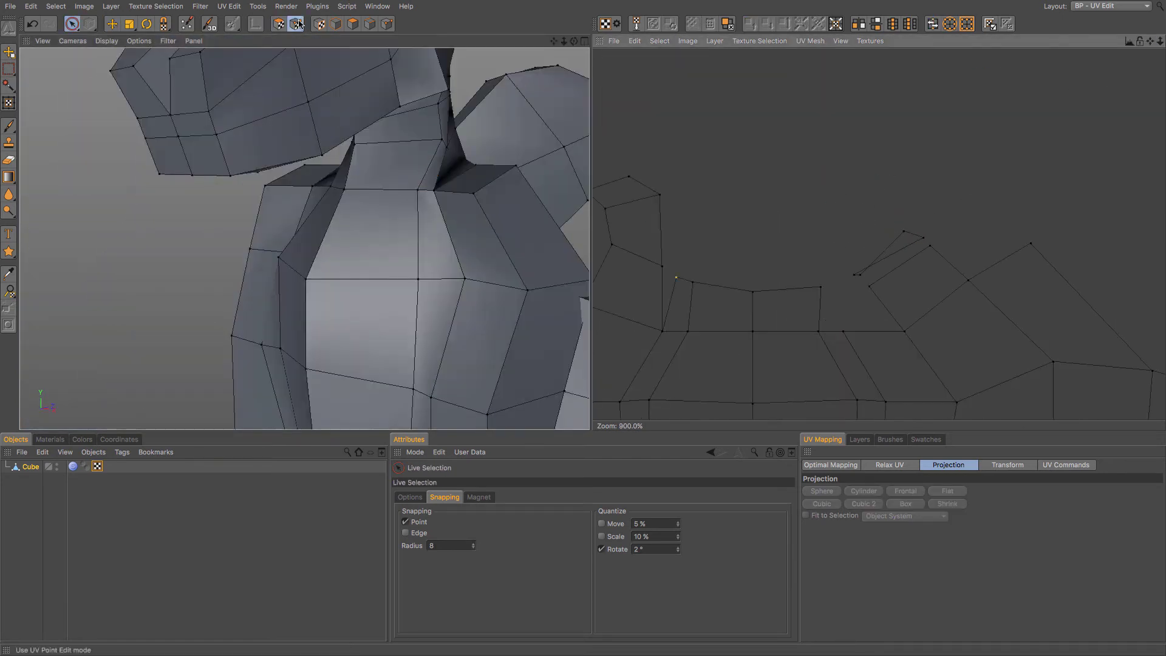
pyautogui.press('e')
pyautogui.click(639, 237)
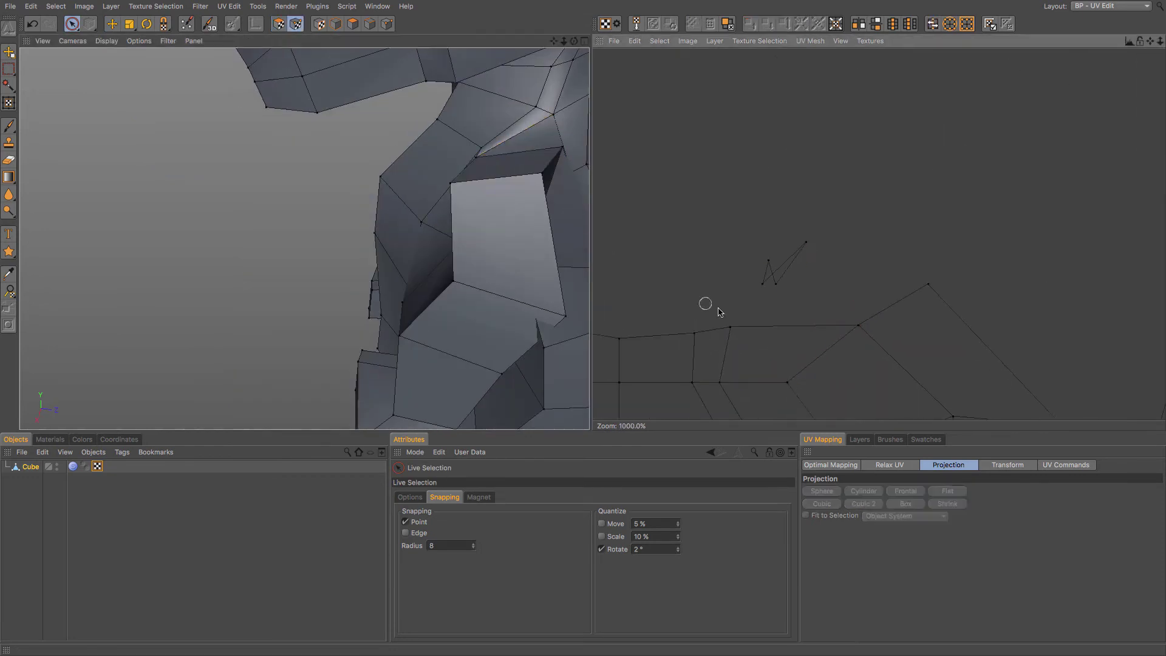
pyautogui.press('space')
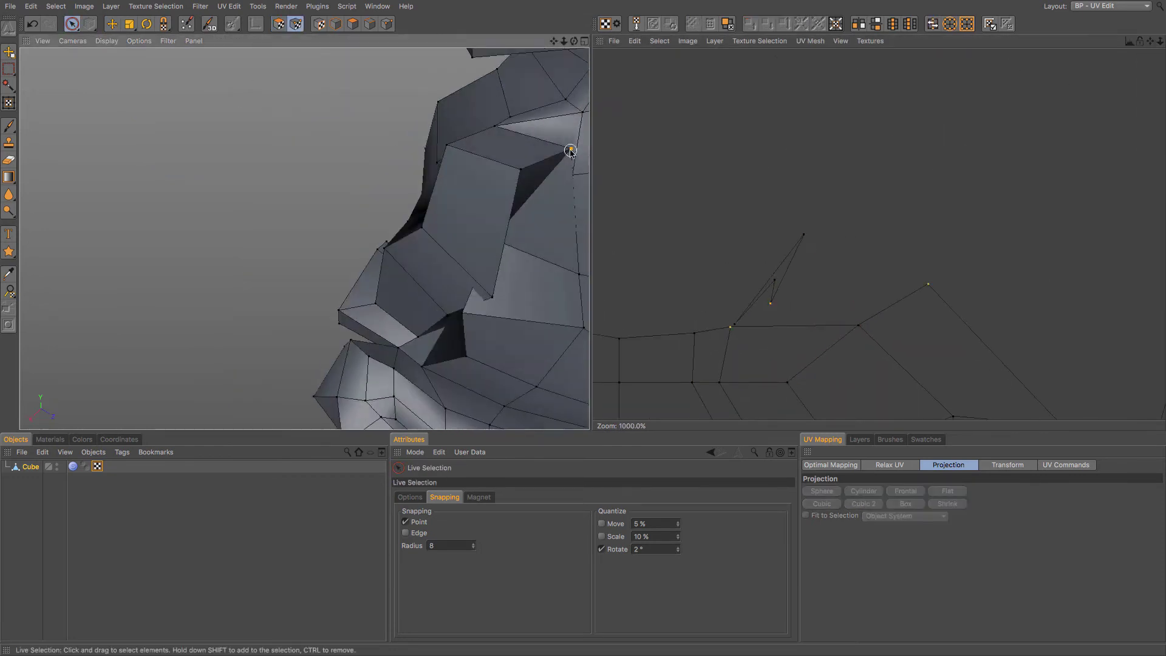
pyautogui.press('e')
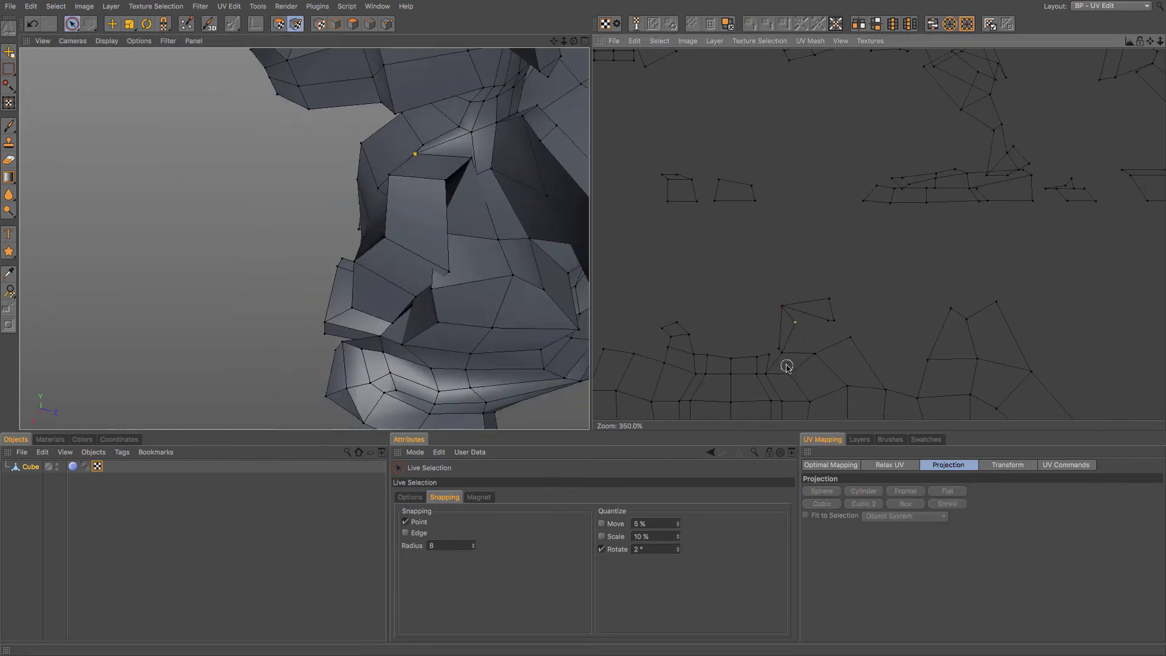
pyautogui.press('space')
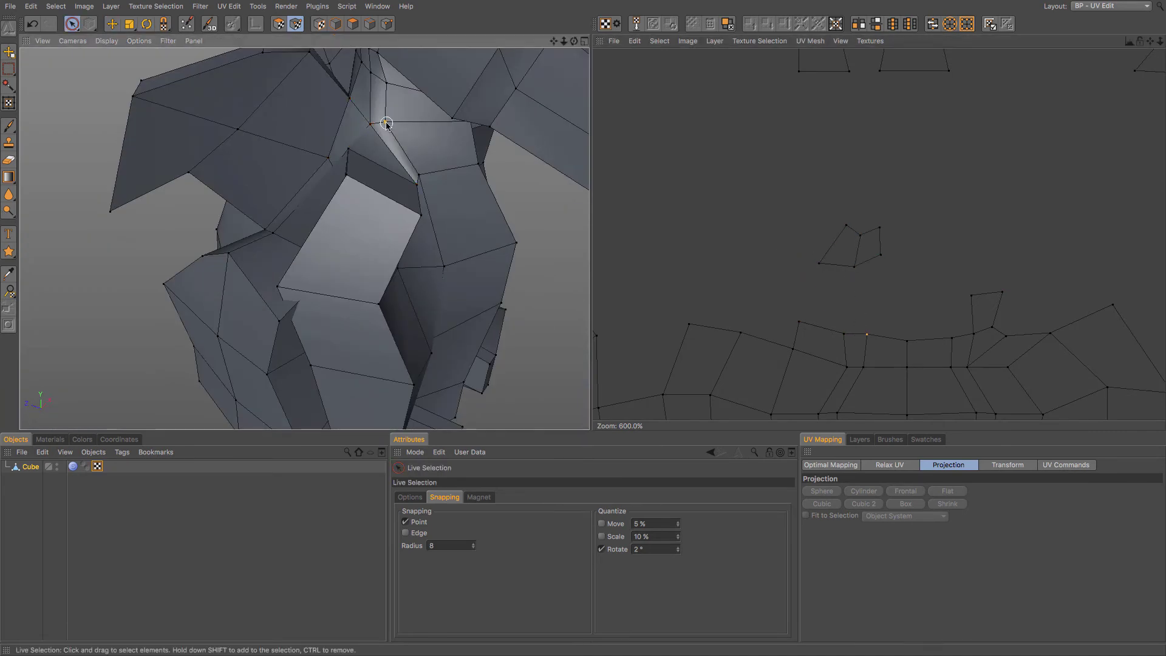
# Give a shoulder face a Frontal UV projection
pyautogui.click(373, 125)
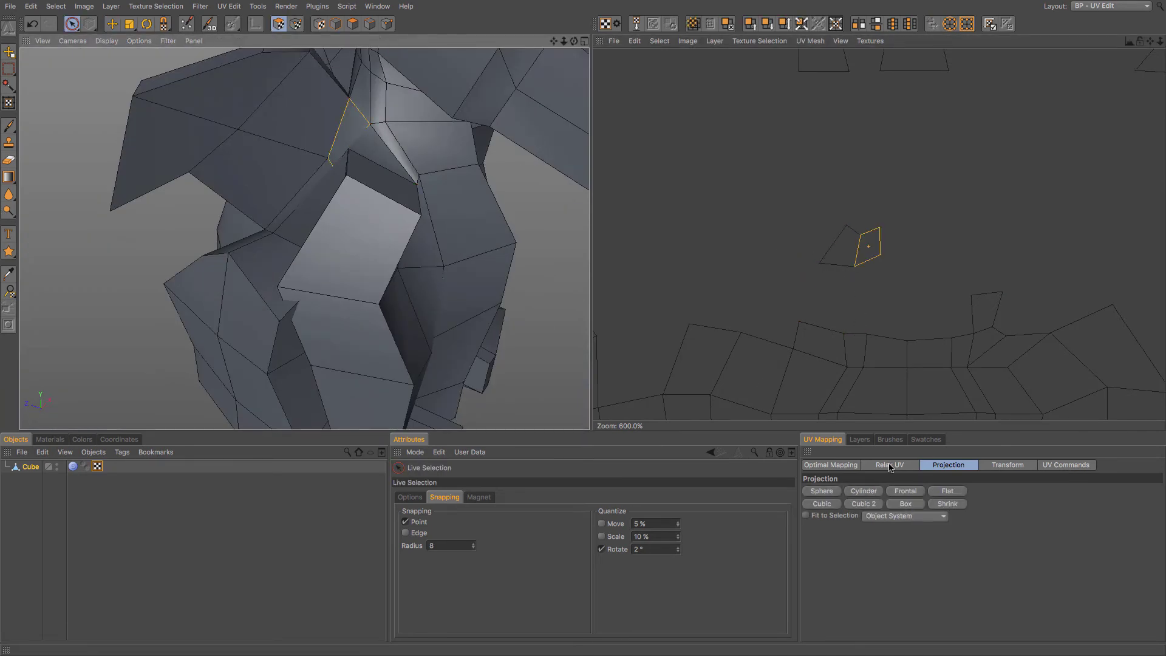
pyautogui.click(906, 493)
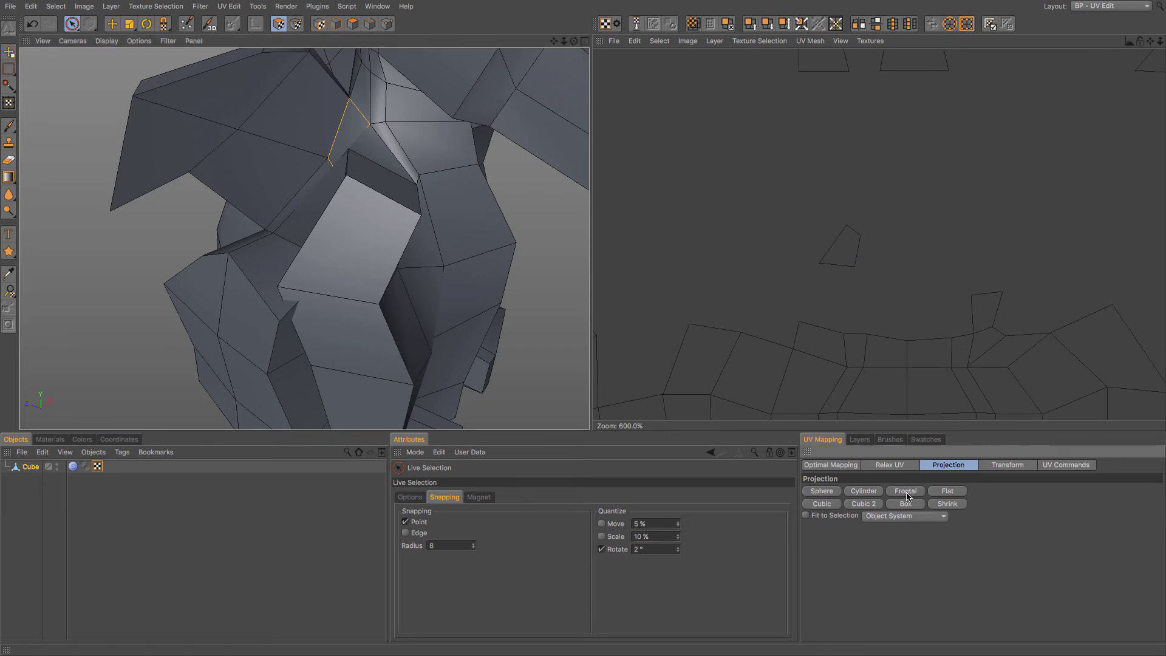
pyautogui.scroll(-10, 917, 191)
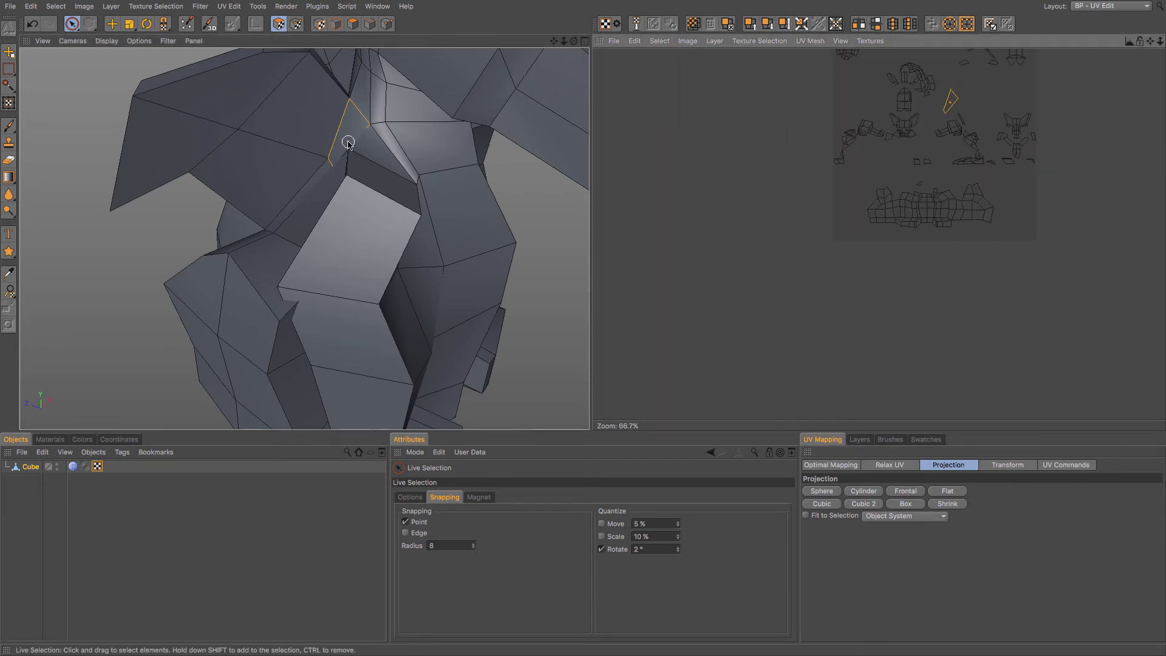
# Move the projected UV quad just above the body island's upper-left edge
pyautogui.press('e')
pyautogui.press('space')
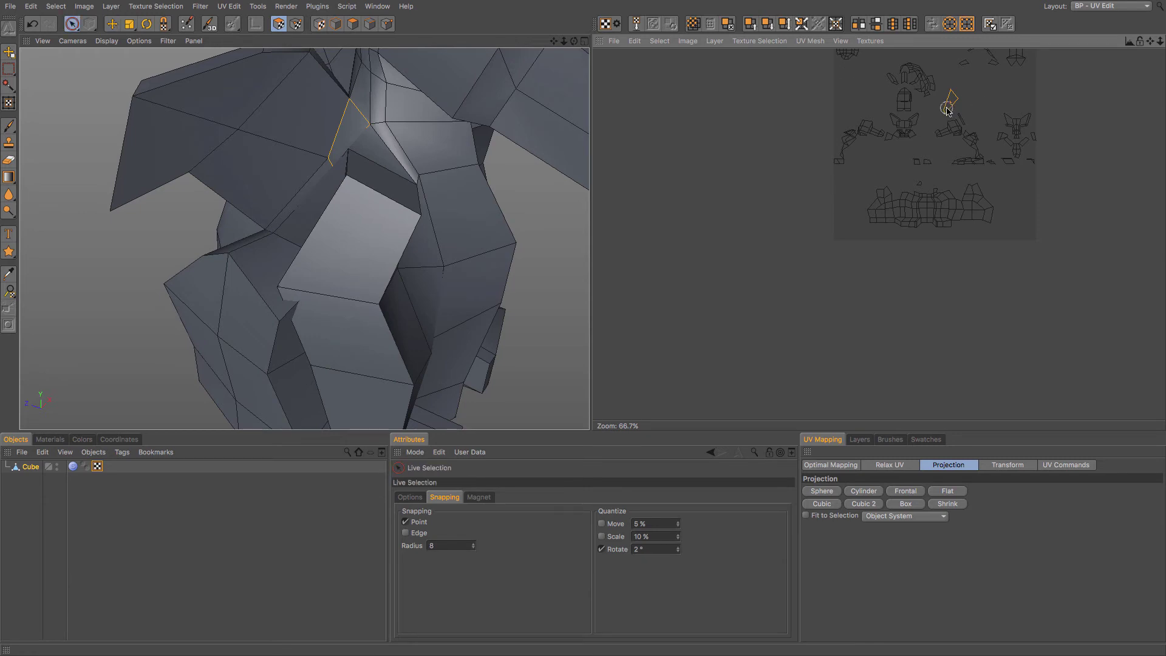
pyautogui.press('e')
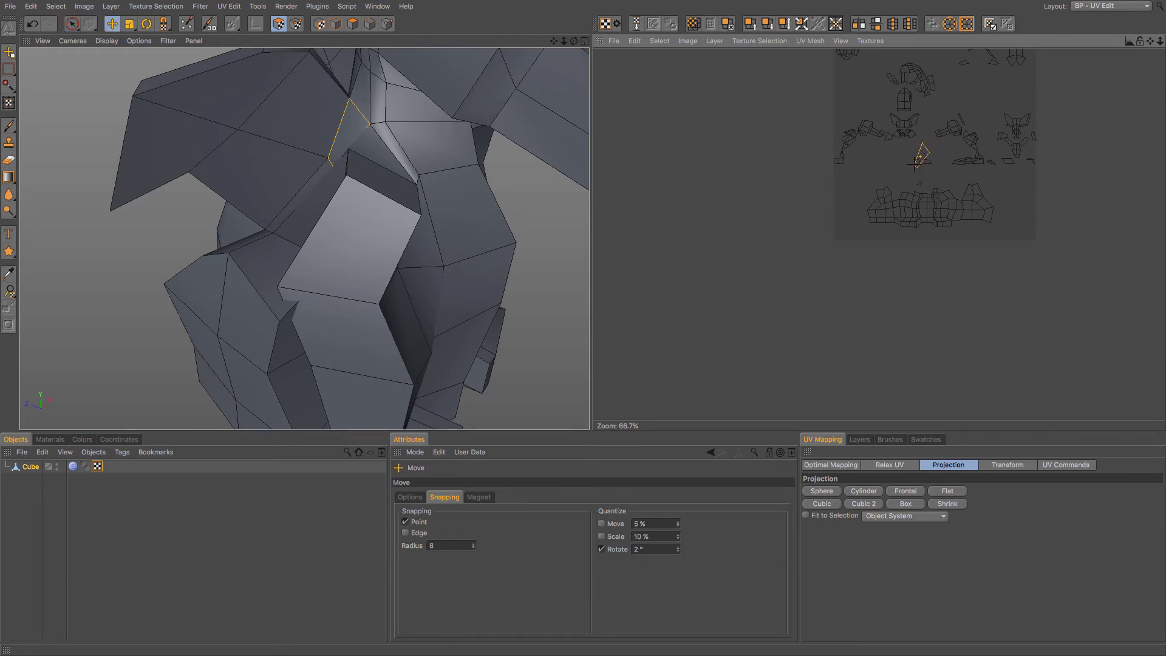
pyautogui.press('space')
pyautogui.scroll(10, 899, 186)
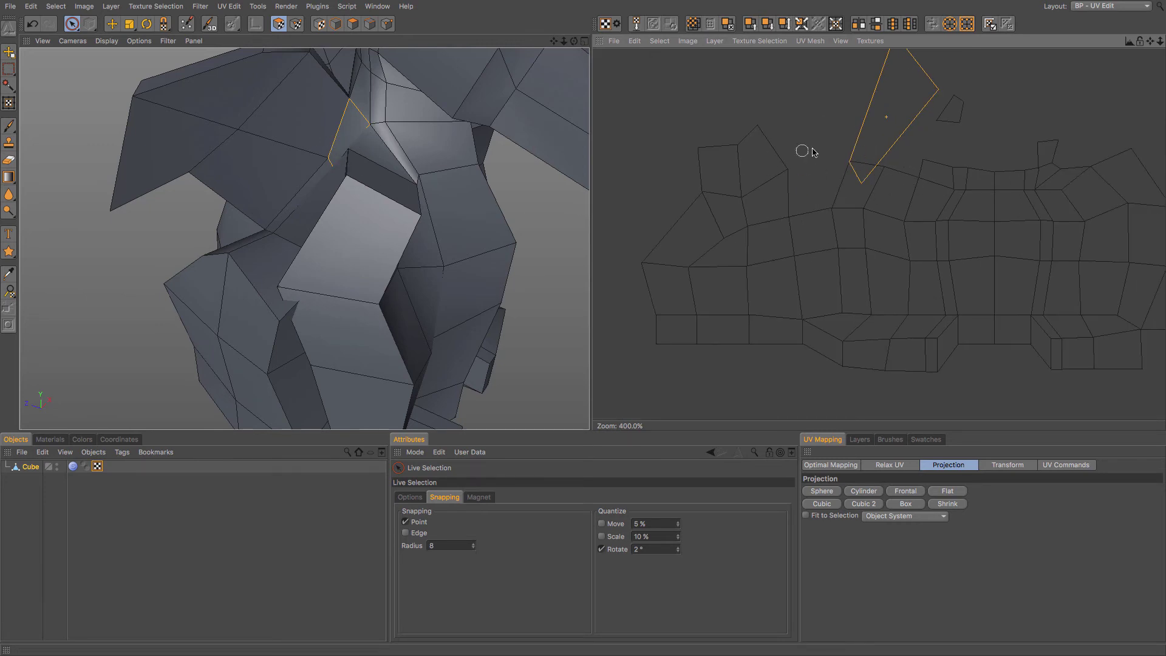
pyautogui.click(296, 24)
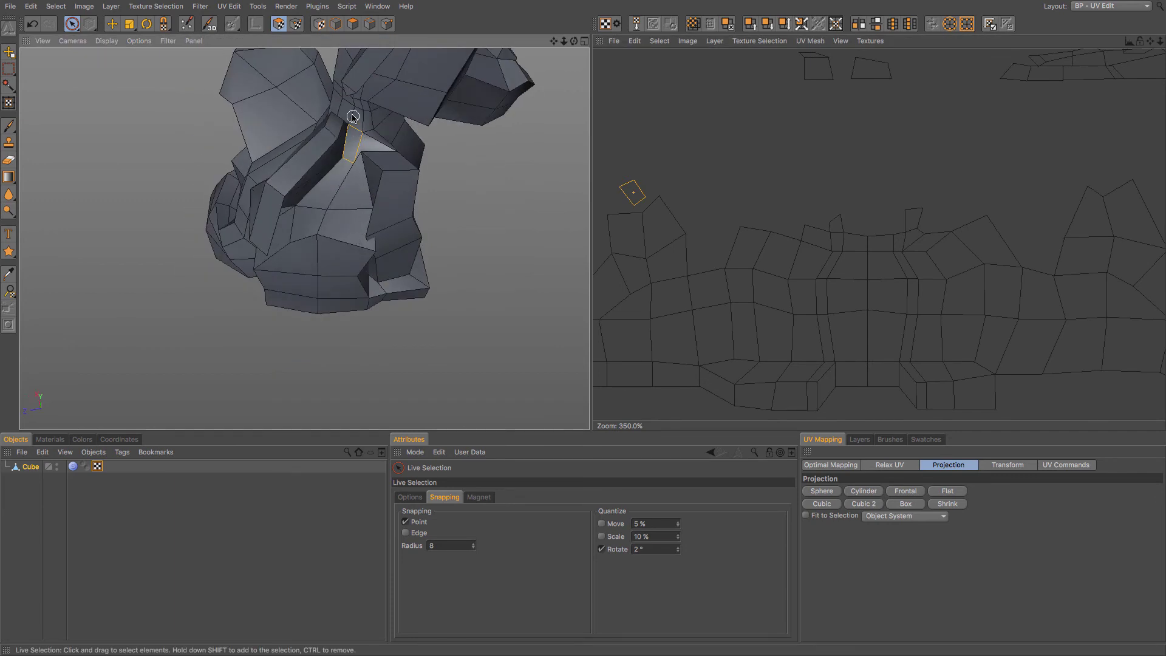
# Inspect the neck and move the small detached face onto the body island's top
pyautogui.keyDown('alt'); pyautogui.moveTo(351, 151); pyautogui.dragTo(409, 146); pyautogui.keyUp('alt')
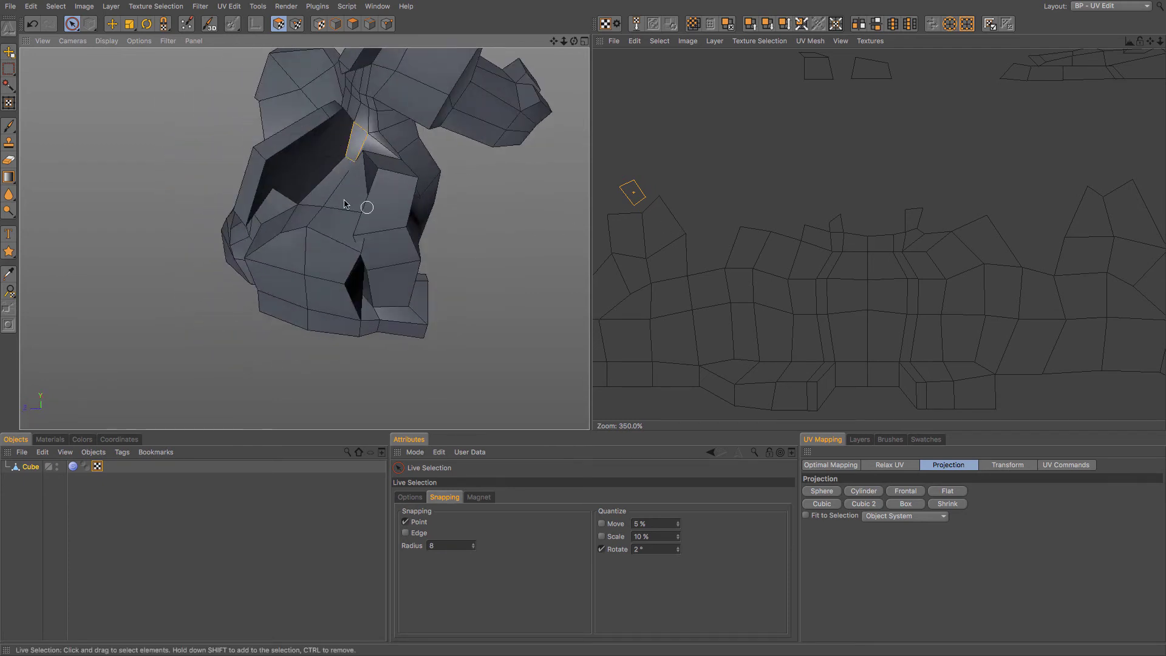
pyautogui.keyDown('alt'); pyautogui.moveTo(319, 200); pyautogui.dragTo(373, 173); pyautogui.keyUp('alt')
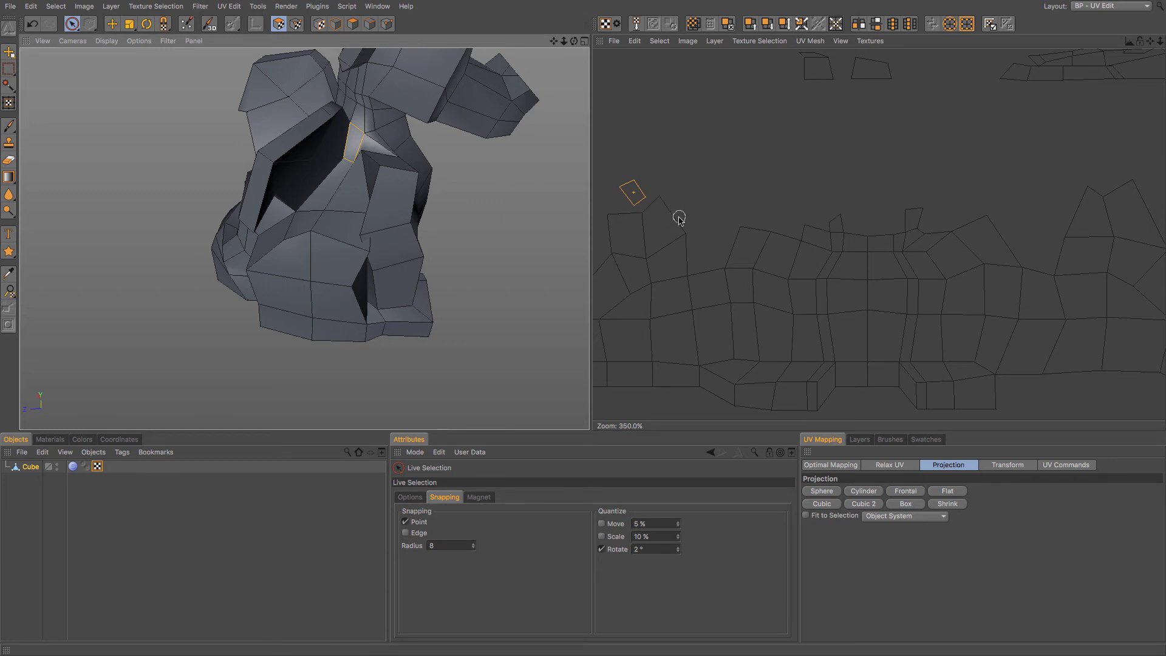
pyautogui.press('e')
pyautogui.moveTo(634, 206); pyautogui.dragTo(649, 205)
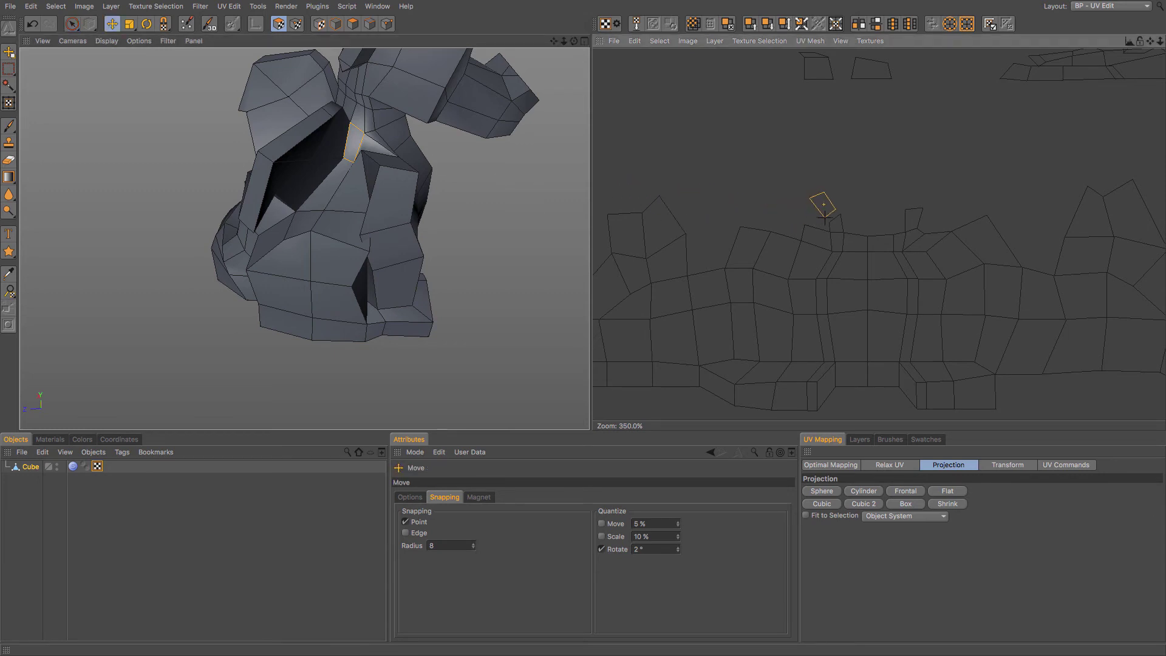
pyautogui.press('space')
# Move the neck UV points to join the small face into the island
pyautogui.scroll(5, 783, 212)
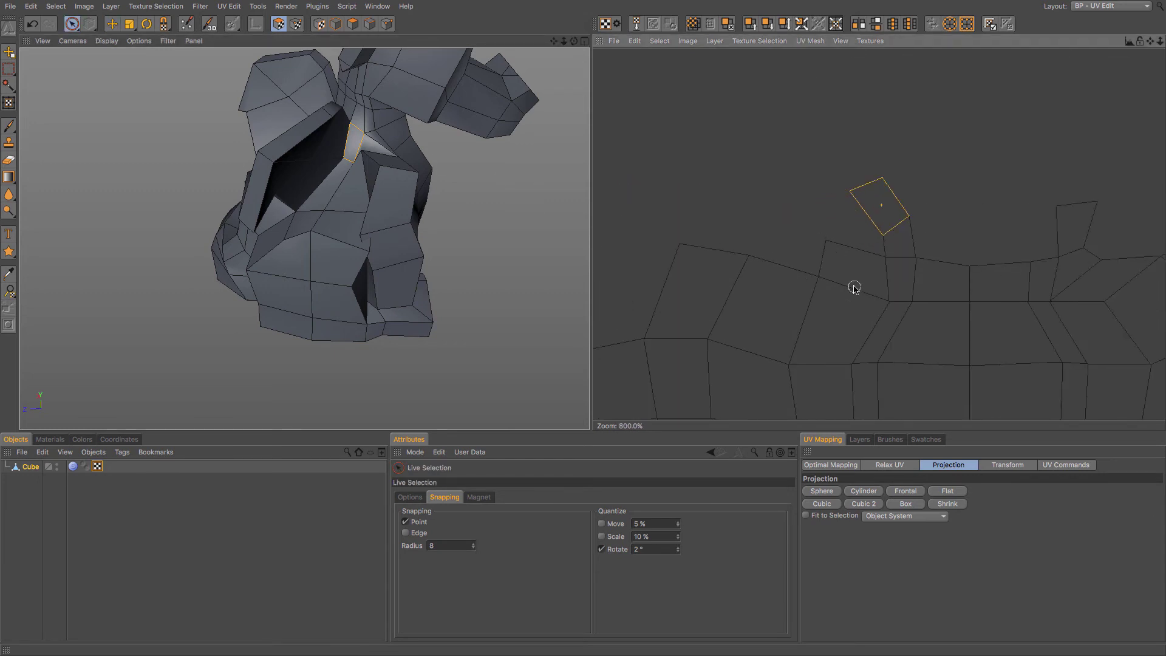
pyautogui.scroll(-8, 801, 181)
pyautogui.press('e')
pyautogui.scroll(6, 793, 336)
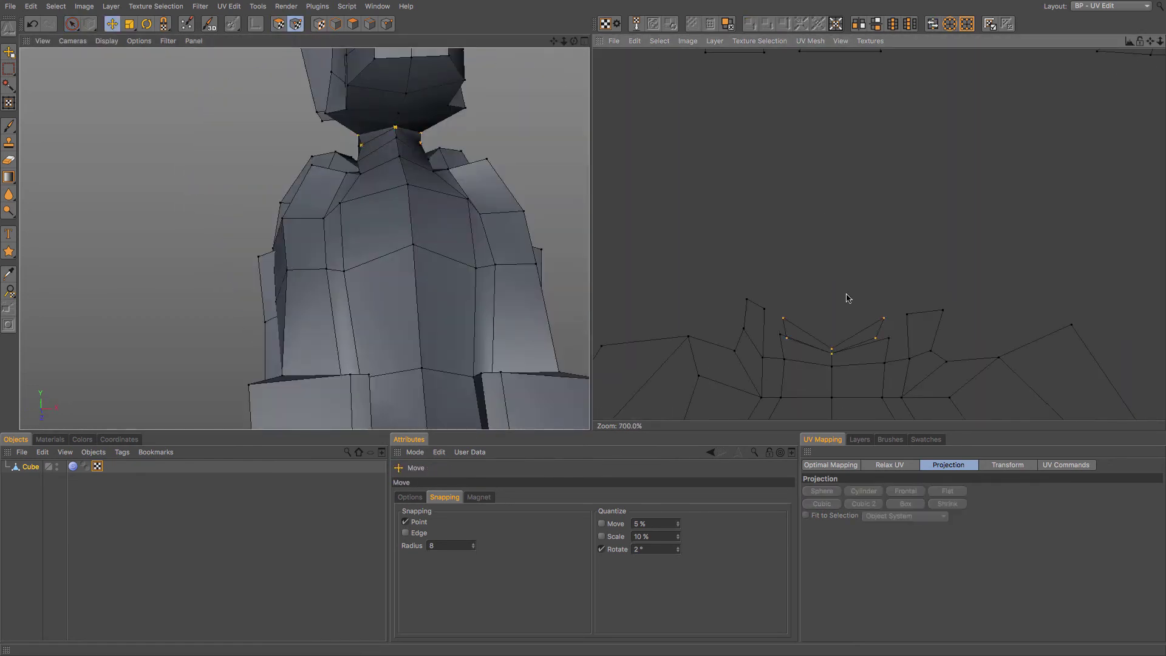
pyautogui.scroll(5, 791, 336)
pyautogui.press('space')
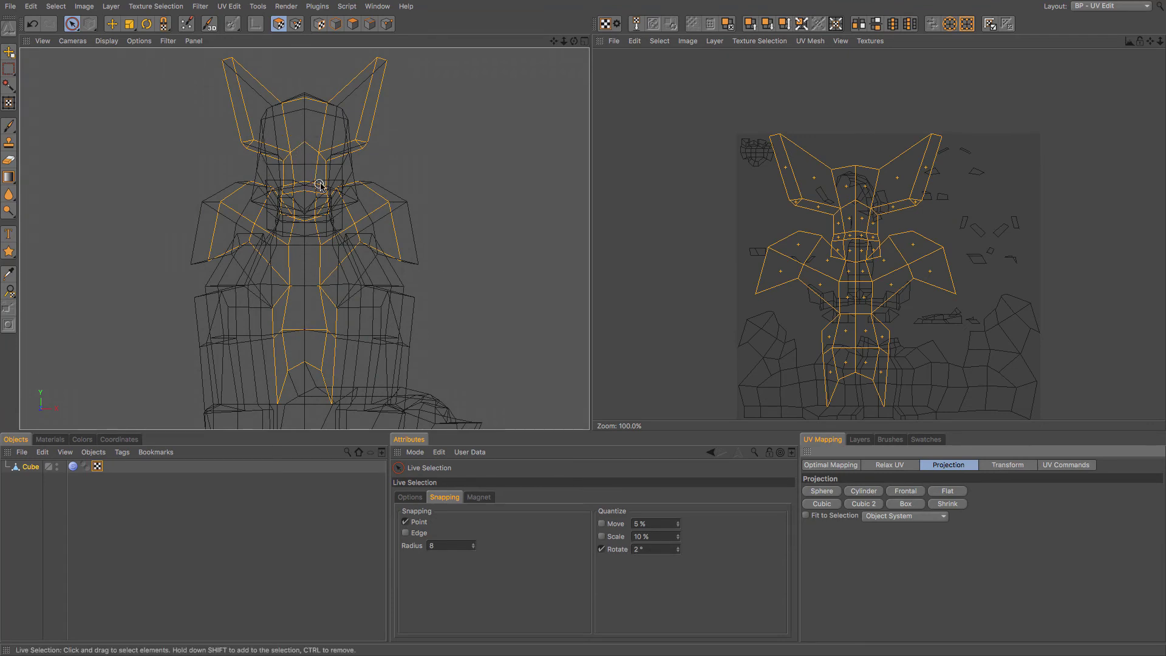
# Double-click an ear-strip polygon to select the whole ears, head and chest UV island
pyautogui.press('F1')
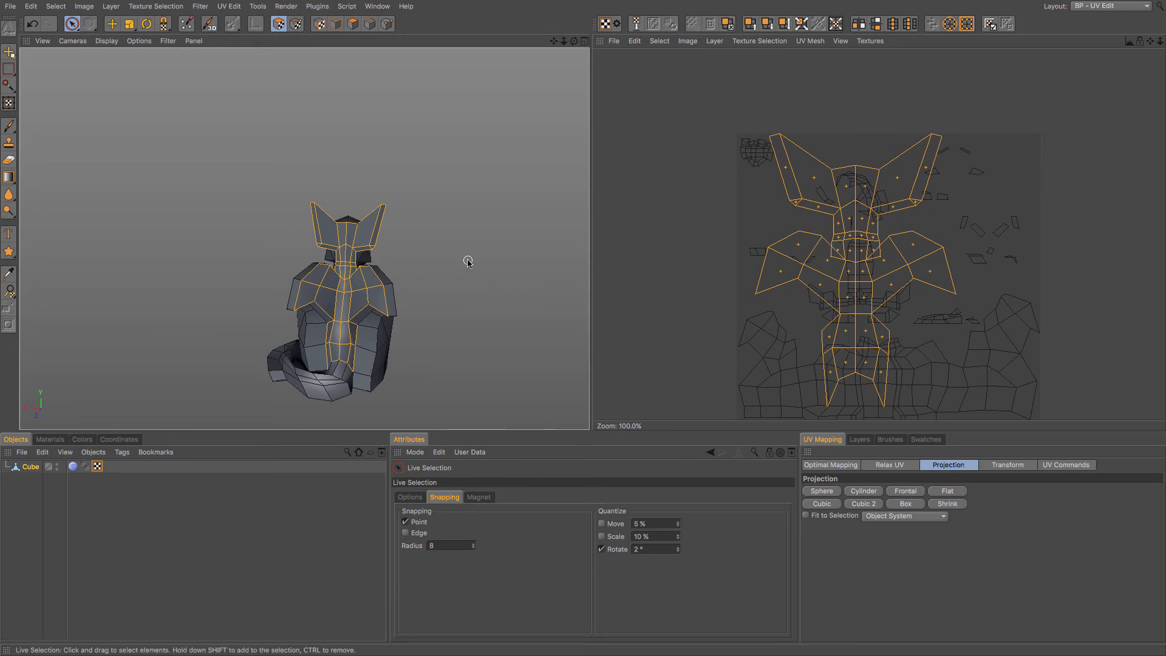
pyautogui.click(788, 185)
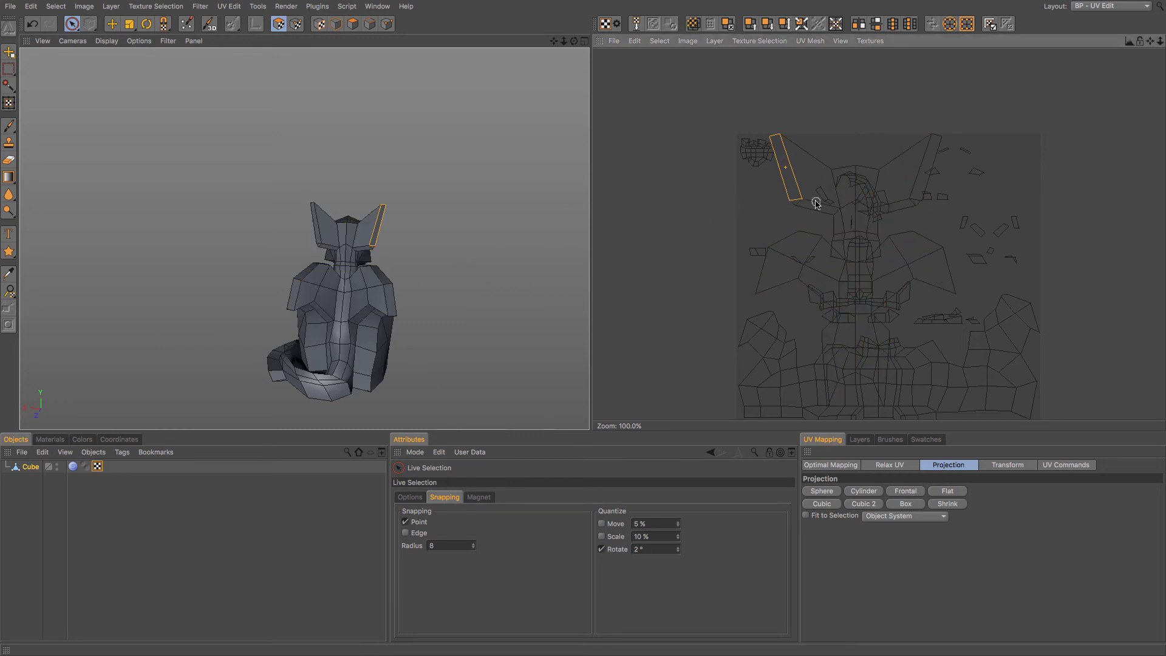
pyautogui.click(803, 195)
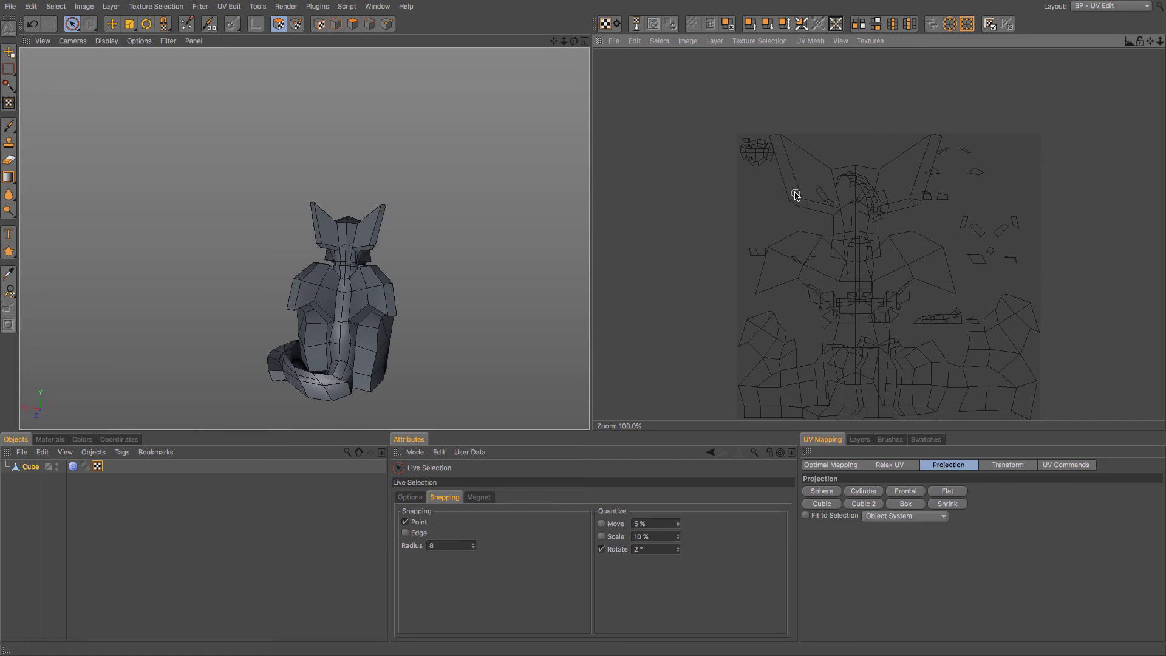
pyautogui.doubleClick(795, 193)
pyautogui.click(1053, 465)
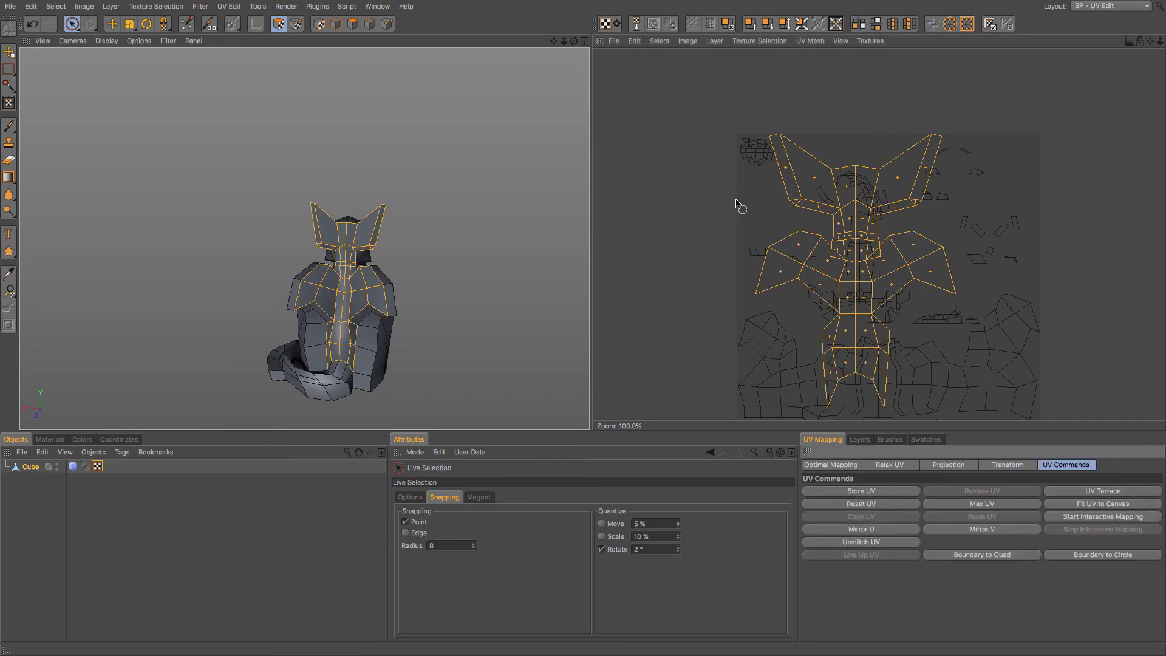
pyautogui.click(776, 187)
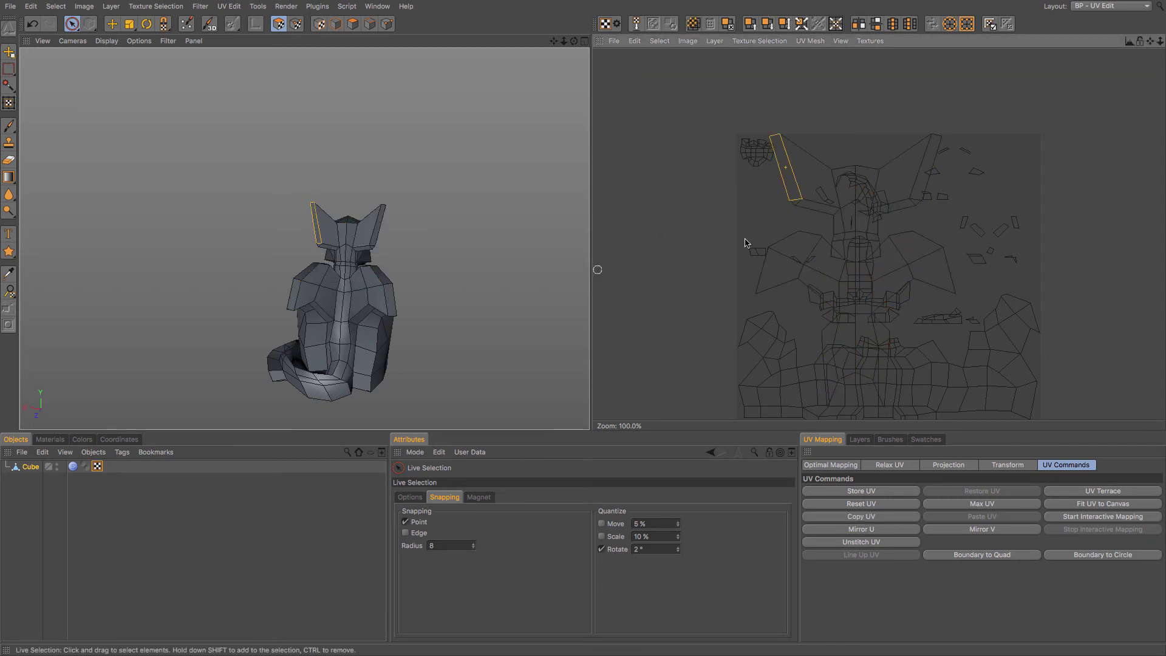
pyautogui.doubleClick(801, 197)
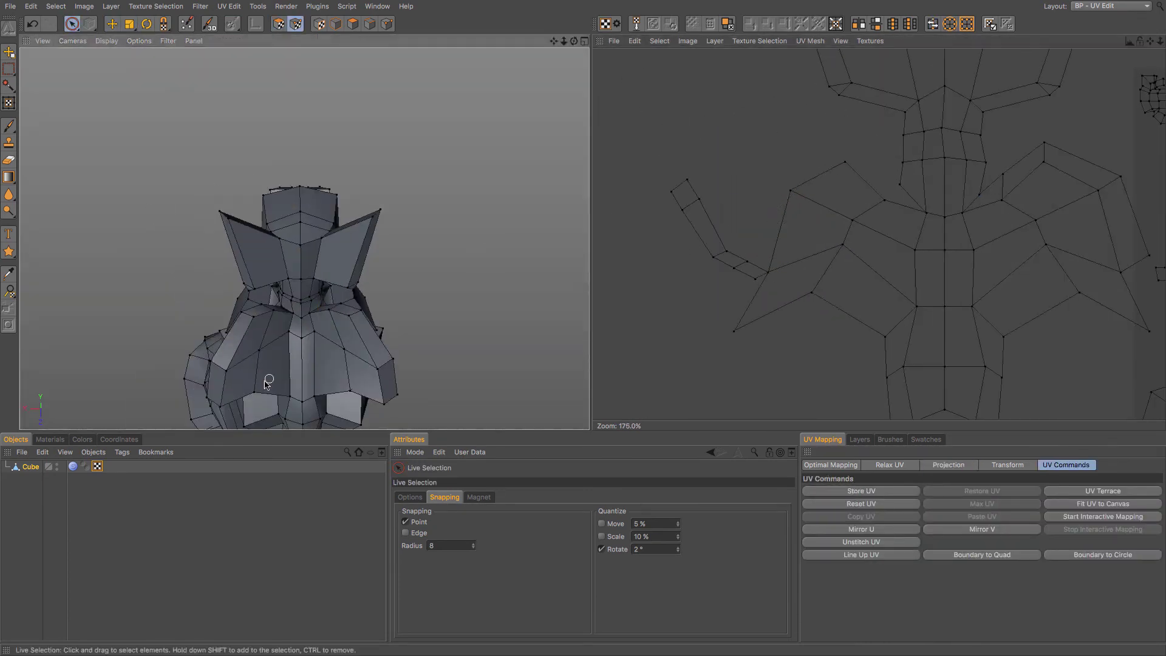
# Activate the Scale tool for the selected UV strip
pyautogui.press('t')
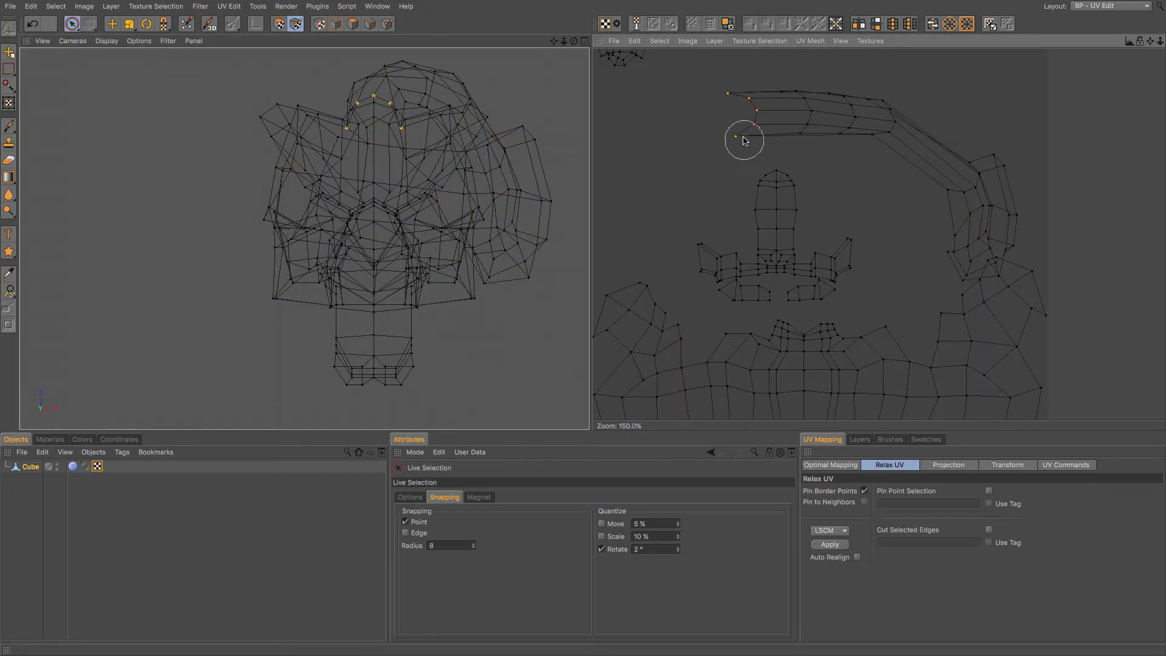
# Line up the points along the tail strip's left edge into a straight column with Line Up UV
pyautogui.moveTo(734, 108)
pyautogui.mouseDown()
pyautogui.moveTo(737, 127)
pyautogui.moveTo(745, 115)
pyautogui.moveTo(726, 91)
pyautogui.moveTo(749, 136)
pyautogui.mouseUp()
pyautogui.click(1019, 466)
pyautogui.click(1052, 464)
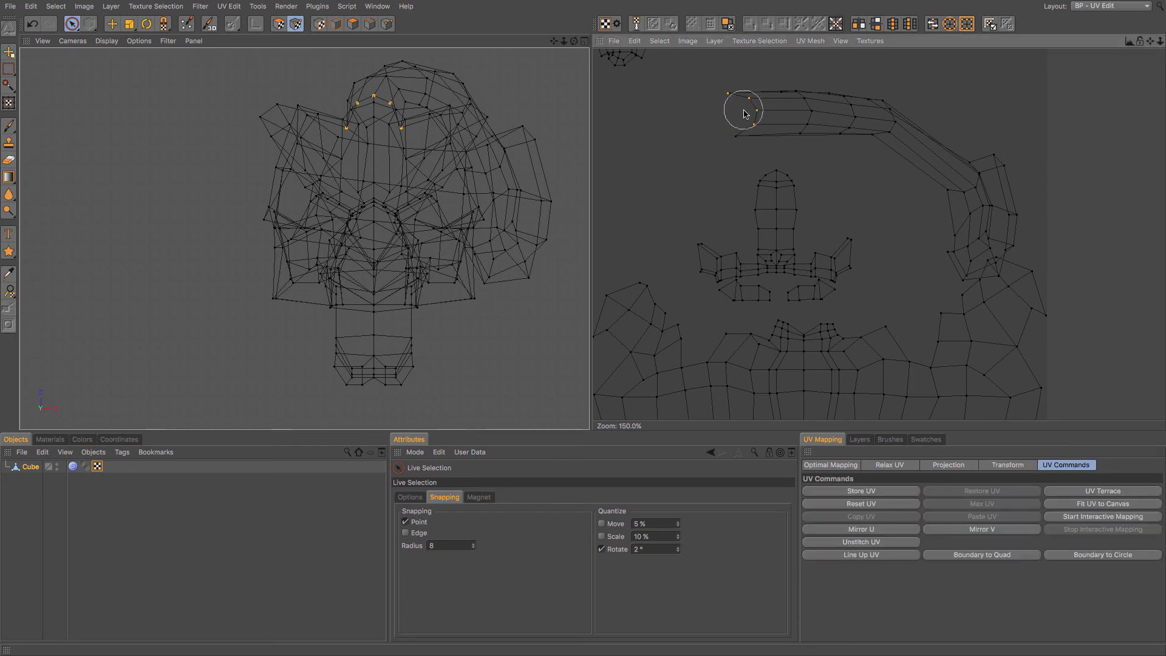
pyautogui.keyDown('shift'); pyautogui.click(734, 136); pyautogui.keyUp('shift')
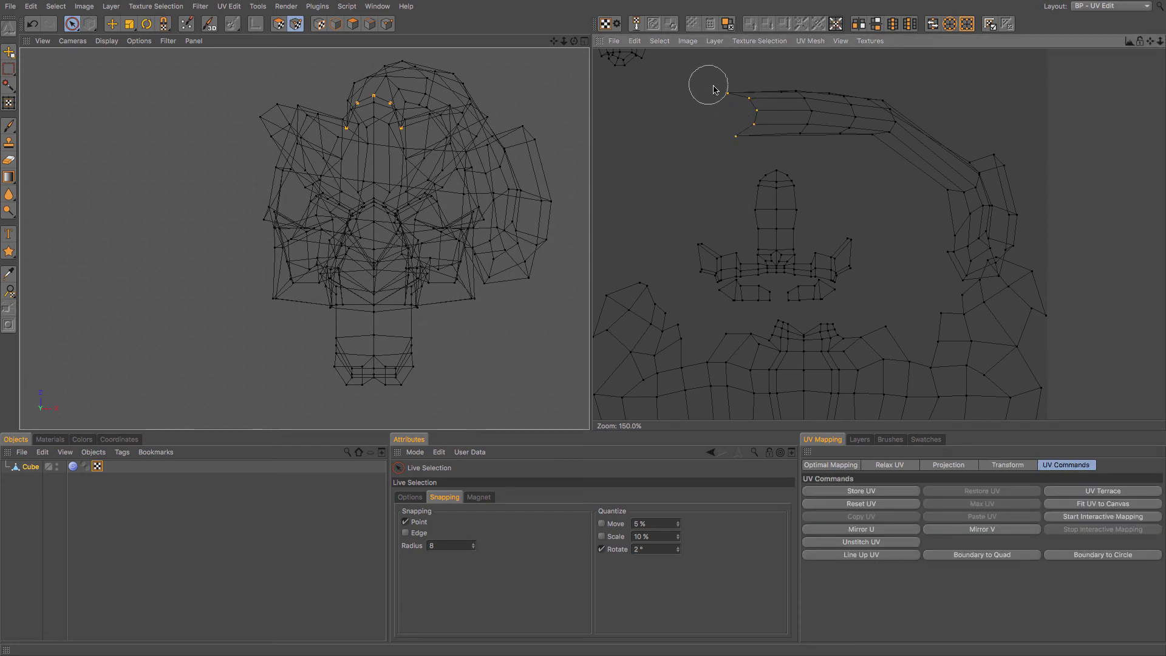
pyautogui.click(858, 555)
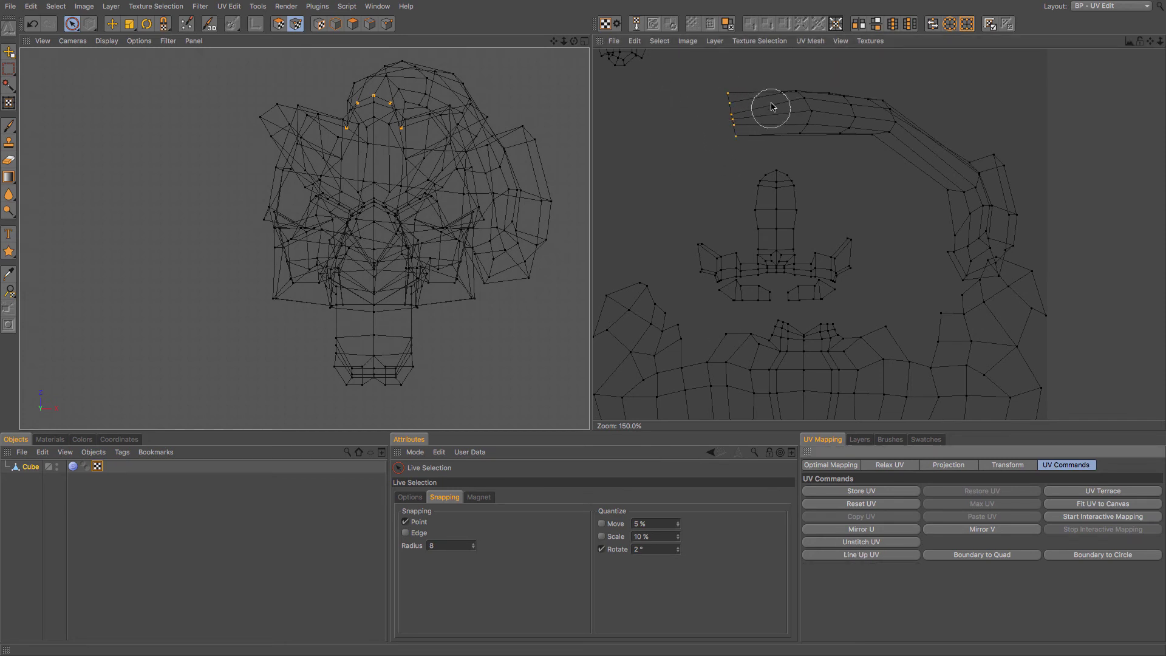
# Straighten the next columns of tail strip points, through the strip's right end, with Line Up UV
pyautogui.moveTo(771, 104)
pyautogui.mouseDown()
pyautogui.moveTo(807, 154)
pyautogui.moveTo(828, 108)
pyautogui.moveTo(840, 129)
pyautogui.moveTo(841, 109)
pyautogui.moveTo(880, 97)
pyautogui.mouseUp()
pyautogui.click(896, 554)
pyautogui.click(861, 555)
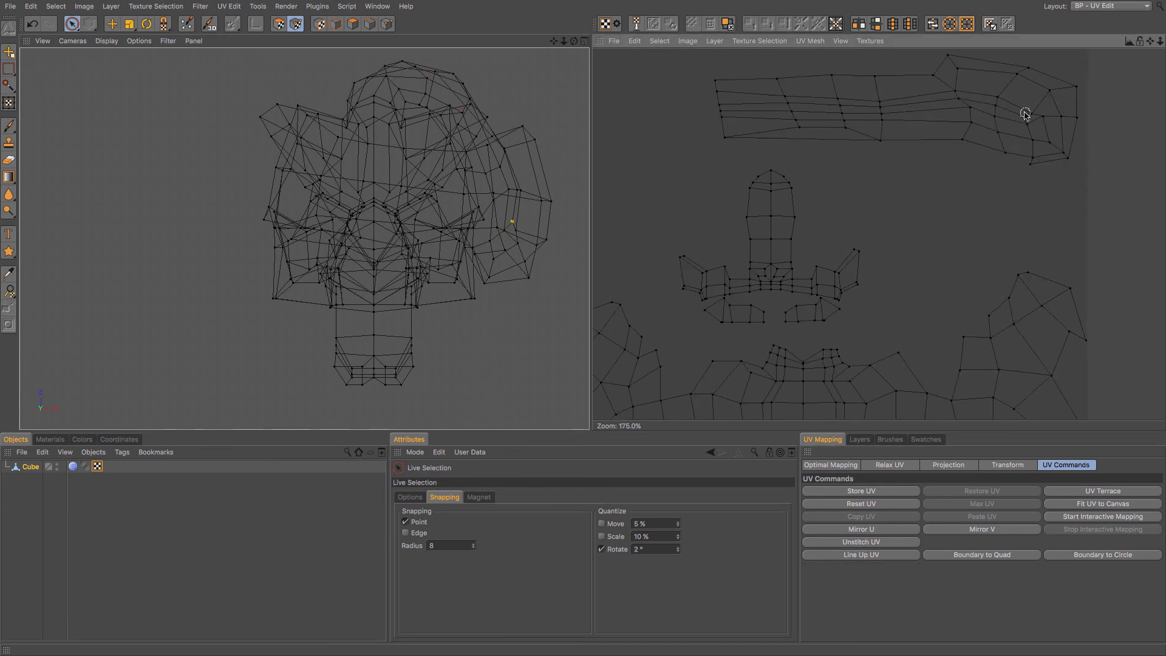
pyautogui.scroll(-5, 1026, 115)
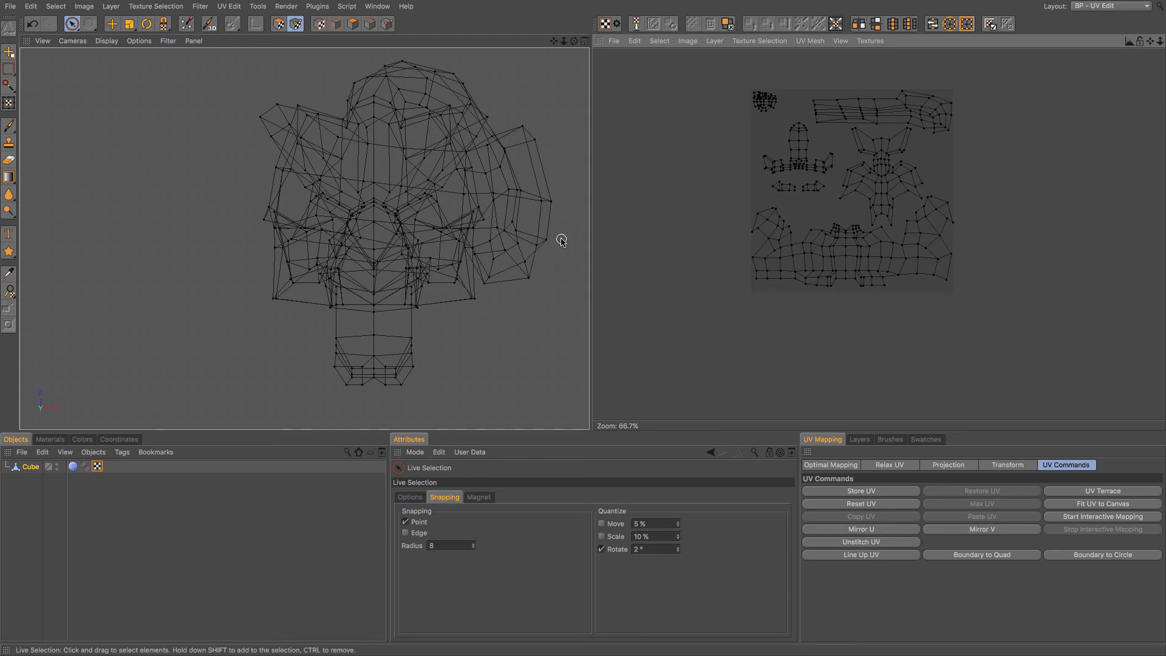
# Return the 3D view to shaded display and pick a head vertex and its matching UV point
pyautogui.press('F1')
pyautogui.moveTo(574, 44)
pyautogui.mouseDown()
pyautogui.moveTo(558, 43)
pyautogui.moveTo(567, 50)
pyautogui.mouseUp()
pyautogui.scroll(5, 806, 145)
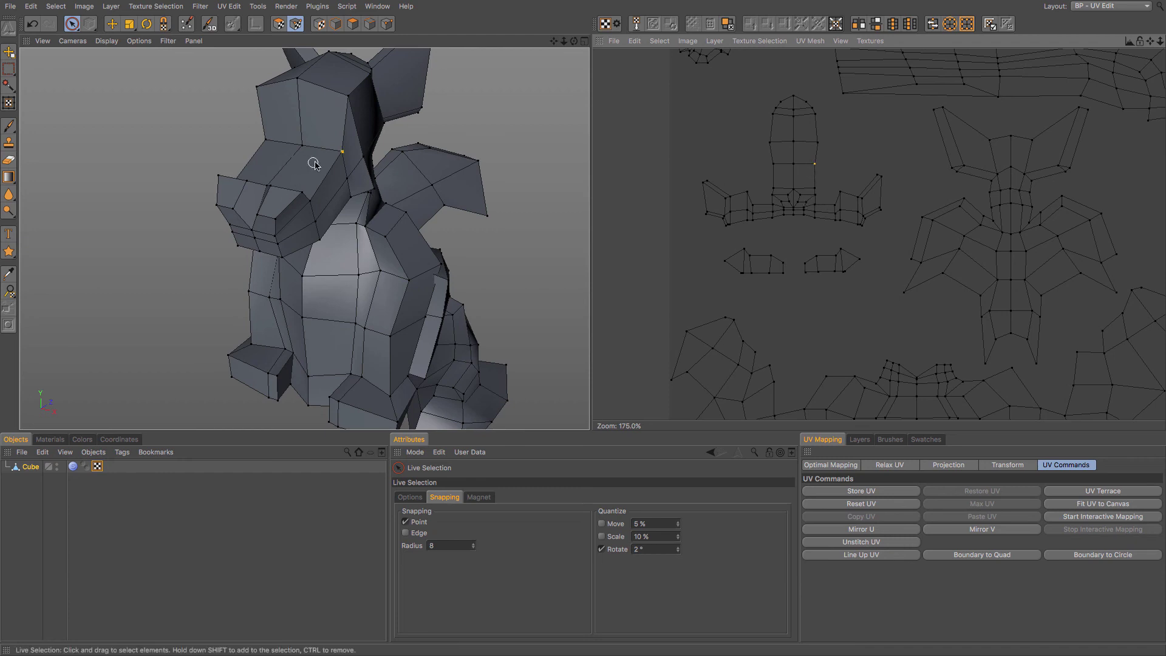
pyautogui.click(341, 152)
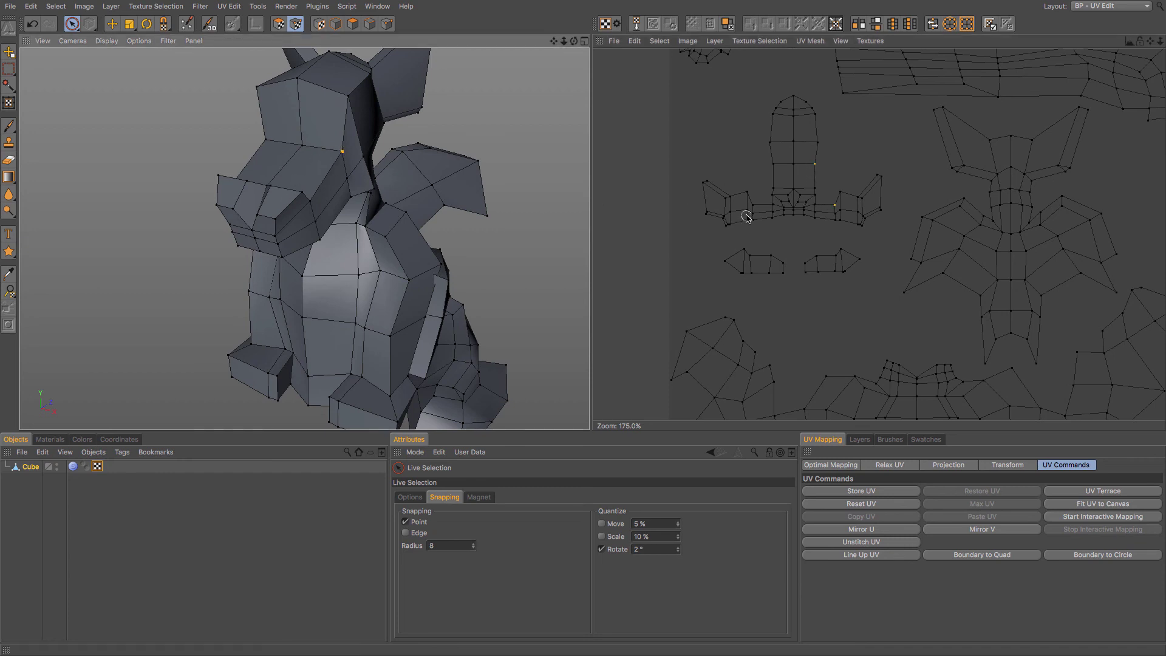
pyautogui.click(814, 164)
pyautogui.click(818, 196)
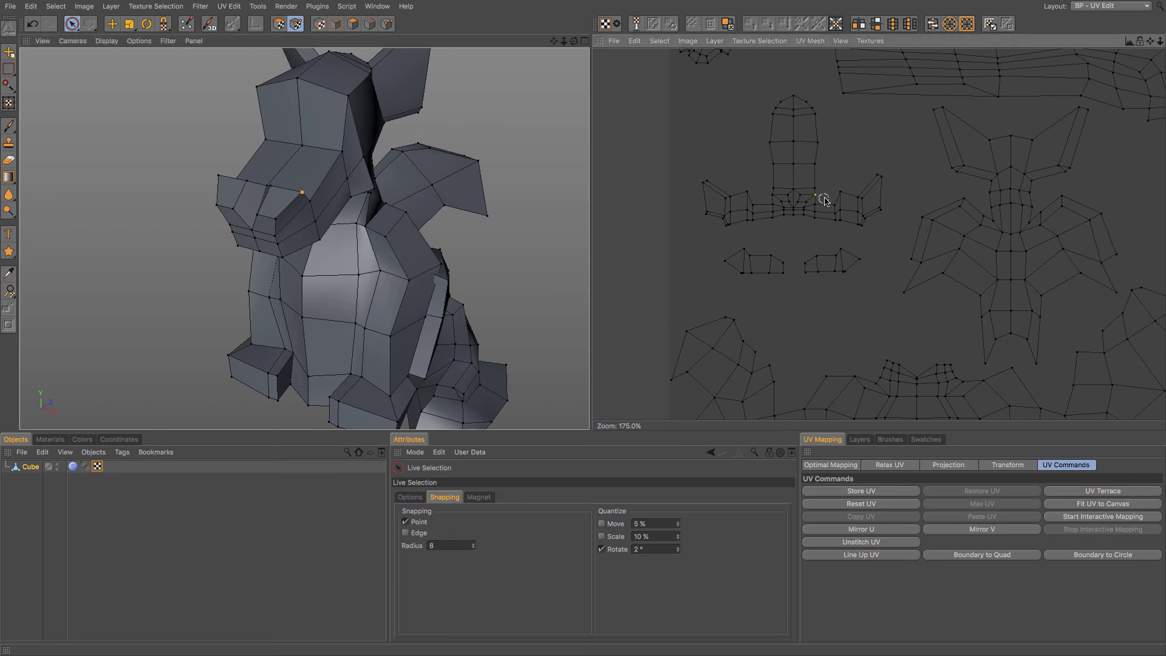
pyautogui.click(822, 193)
pyautogui.click(823, 196)
pyautogui.press('e')
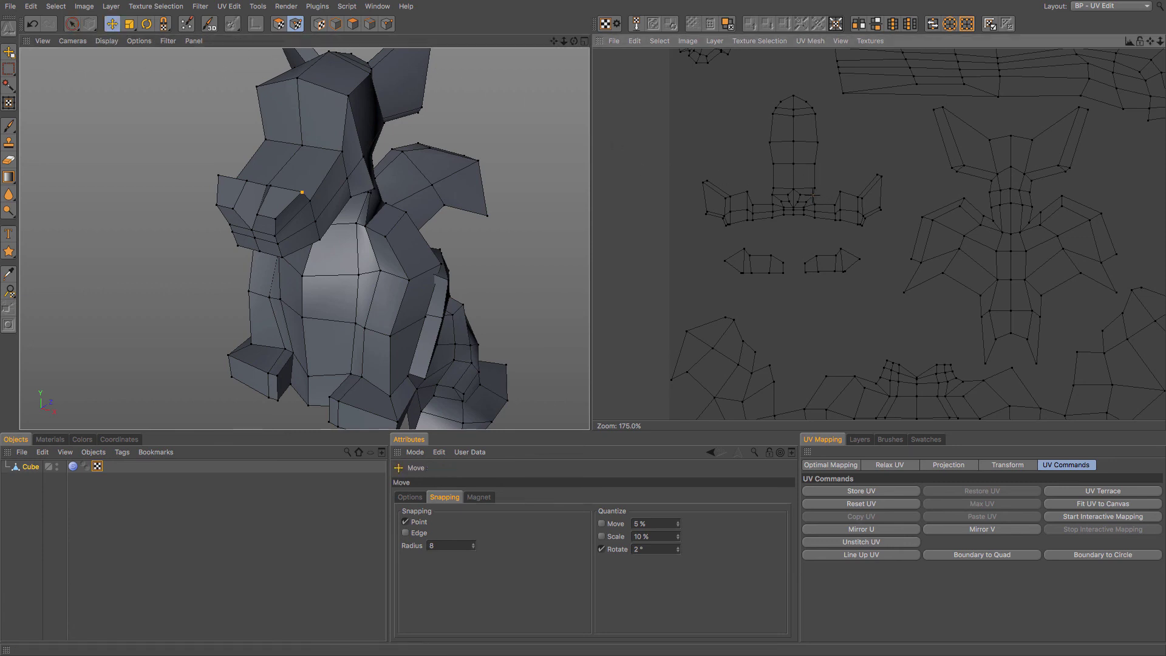
pyautogui.press('space')
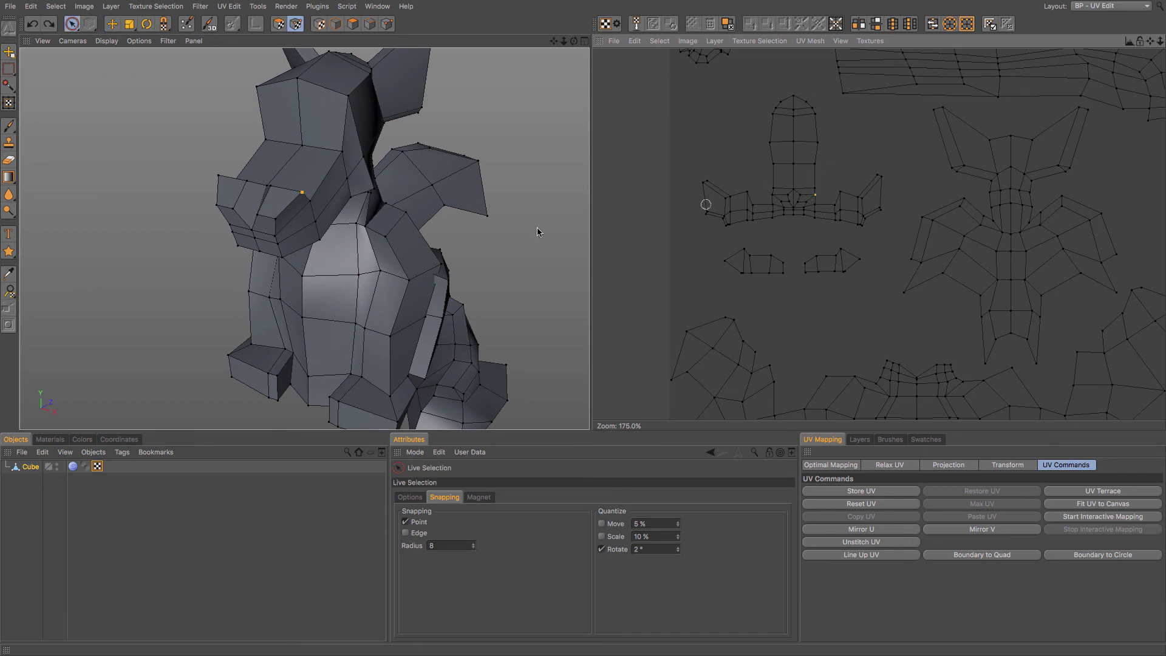
# Rotate the head's UV island 90 degrees so it lies sideways on the canvas
pyautogui.click(308, 203)
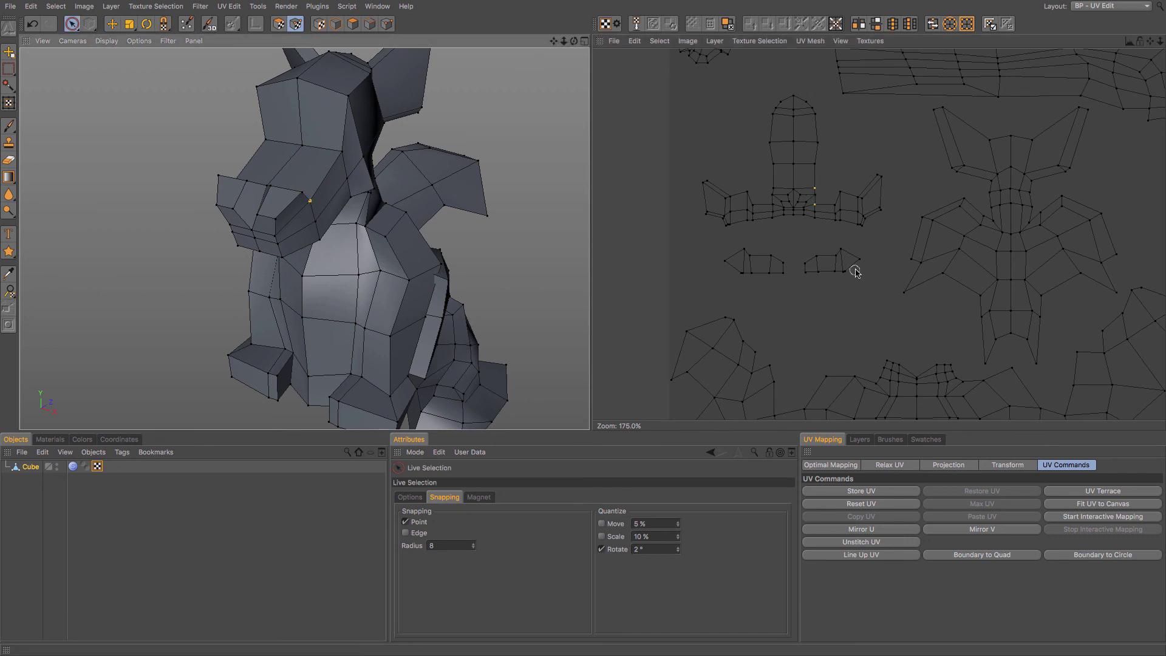
pyautogui.click(820, 221)
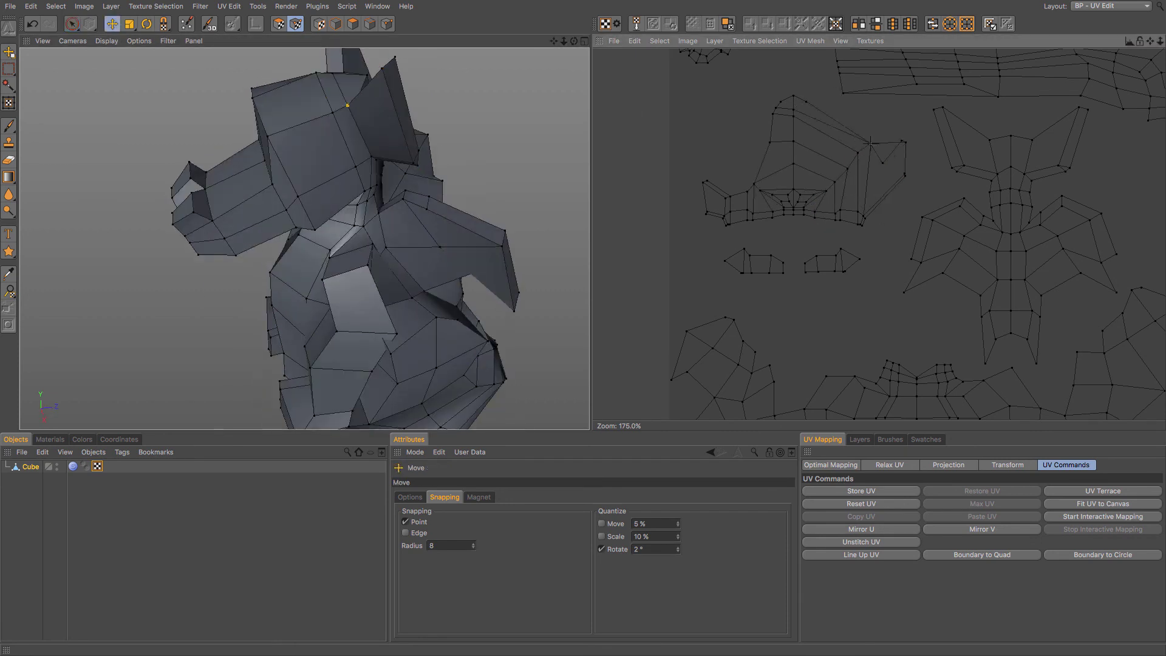
pyautogui.press('e')
pyautogui.scroll(-2, 737, 207)
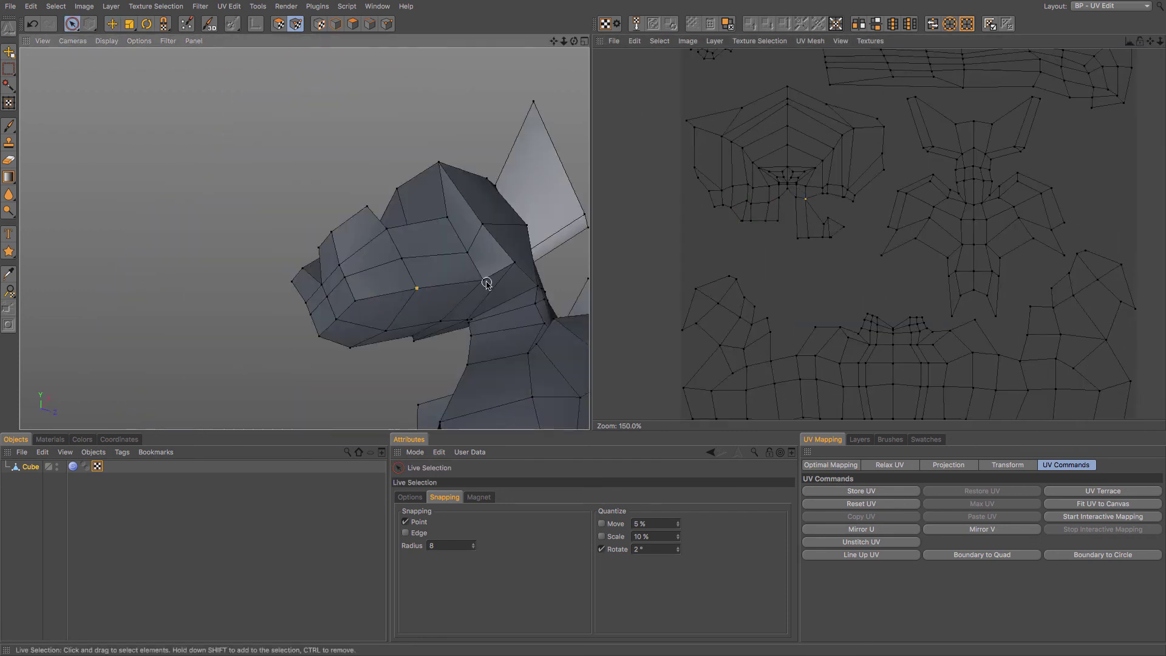
pyautogui.scroll(-1, 810, 188)
pyautogui.press('r')
pyautogui.moveTo(853, 136); pyautogui.dragTo(790, 121)
pyautogui.press('space')
pyautogui.click(680, 92)
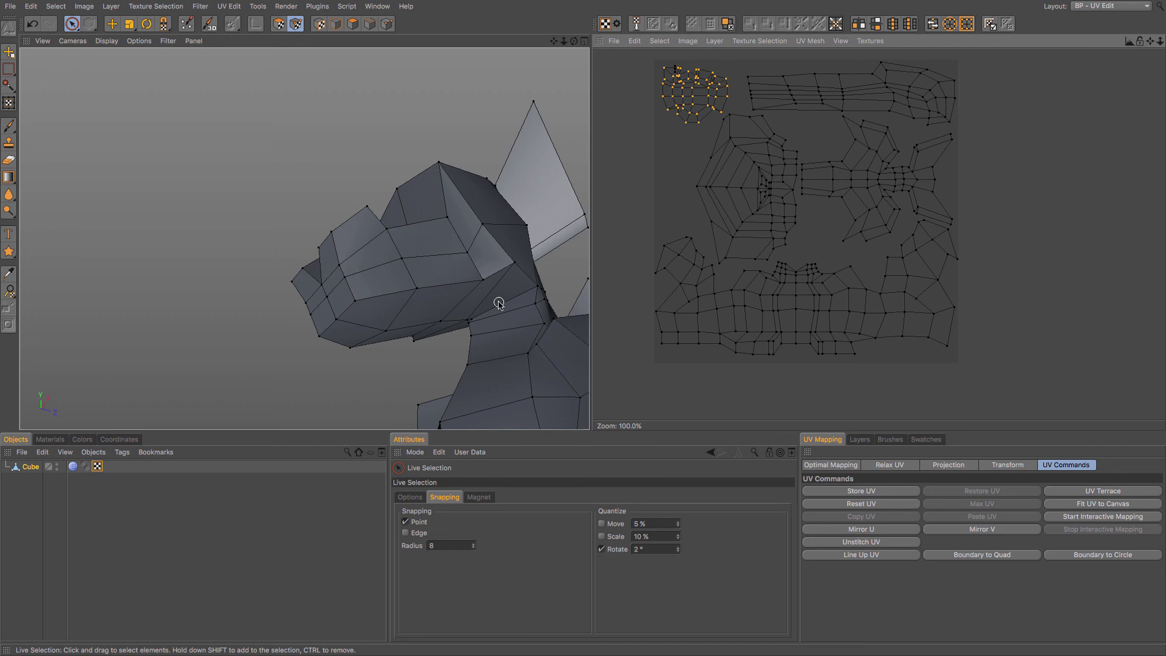
pyautogui.keyDown('alt'); pyautogui.moveTo(552, 51); pyautogui.dragTo(425, 195, button='middle'); pyautogui.keyUp('alt')
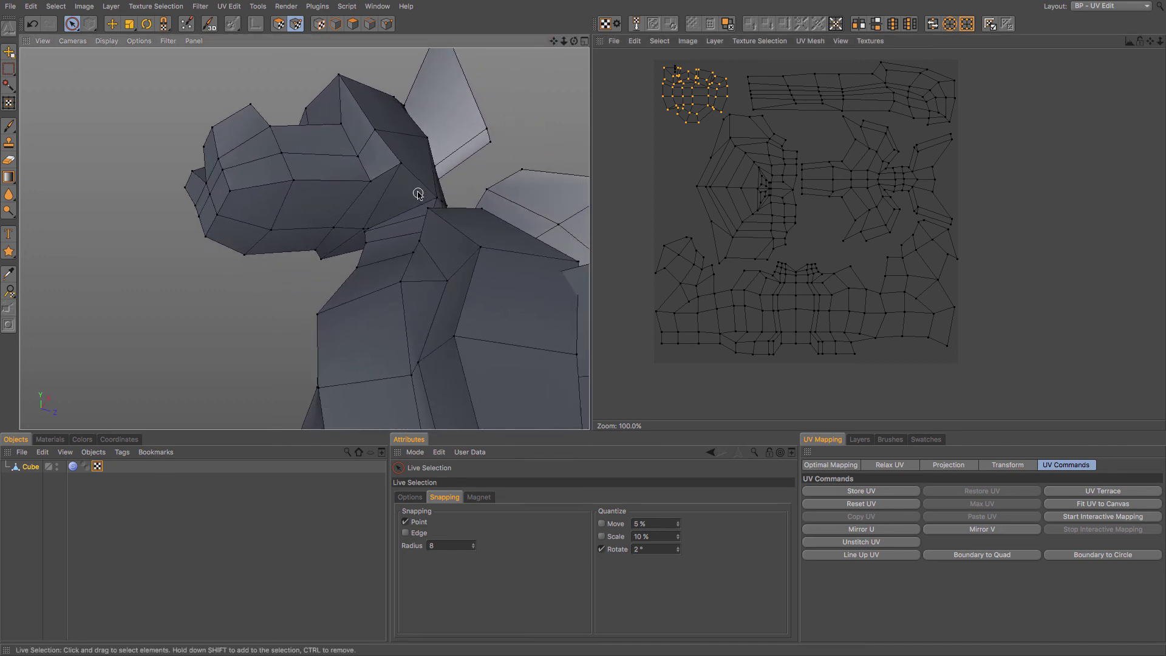
pyautogui.scroll(-10, 418, 193)
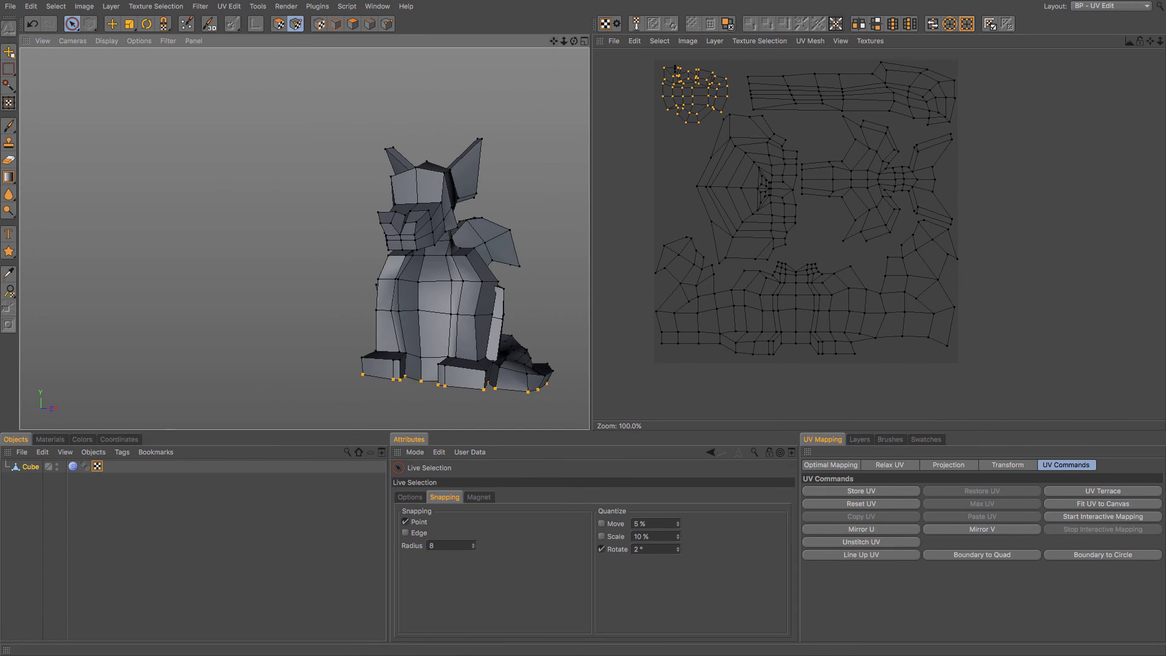
pyautogui.moveTo(554, 40); pyautogui.dragTo(450, 151)
pyautogui.scroll(2, 336, 208)
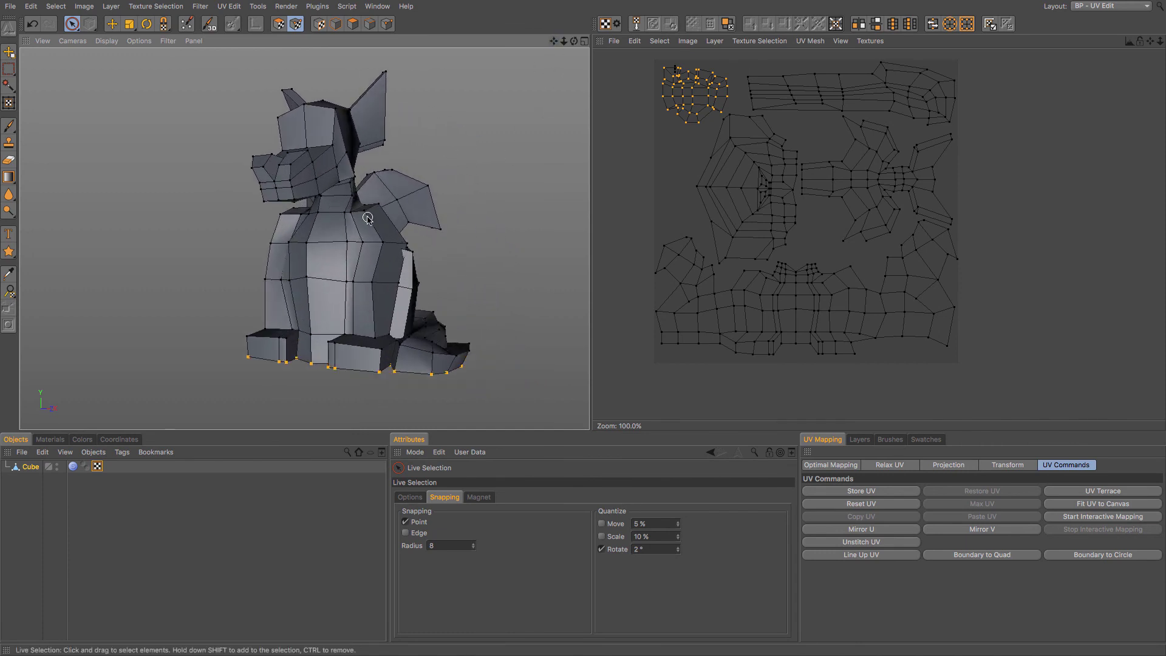
pyautogui.keyDown('alt'); pyautogui.moveTo(338, 217); pyautogui.dragTo(278, 231); pyautogui.keyUp('alt')
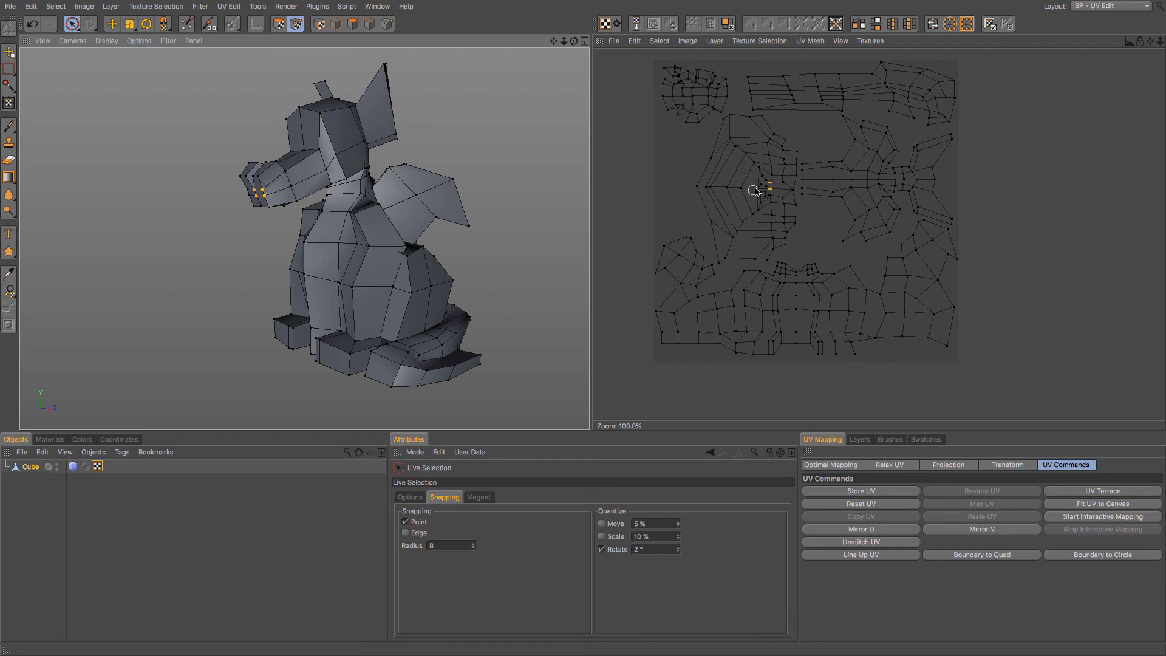
# Select the three snout-tip points in the head island and nudge them slightly right
pyautogui.scroll(6, 768, 188)
pyautogui.scroll(-1, 771, 192)
pyautogui.keyDown('shift'); pyautogui.click(778, 200); pyautogui.keyUp('shift')
pyautogui.keyDown('shift'); pyautogui.click(778, 226); pyautogui.keyUp('shift')
pyautogui.press('e')
pyautogui.moveTo(778, 222); pyautogui.dragTo(793, 216)
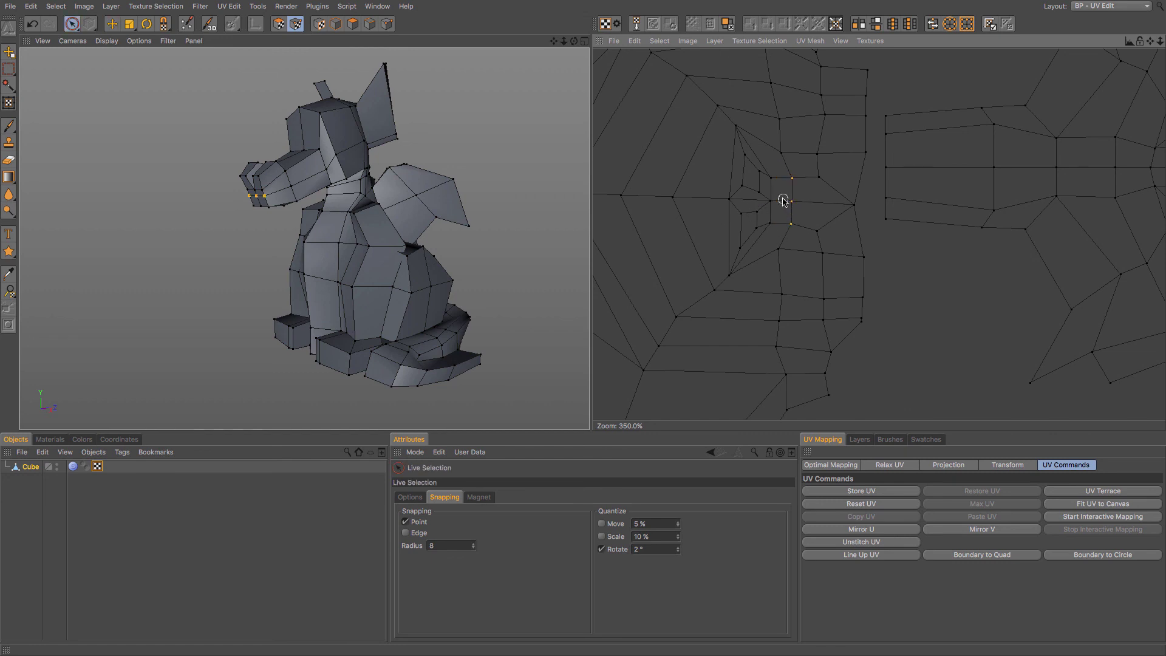
pyautogui.scroll(-10, 783, 201)
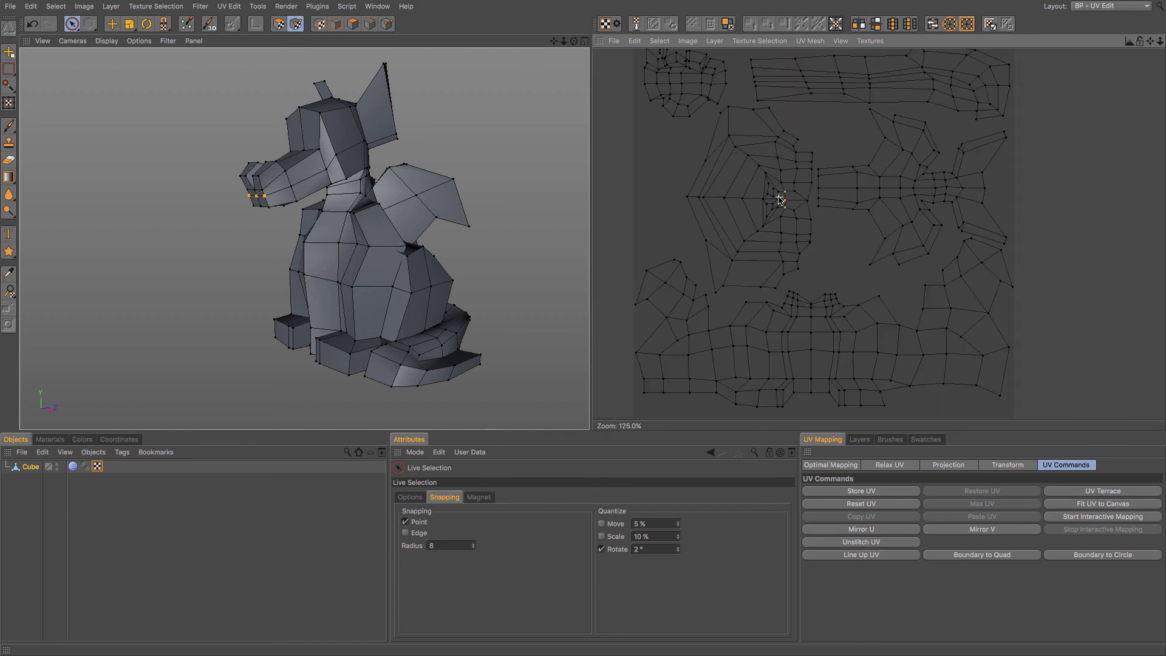
pyautogui.scroll(-2, 780, 199)
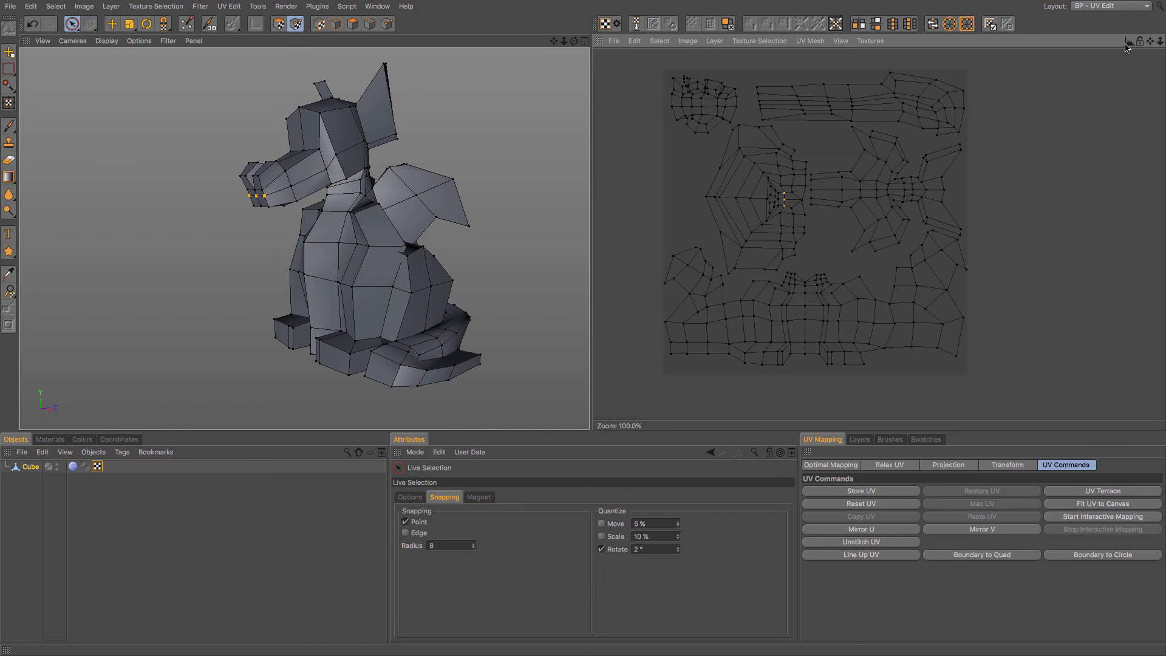
pyautogui.moveTo(1150, 40); pyautogui.dragTo(1165, 45)
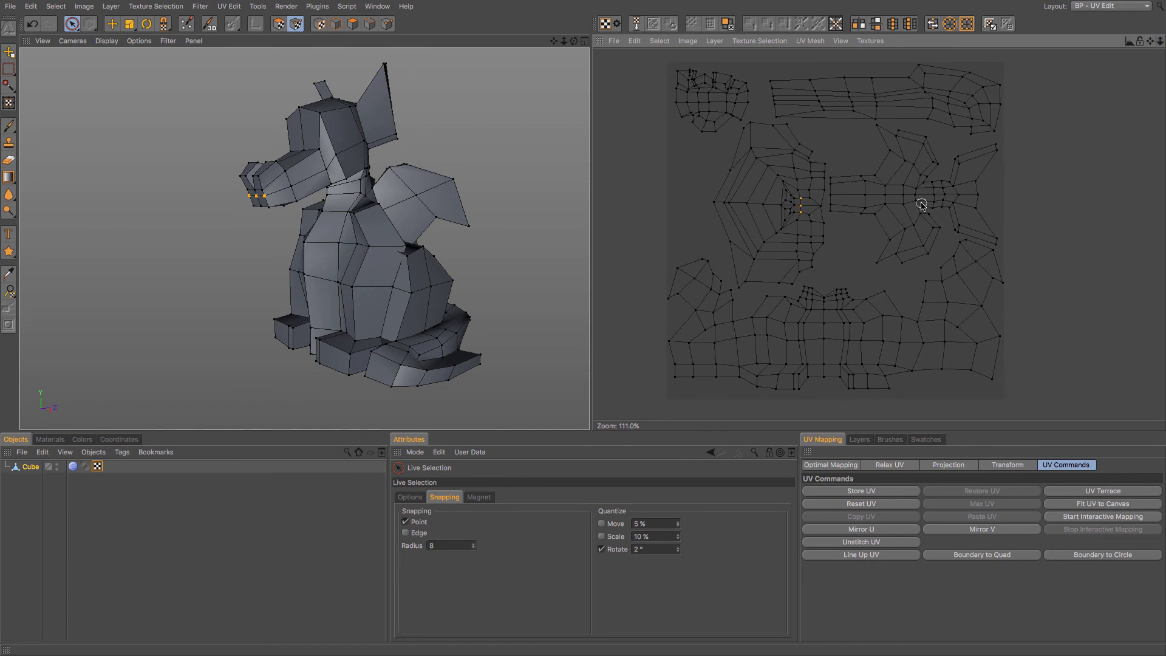